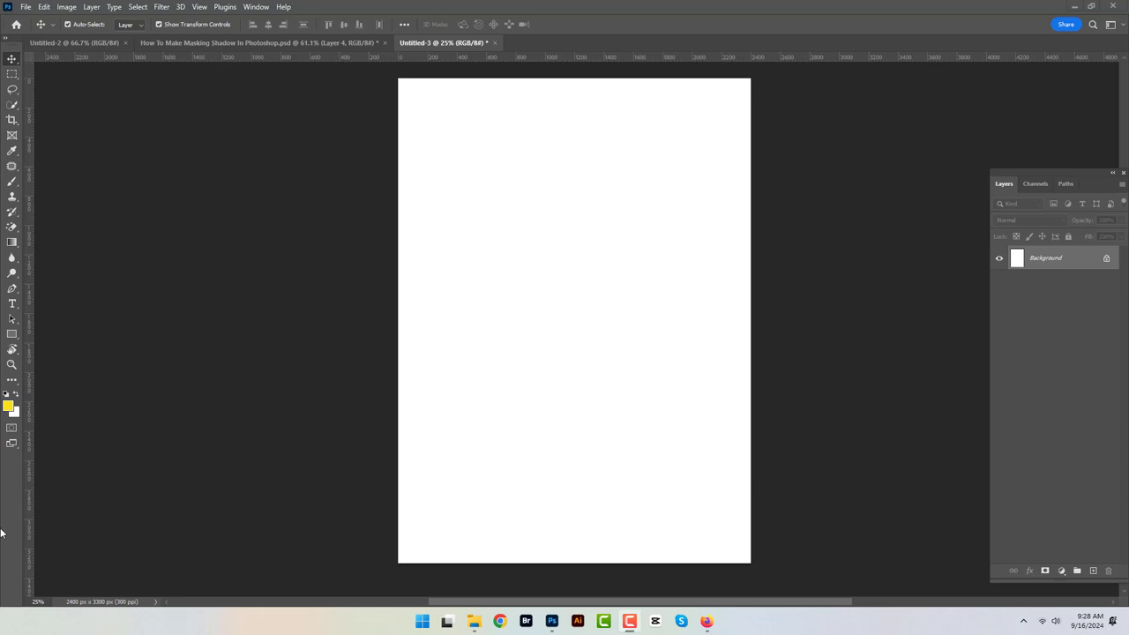
Set the foreground colour to near-black (#040400).
left_click(9, 407)
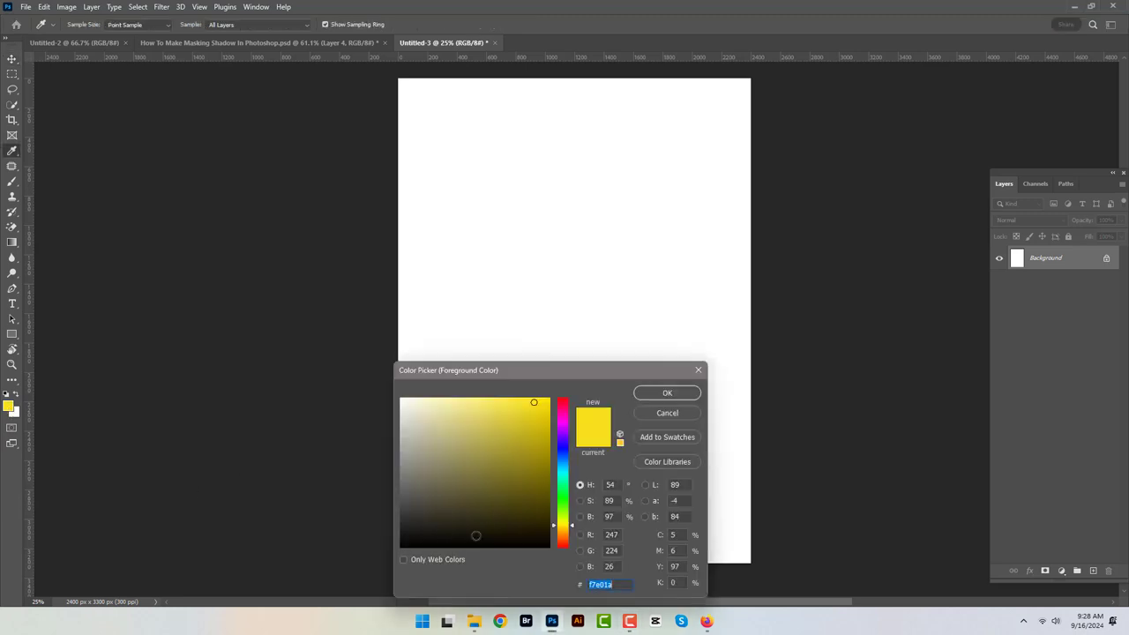
left_click(546, 544)
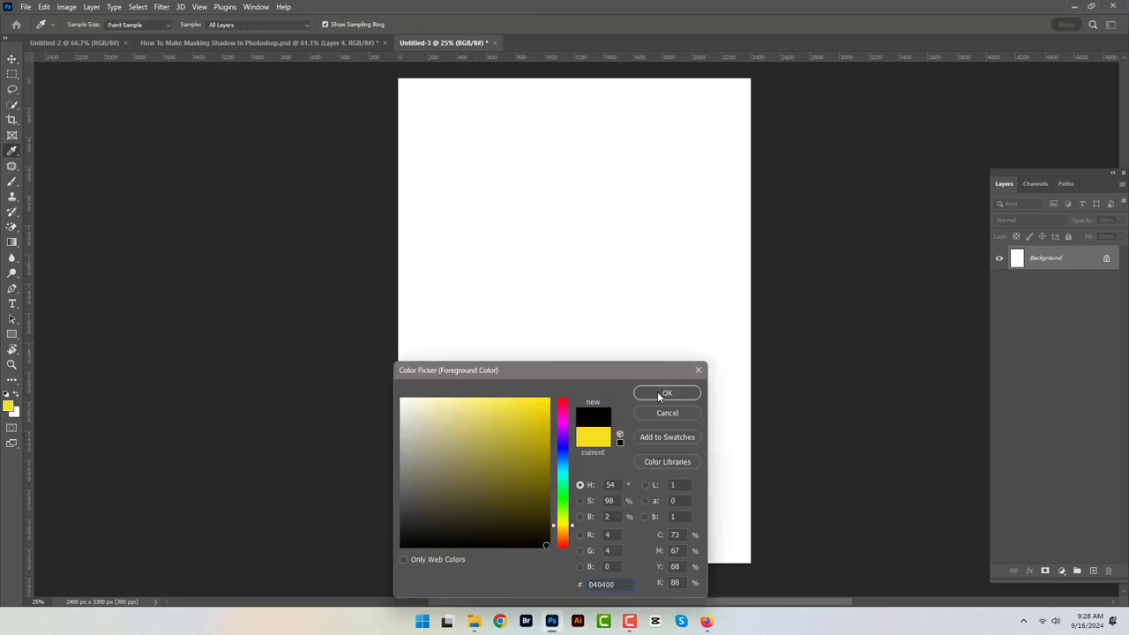
left_click(657, 392)
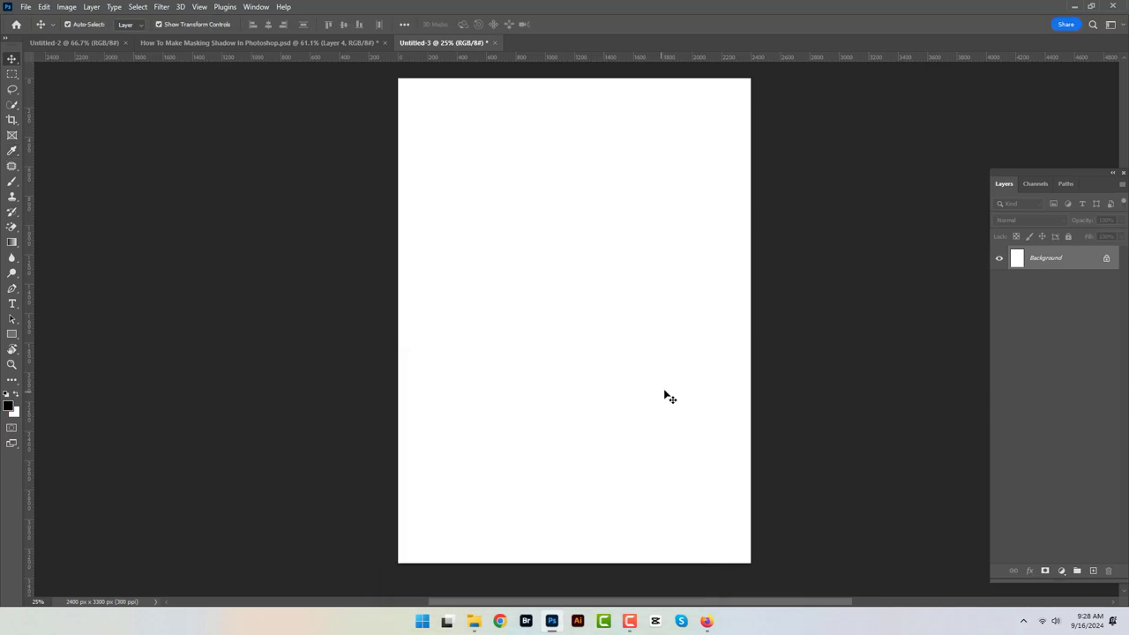
Fill a new Layer 1 with the black colour and add an empty Layer 2 above it.
left_click(1094, 571)
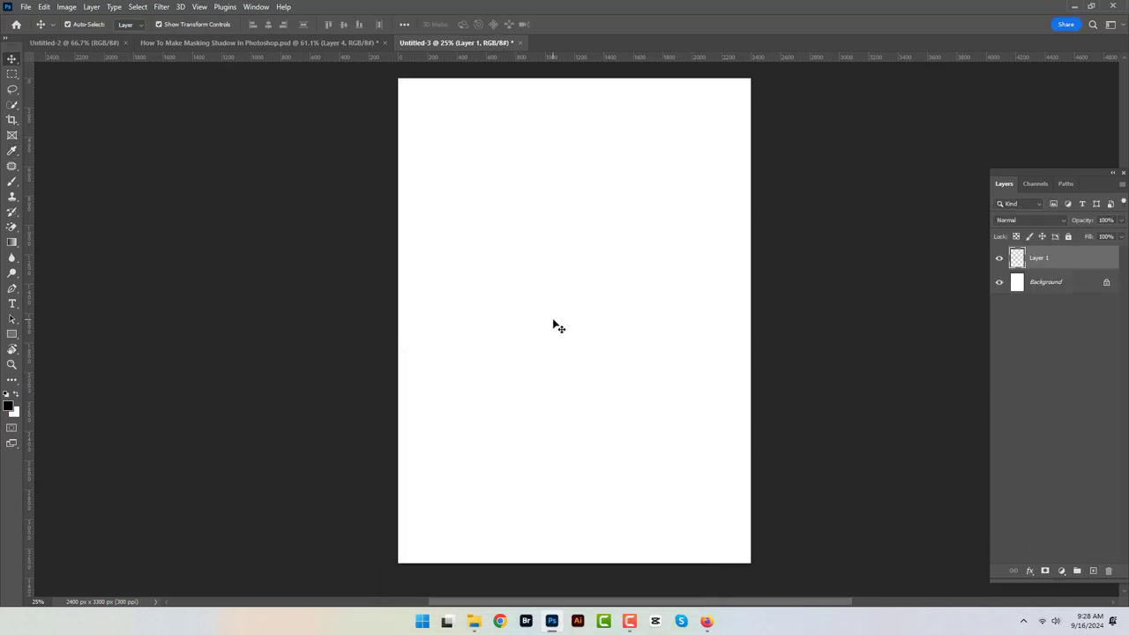
key("alt+BackSpace")
left_click(944, 327)
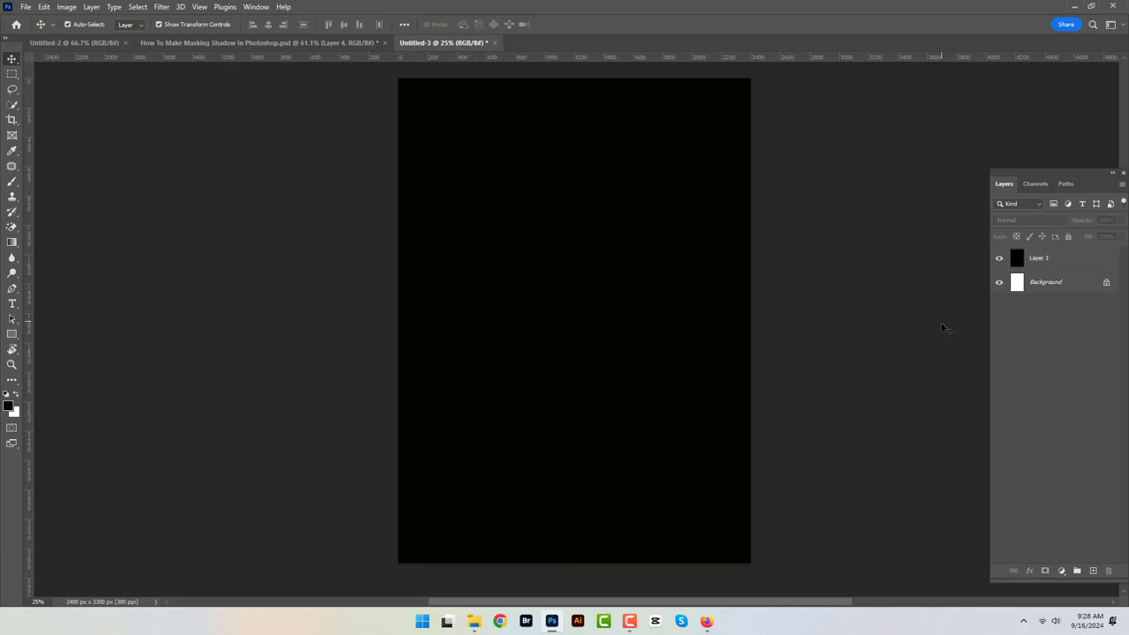
left_click(1094, 571)
Dab a dark brown soft-brush glow at the page centre with a 2000–1700 px brush.
left_click(9, 407)
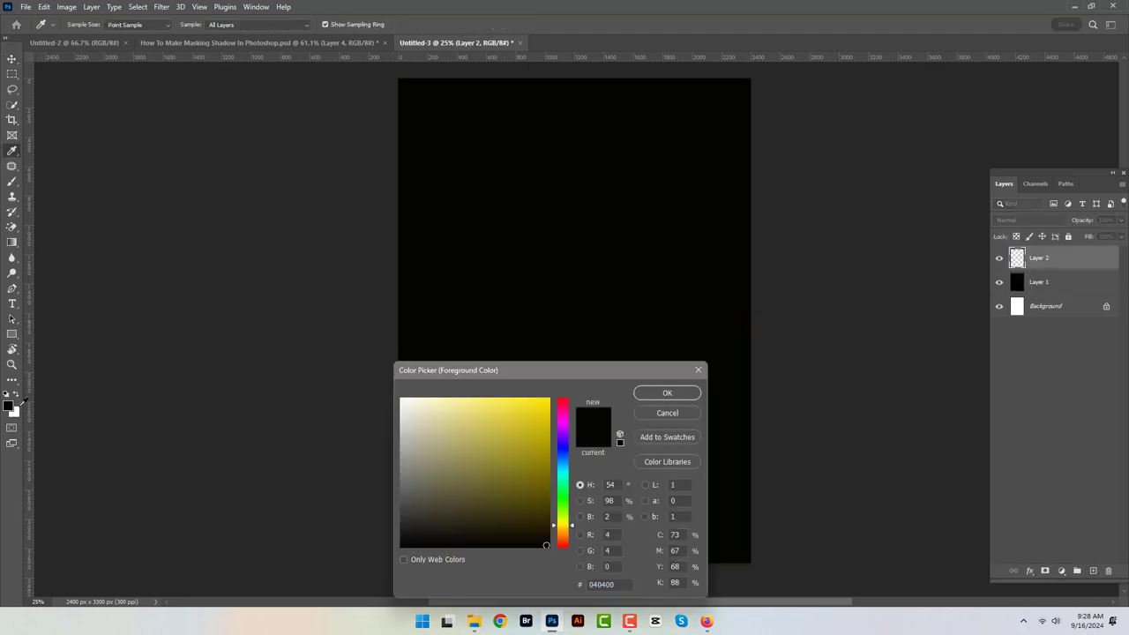
left_click(563, 535)
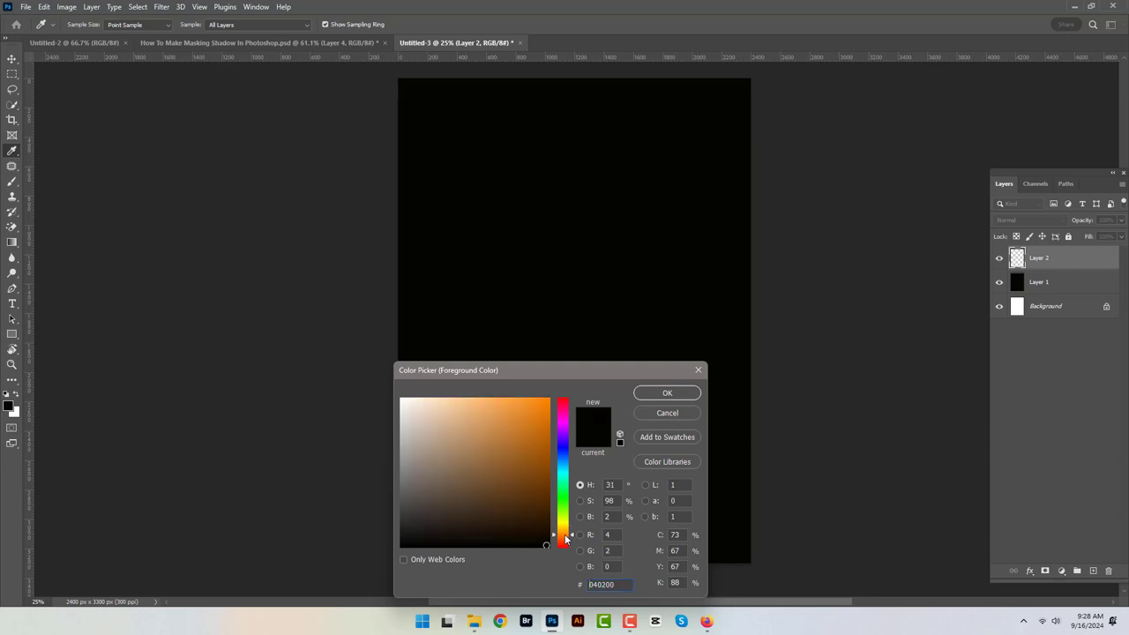
left_click(667, 392)
key("v")
left_click(11, 181)
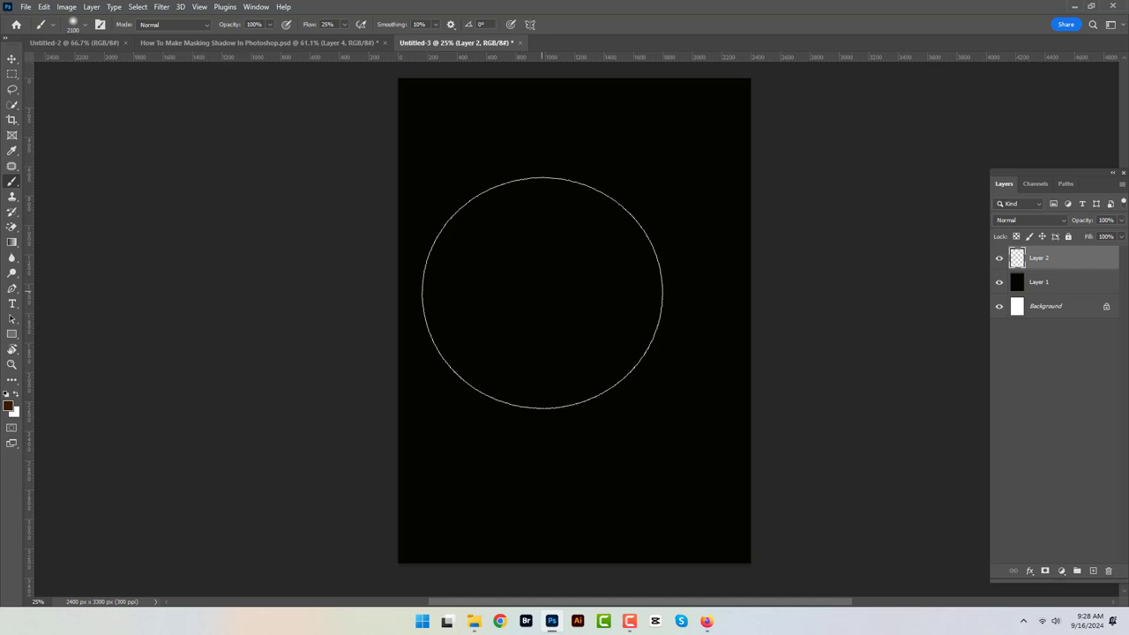
key("bracketleft")
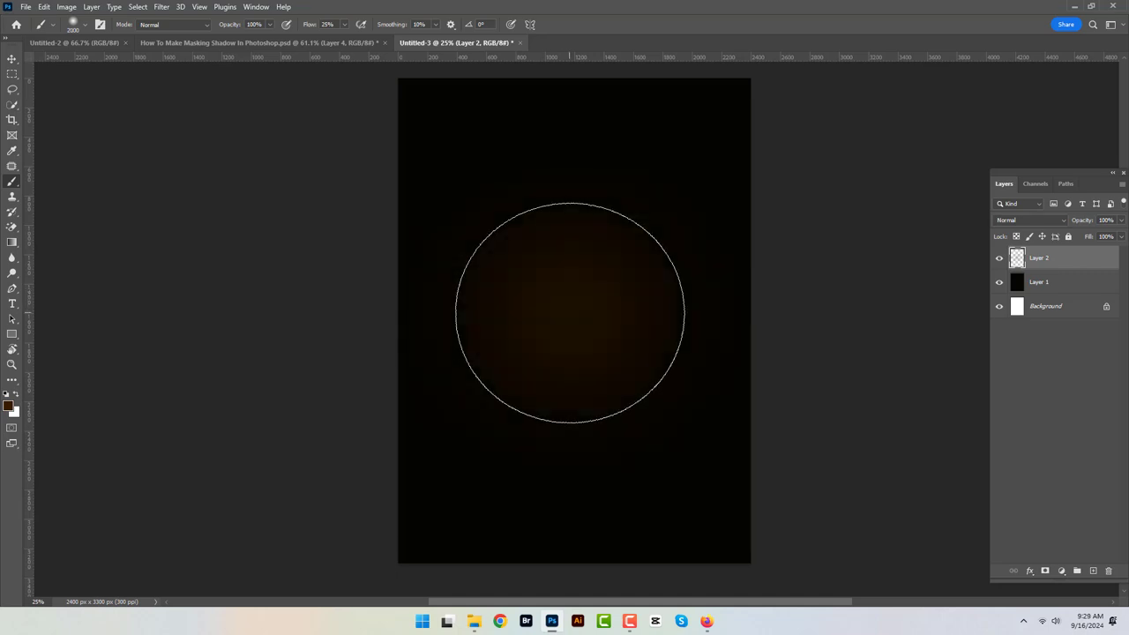
left_click(569, 310)
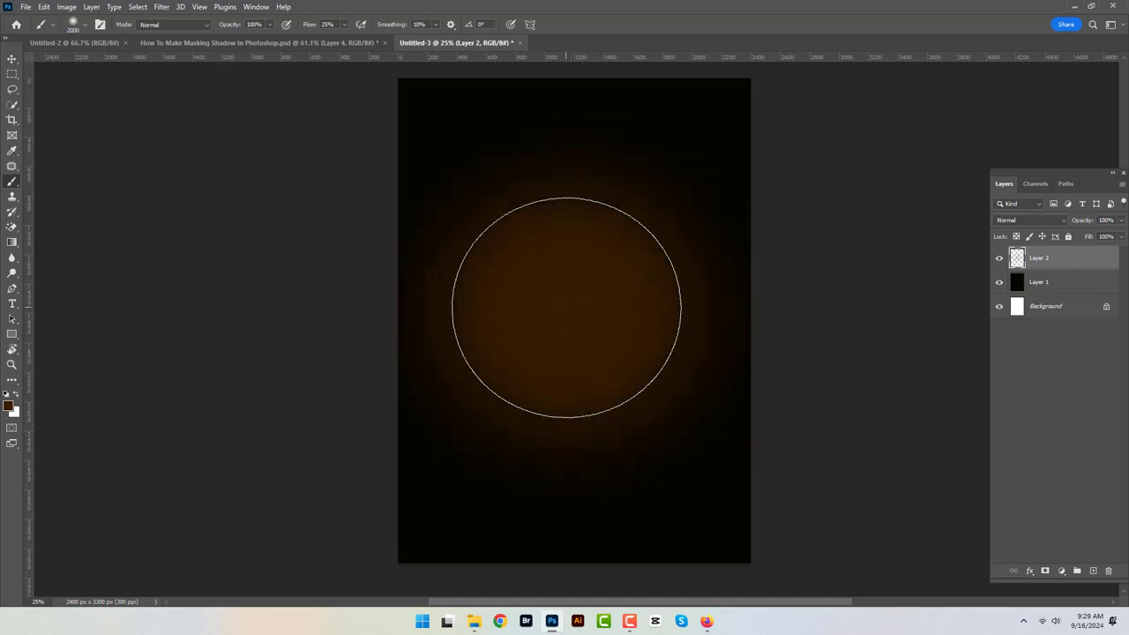
left_click_drag(567, 307, 569, 339)
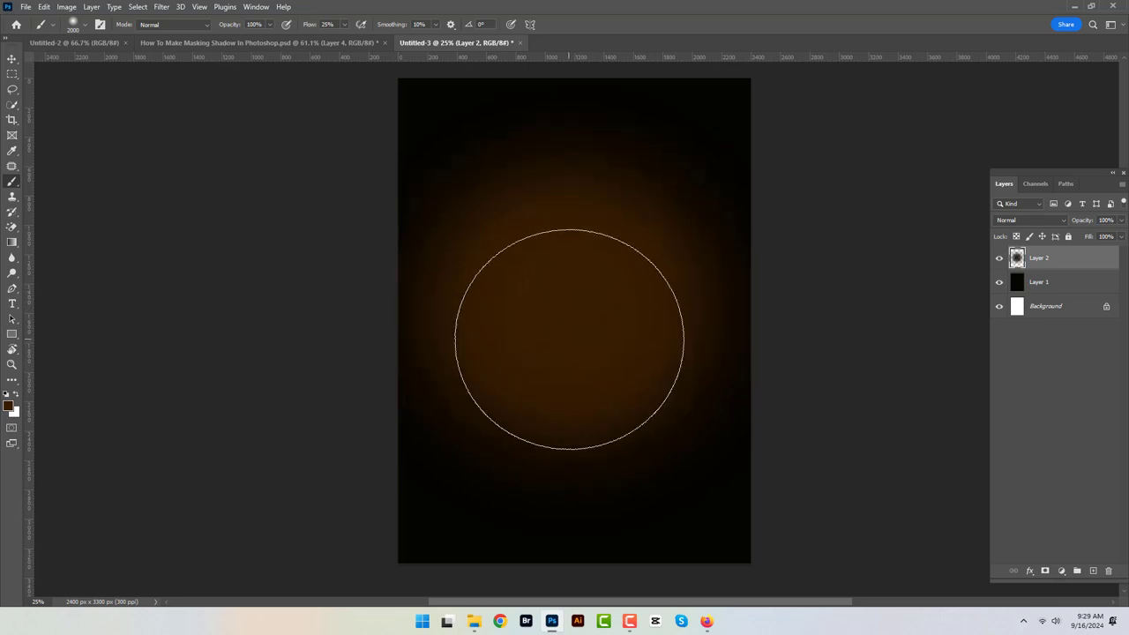
left_click(9, 406)
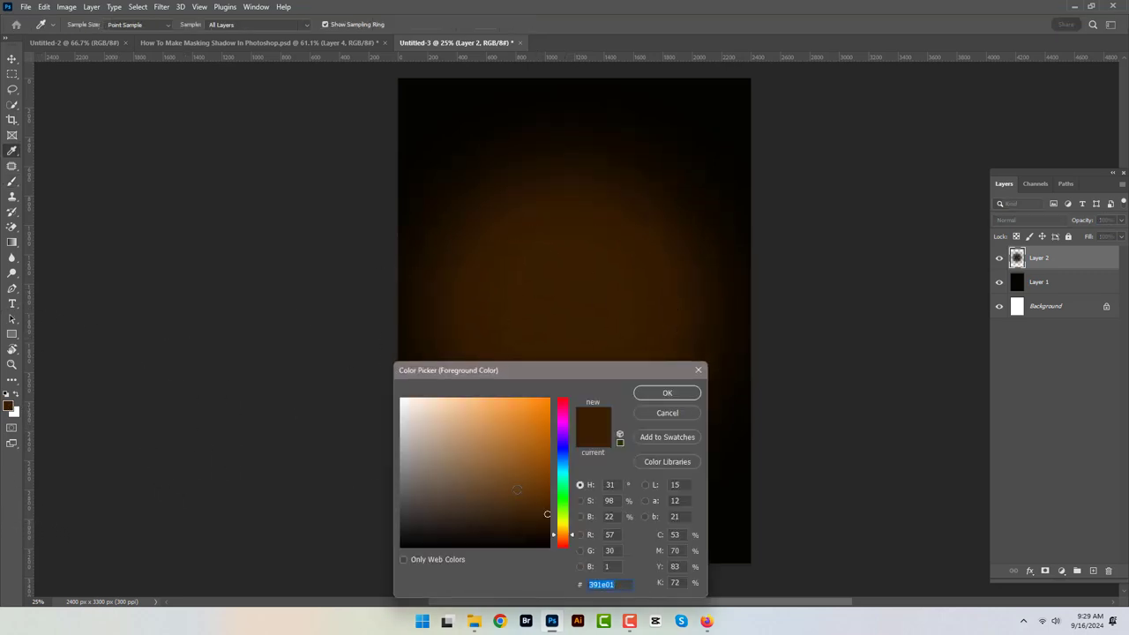
left_click(667, 392)
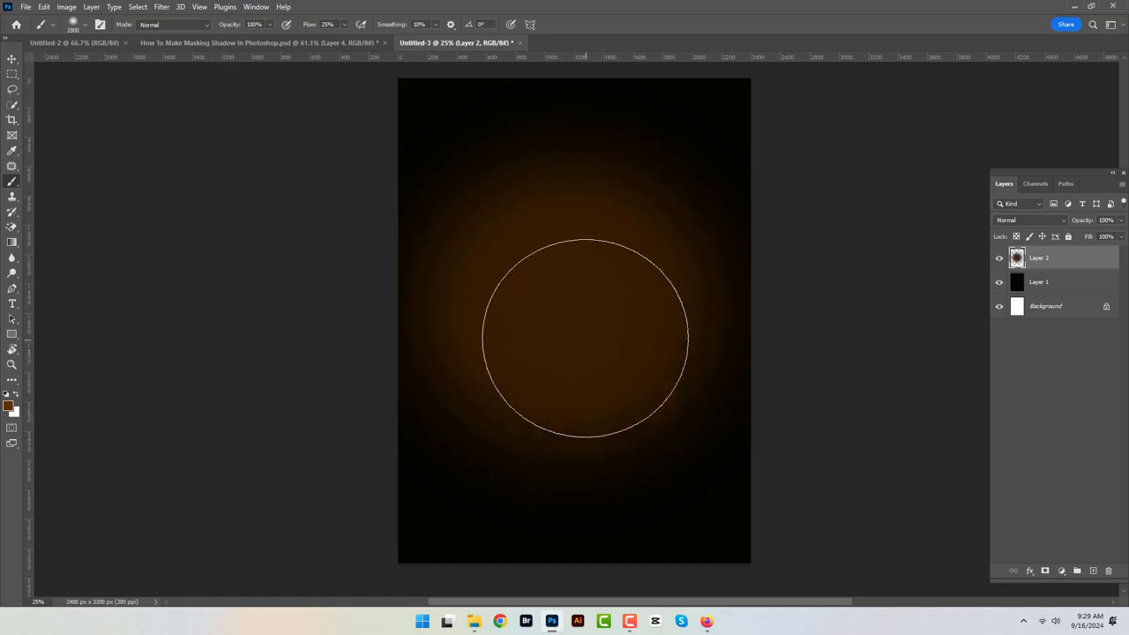
key("bracketleft")
key("bracketleft")
key("bracketleft")
left_click(567, 315)
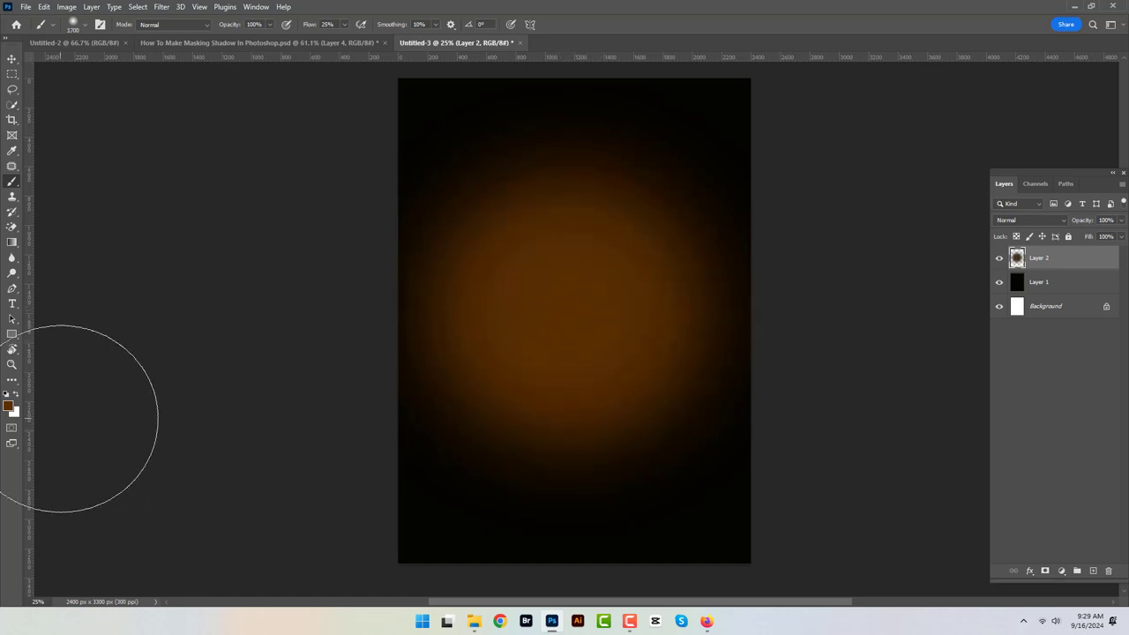
Brighten the glow's centre with dabs of a brighter brown-orange.
left_click(8, 407)
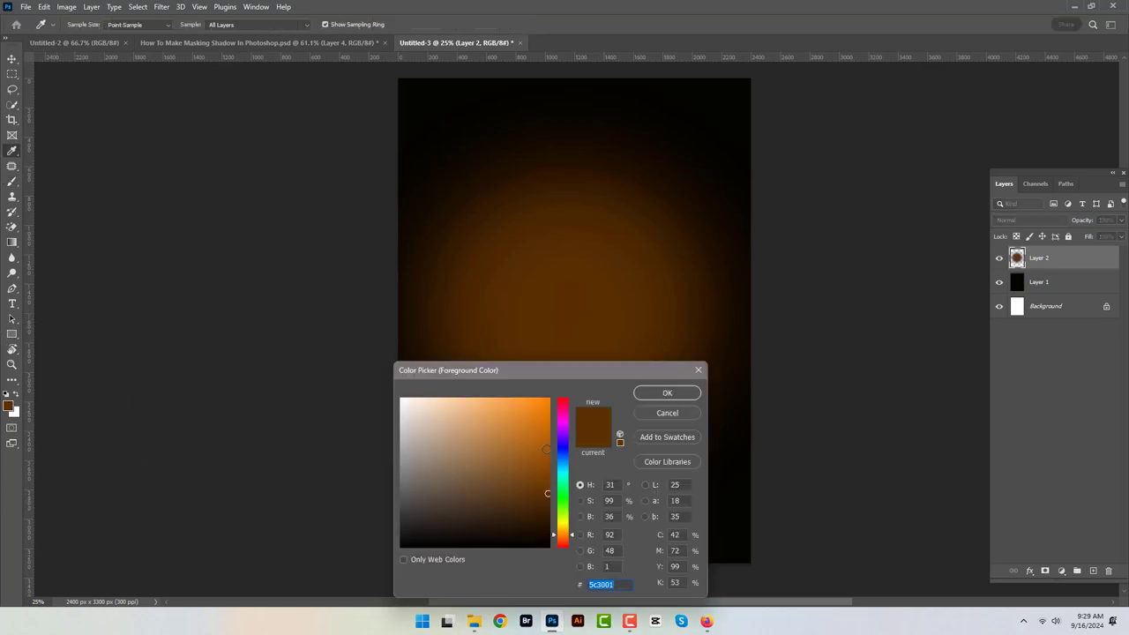
left_click(547, 449)
left_click(667, 393)
left_click(562, 300)
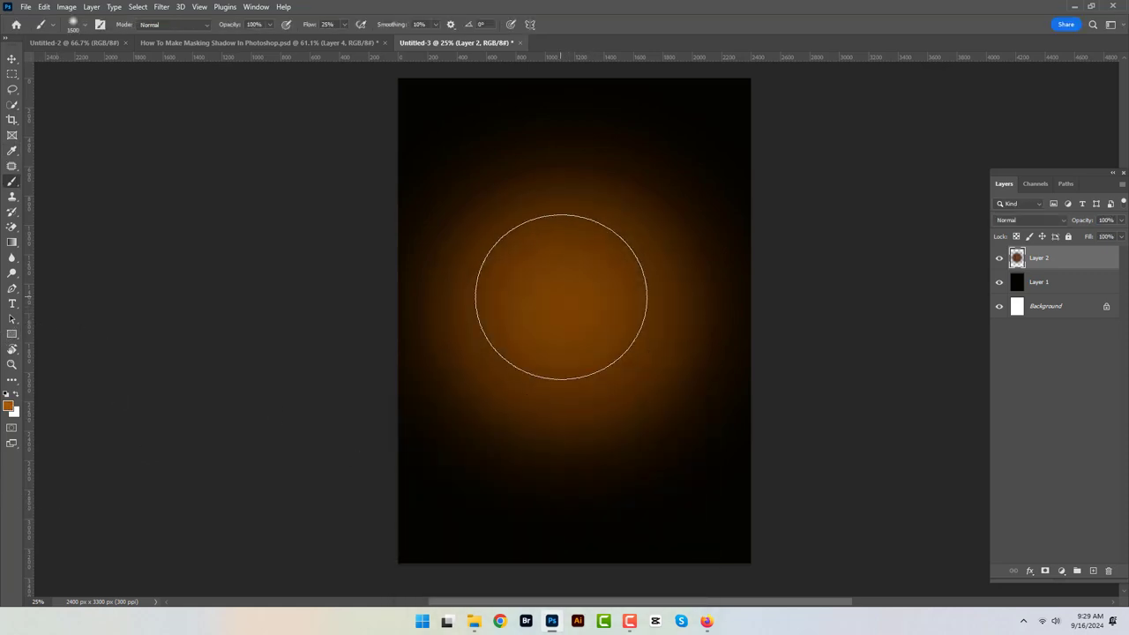
left_click(561, 297)
left_click(561, 297)
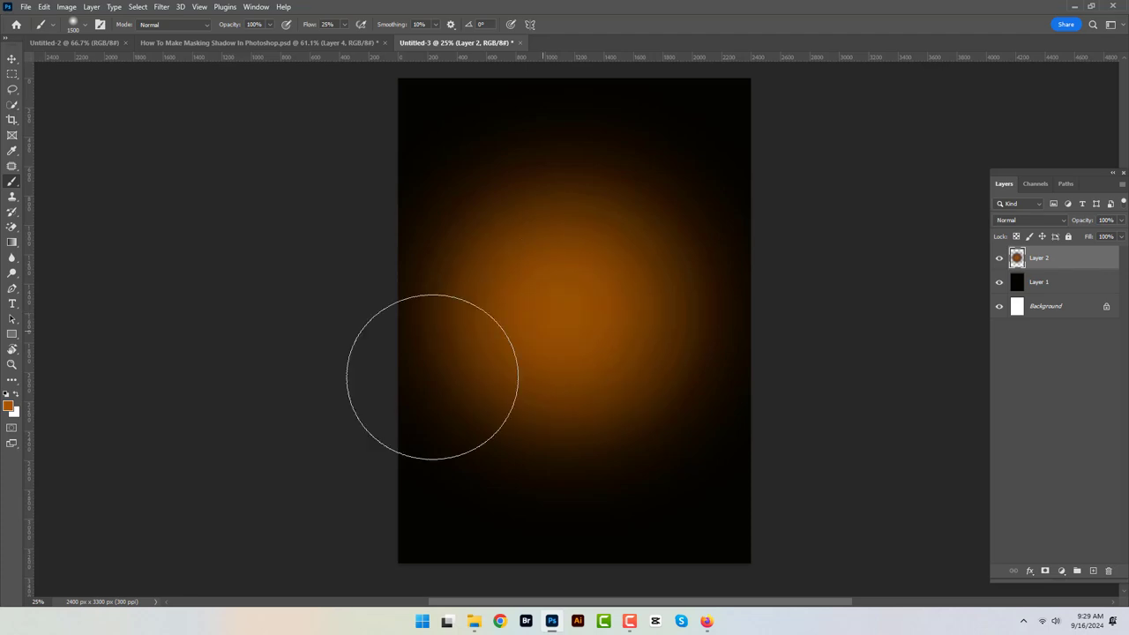
Paint an orange-yellow core into the glow, then shrink the brush to 700 px.
left_click(9, 406)
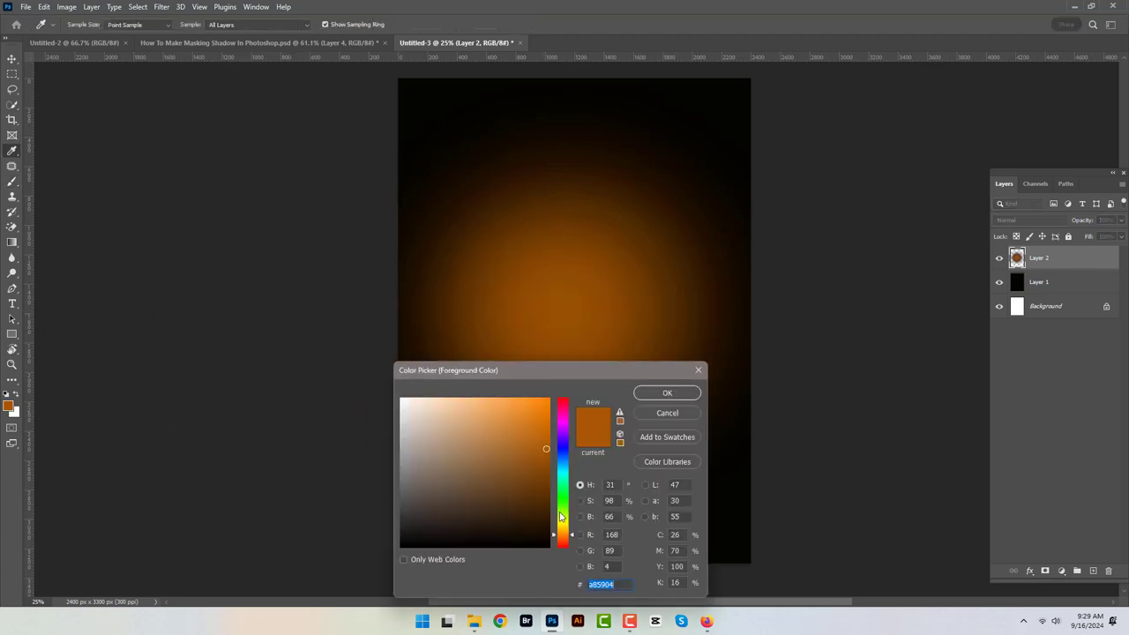
left_click(559, 525)
left_click_drag(564, 524, 564, 530)
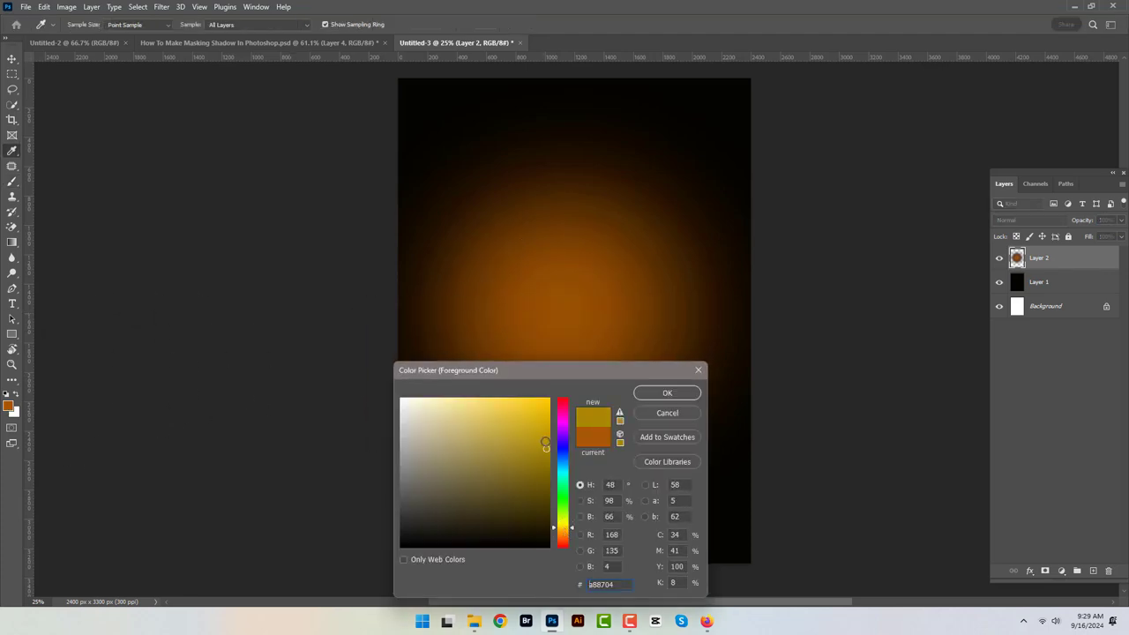
left_click(667, 393)
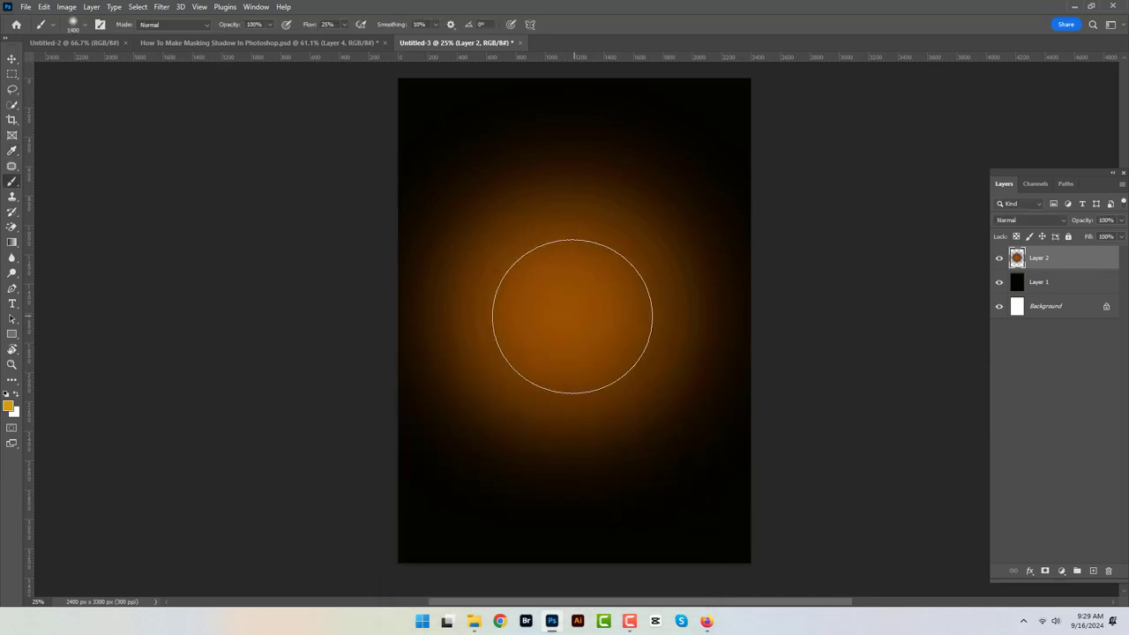
left_click(572, 316)
left_click(569, 318)
key("bracketleft")
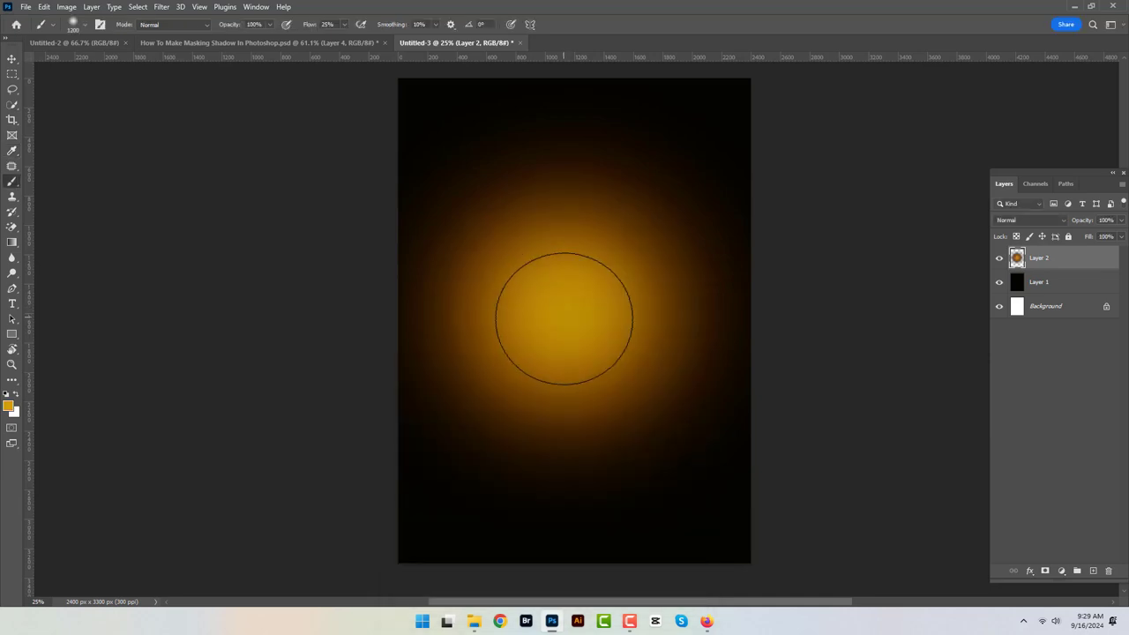
key("bracketleft")
key("bracketleft")
key("bracketleft")
key("bracketleft")
key("bracketleft")
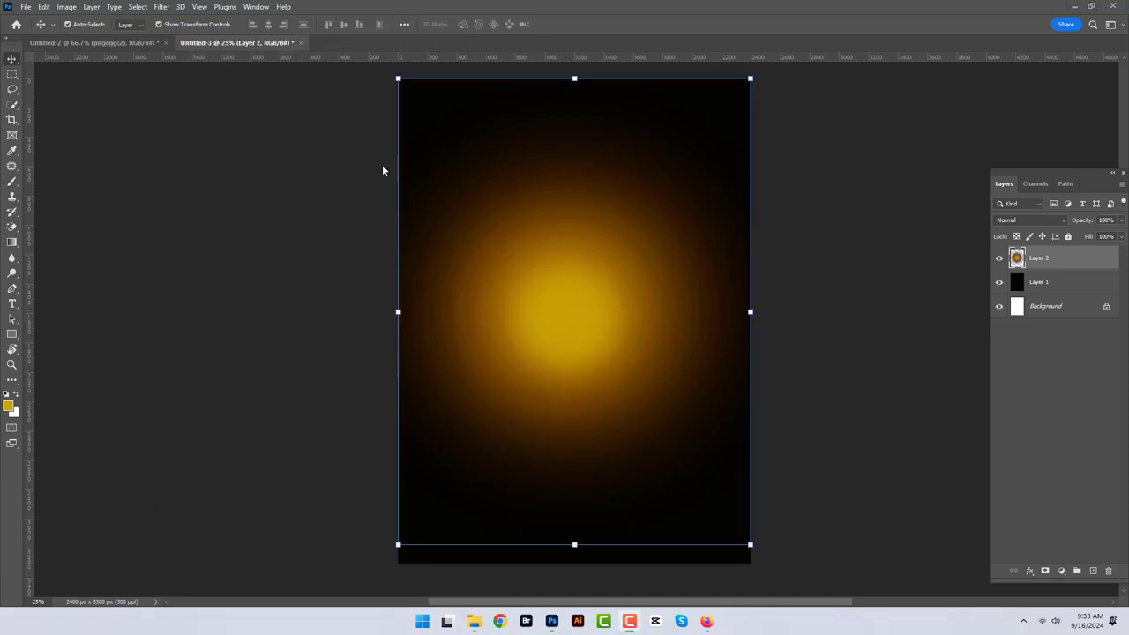
Drag the crowd photo from Untitled-2 into the poster and enlarge it.
left_click(132, 42)
left_click(700, 406)
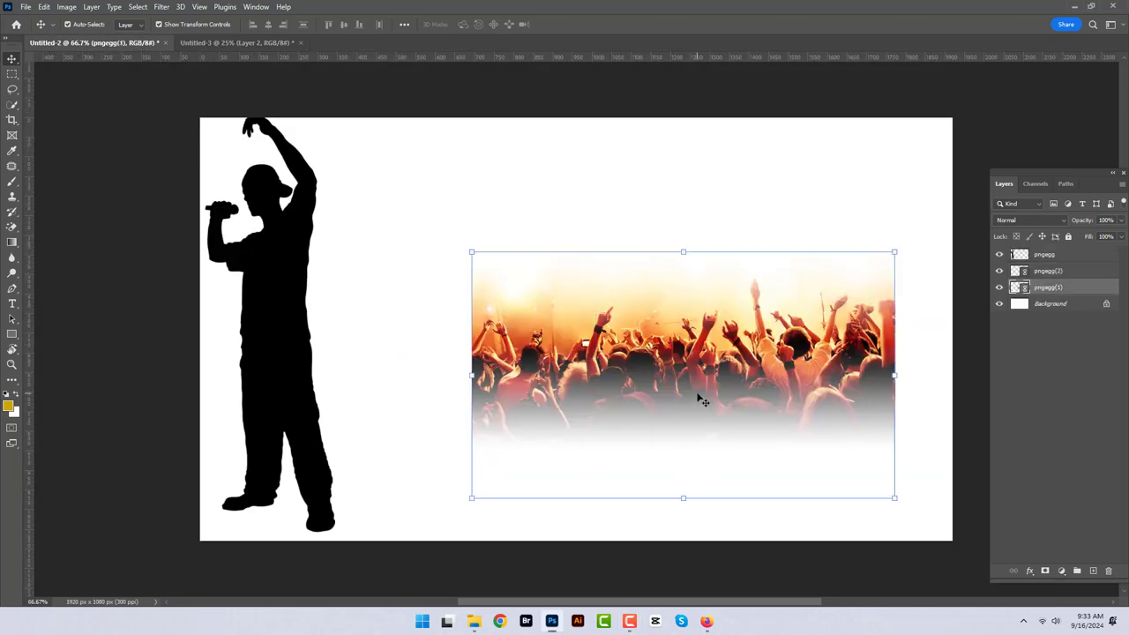
mouse_move(701, 399)
left_mouse_down()
mouse_move(405, 265)
mouse_move(580, 429)
left_mouse_up()
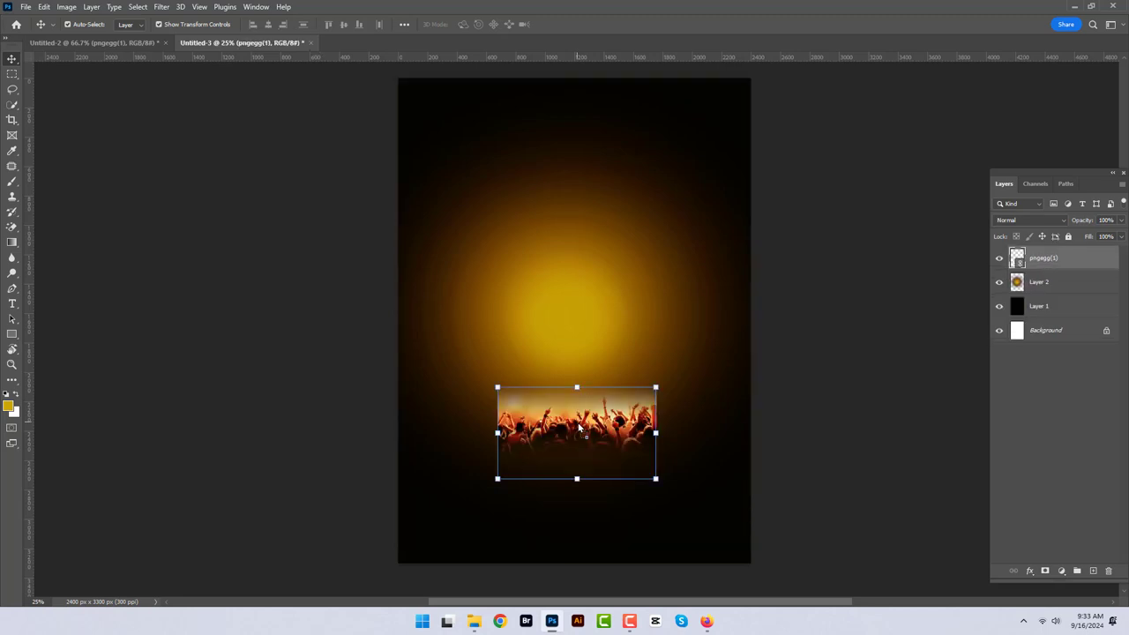
left_click_drag(499, 387, 464, 320)
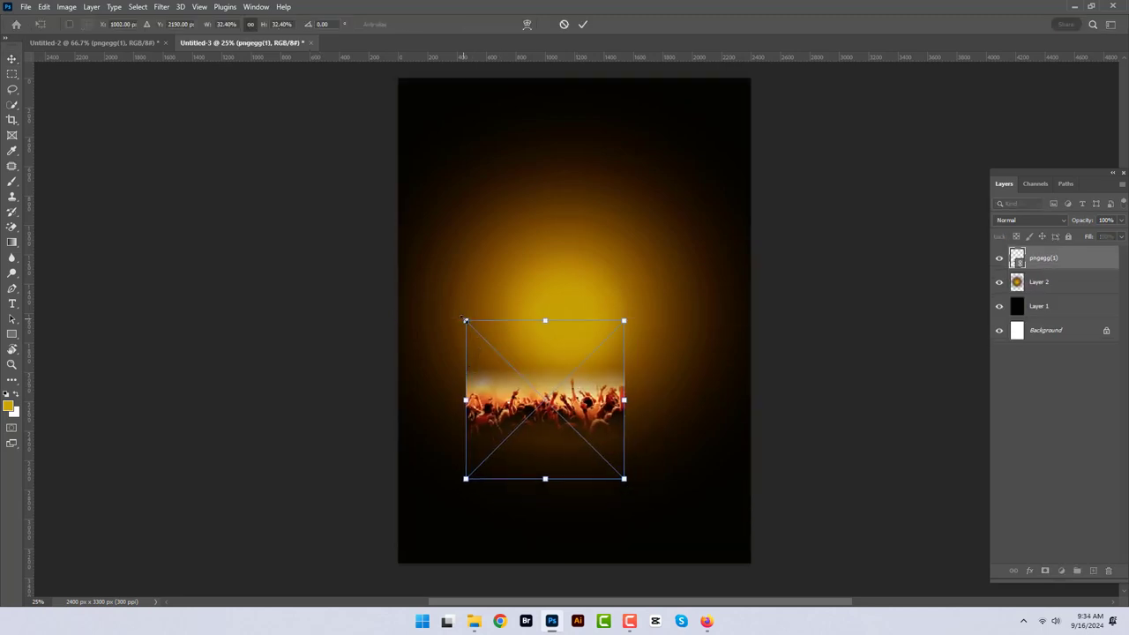
left_click(582, 24)
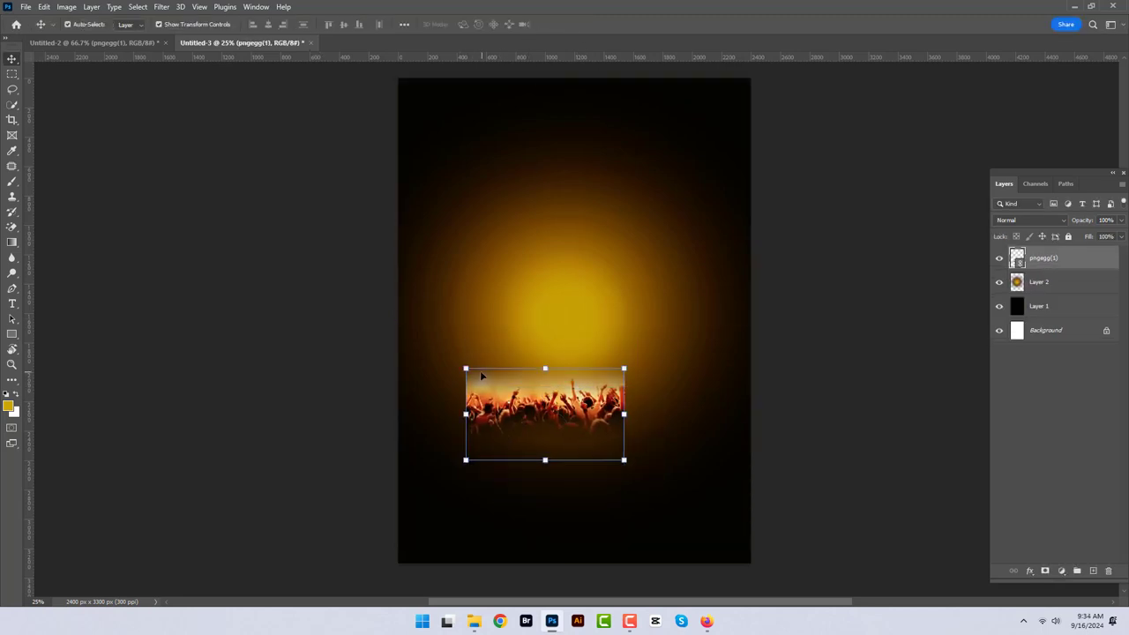
Scale the crowd photo to span the page width and set it in the lower half.
key("ctrl+t")
left_click_drag(446, 354, 330, 305)
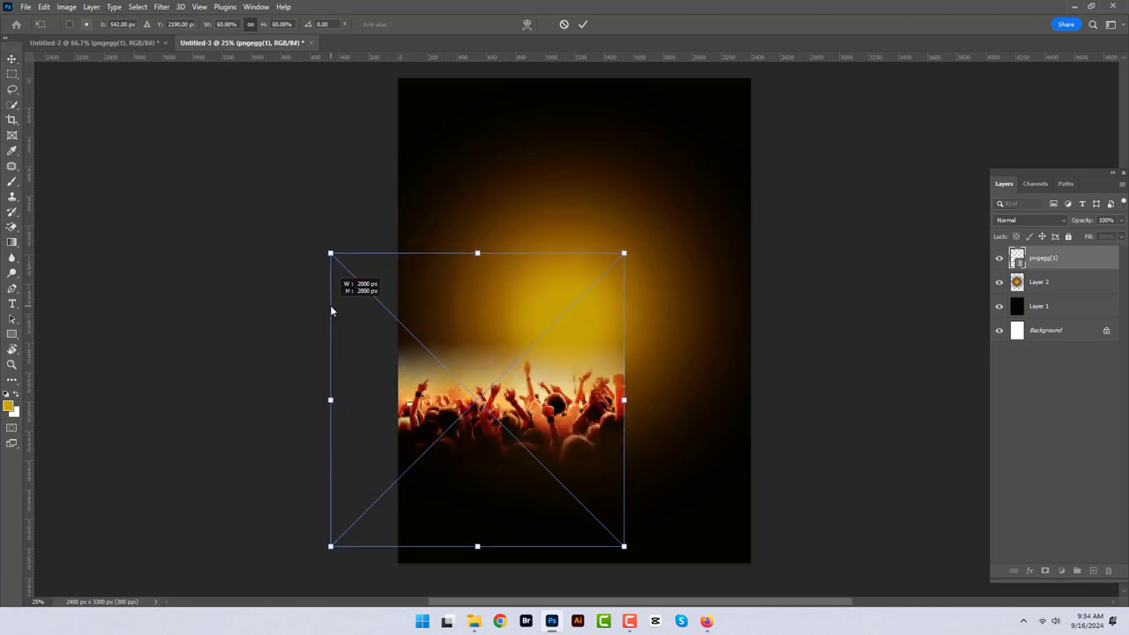
left_click_drag(446, 427, 573, 432)
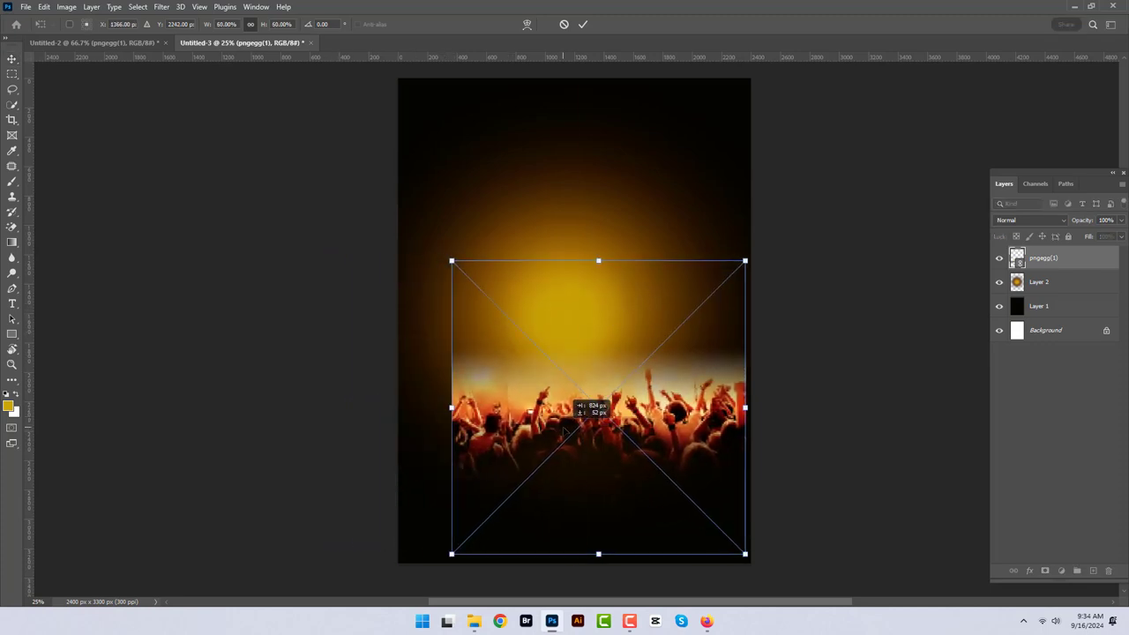
left_click_drag(450, 270, 362, 235)
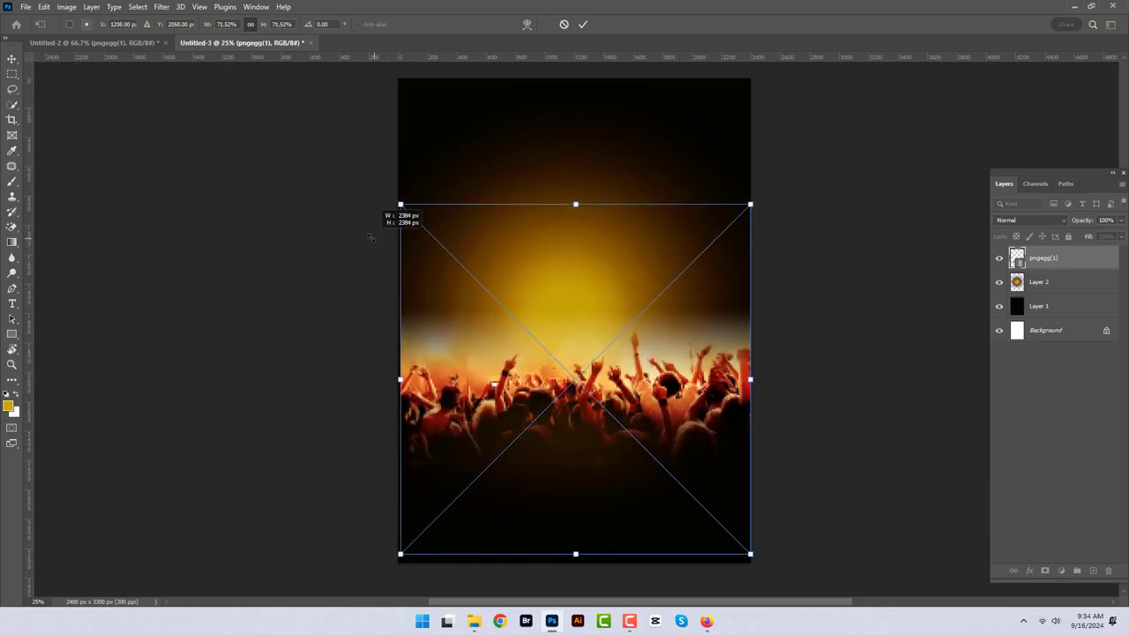
left_click(584, 24)
left_click_drag(578, 400, 576, 420)
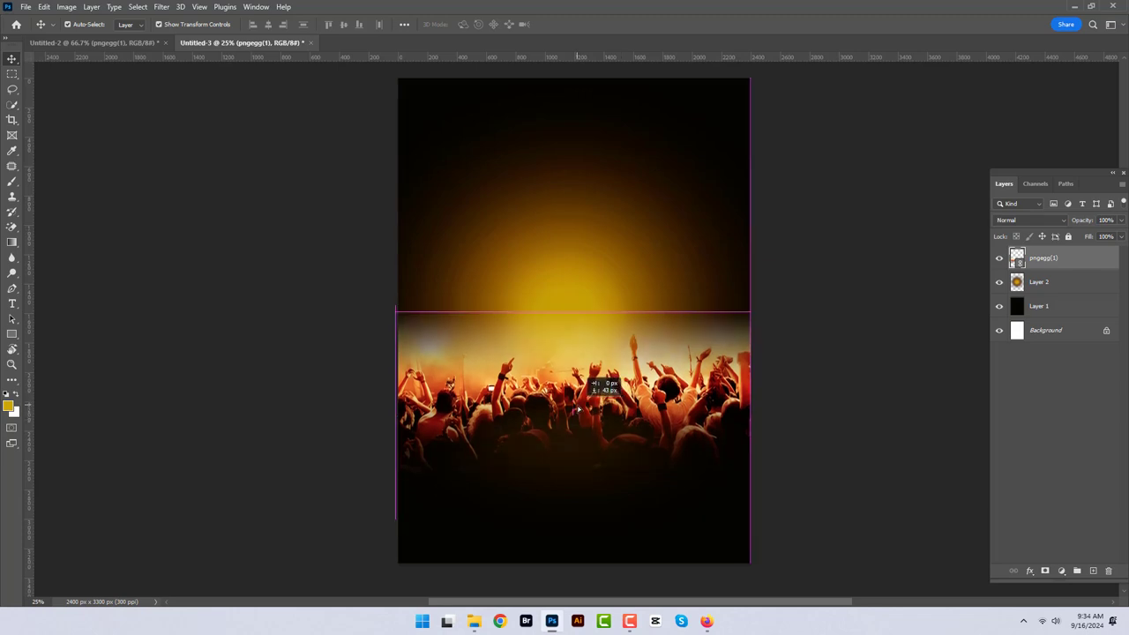
left_click(406, 218)
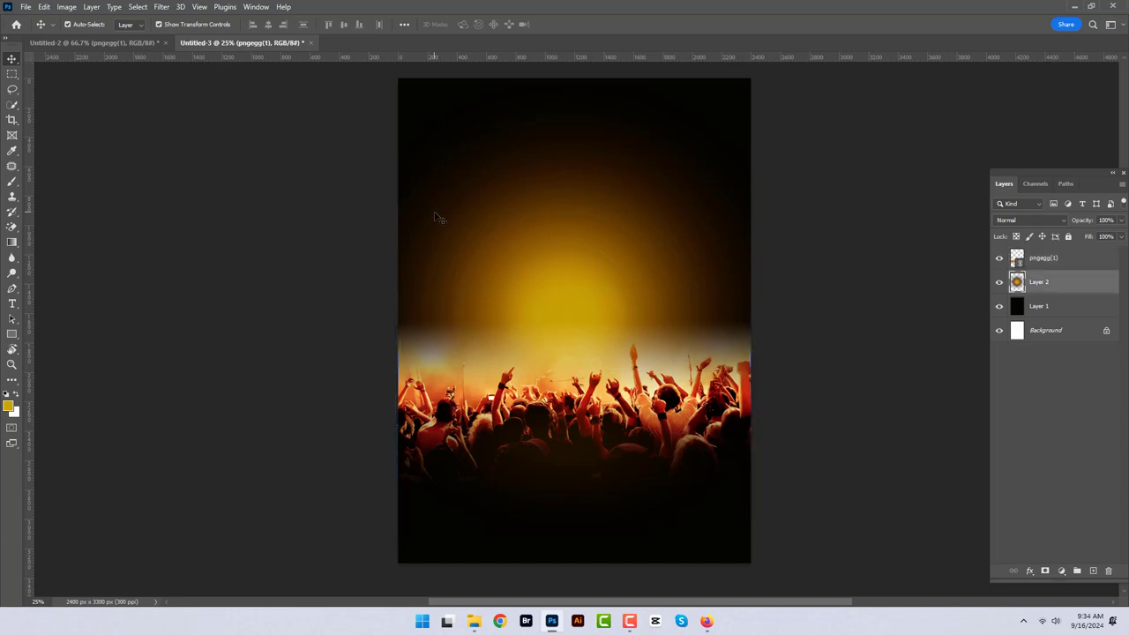
left_click(137, 43)
Bring the singer silhouette into the poster, enlarge it, and layer it behind the crowd.
left_click(267, 279)
left_click_drag(264, 276, 241, 44)
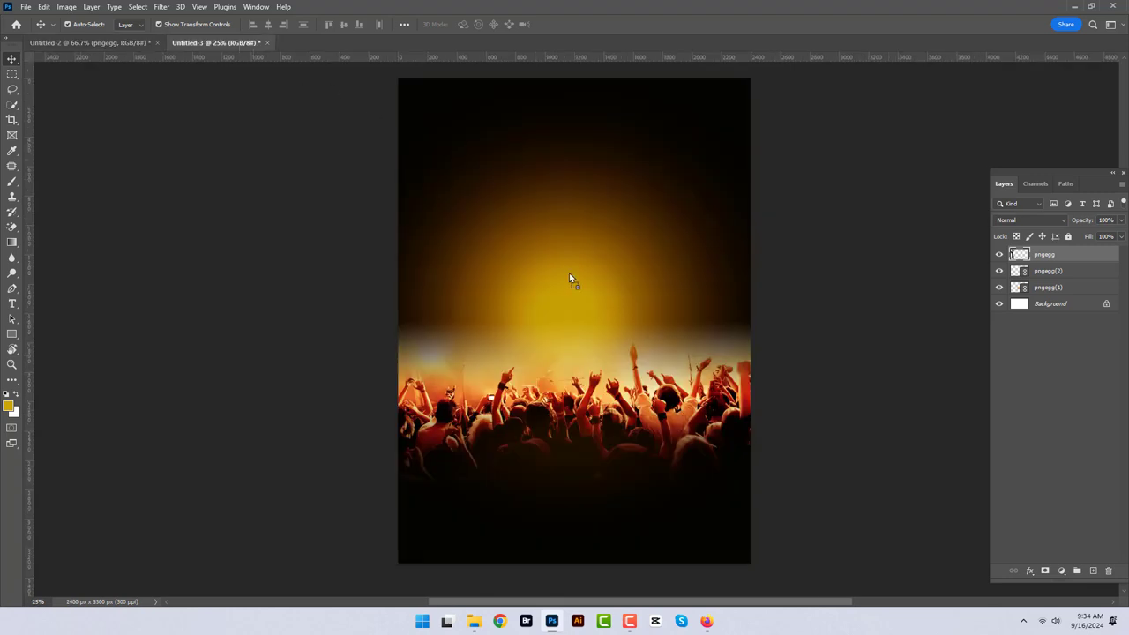
left_click_drag(569, 279, 569, 279)
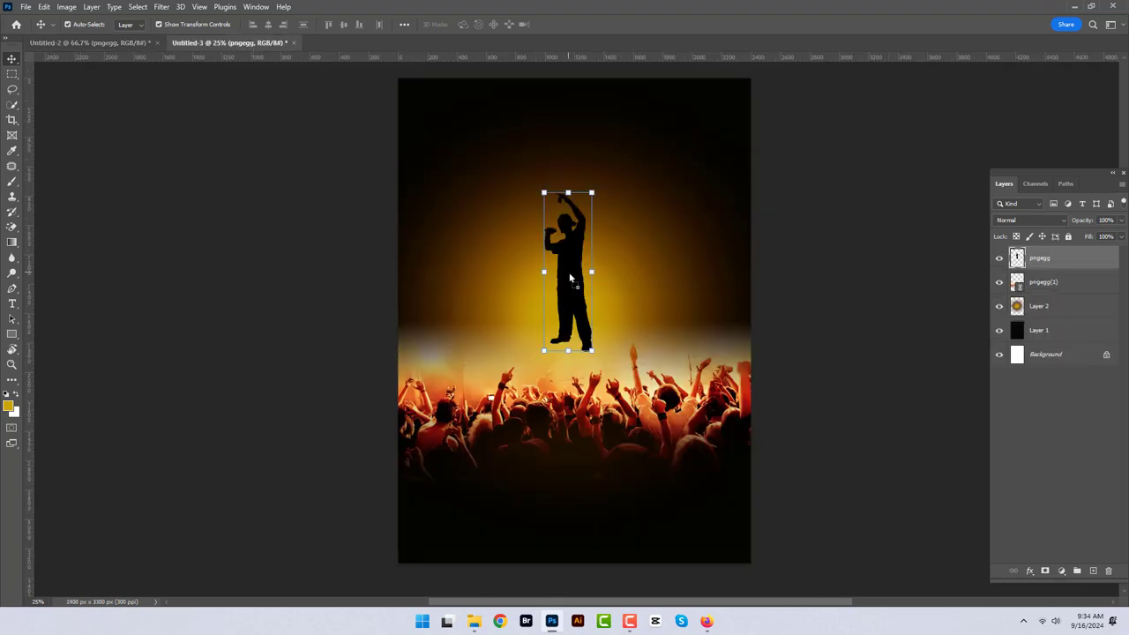
left_click_drag(544, 189, 426, 106)
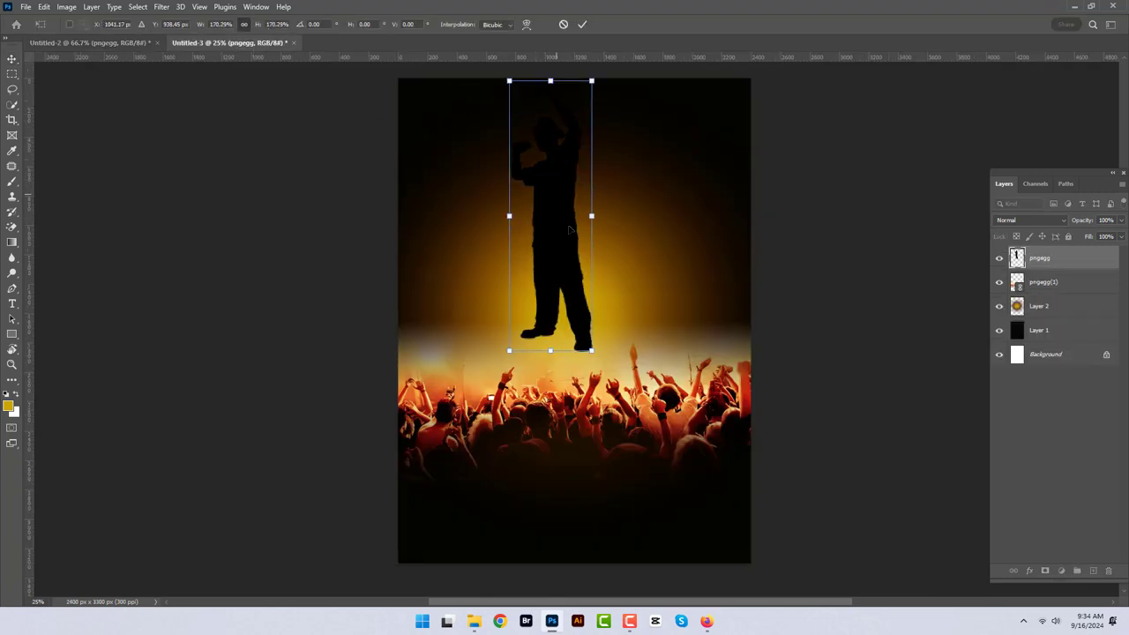
left_click_drag(558, 200, 571, 329)
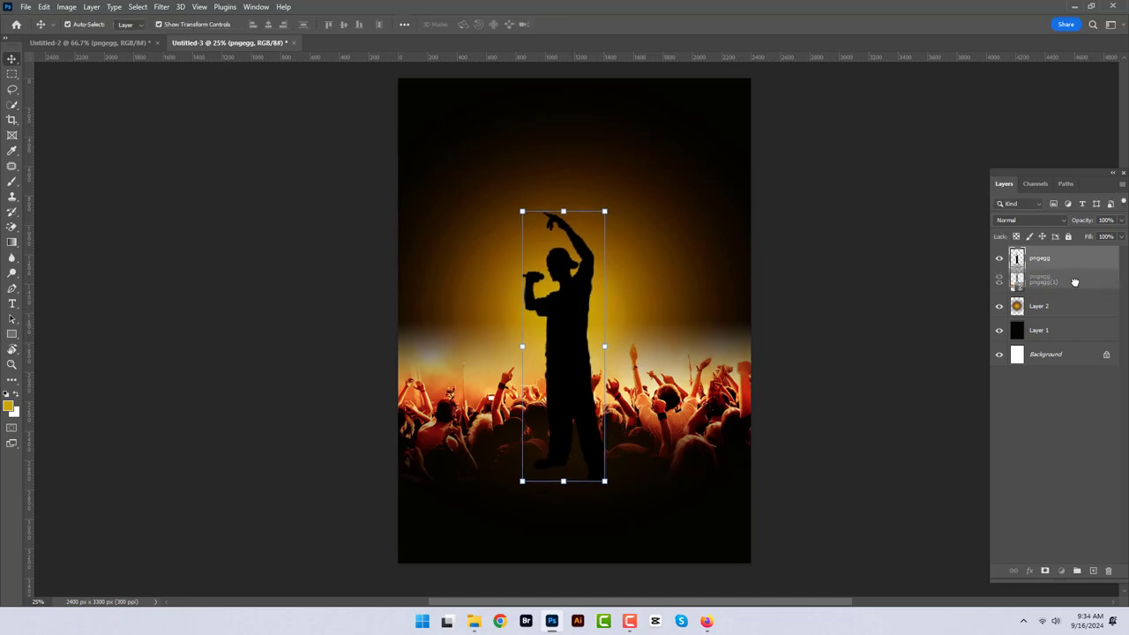
left_click_drag(1077, 261, 1075, 303)
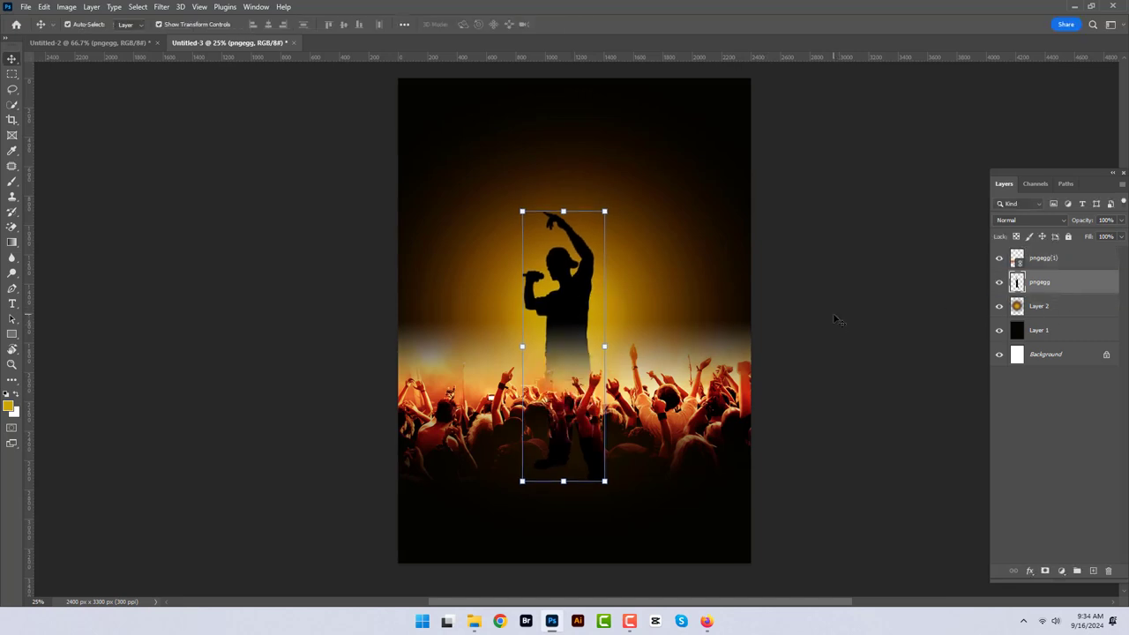
Rescale the singer to about 120% and lower it into the crowd.
left_click_drag(614, 217, 627, 172)
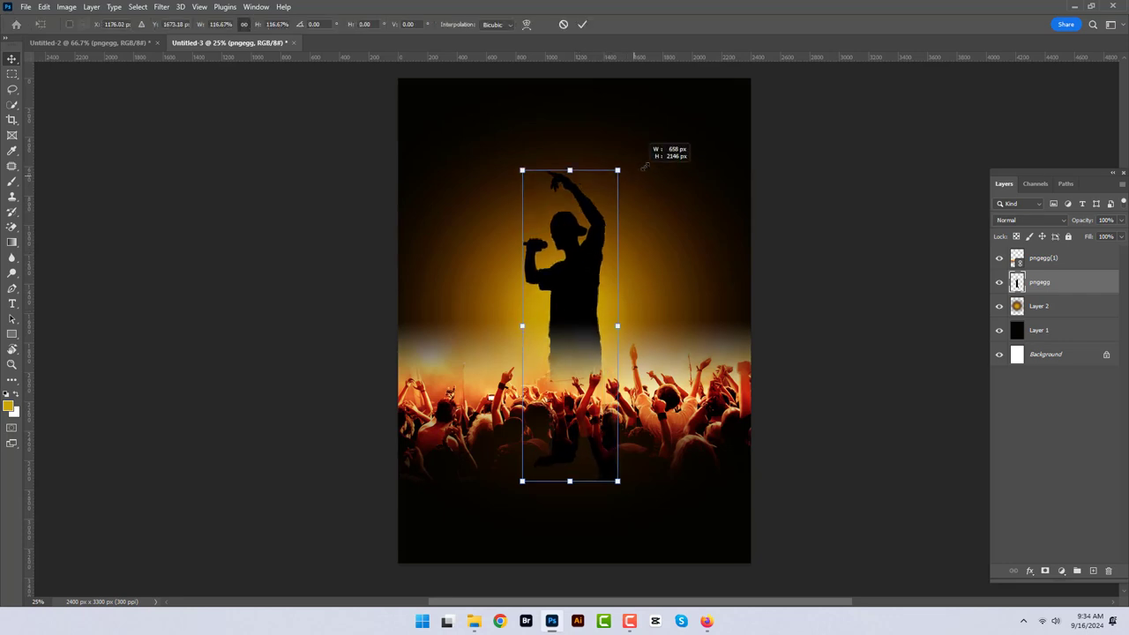
left_click_drag(593, 250, 589, 275)
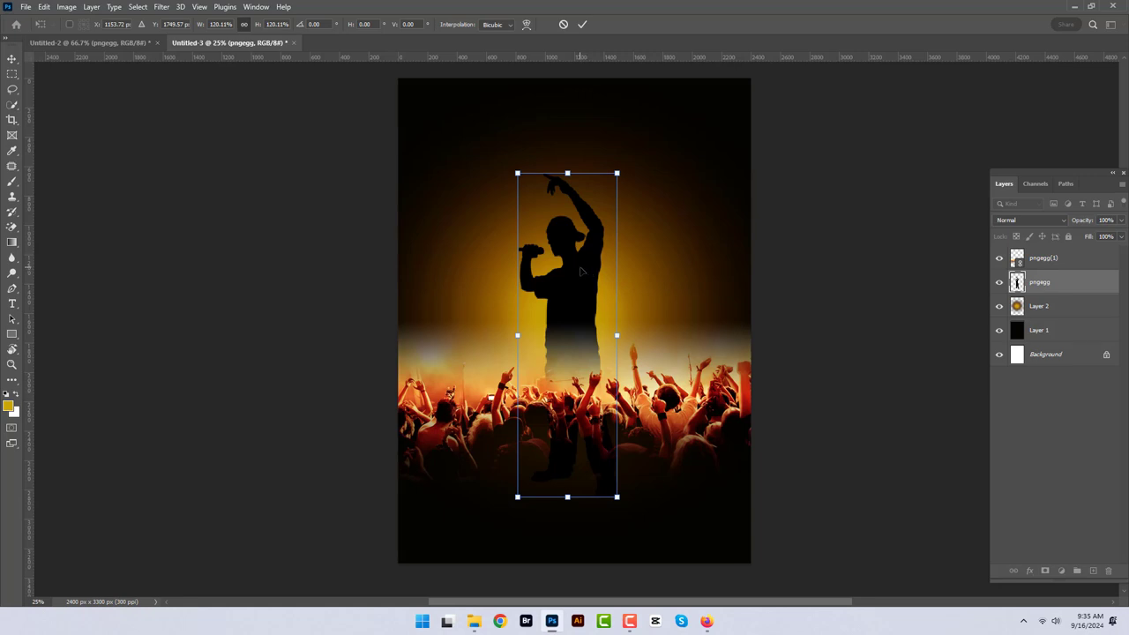
left_click_drag(581, 272, 589, 291)
left_click(582, 24)
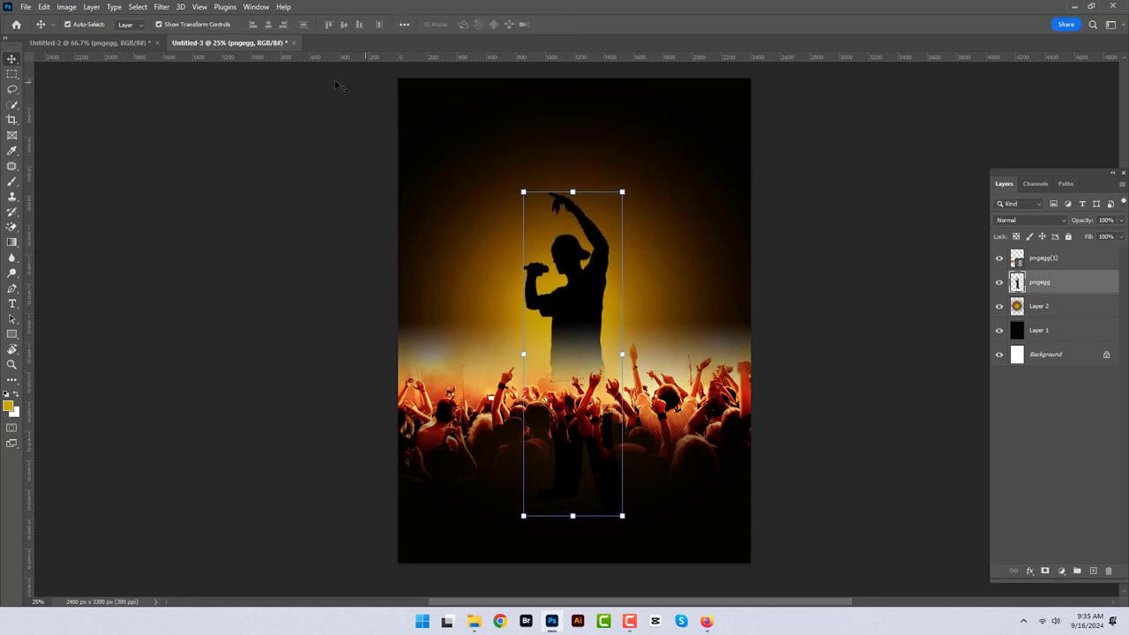
left_click(126, 44)
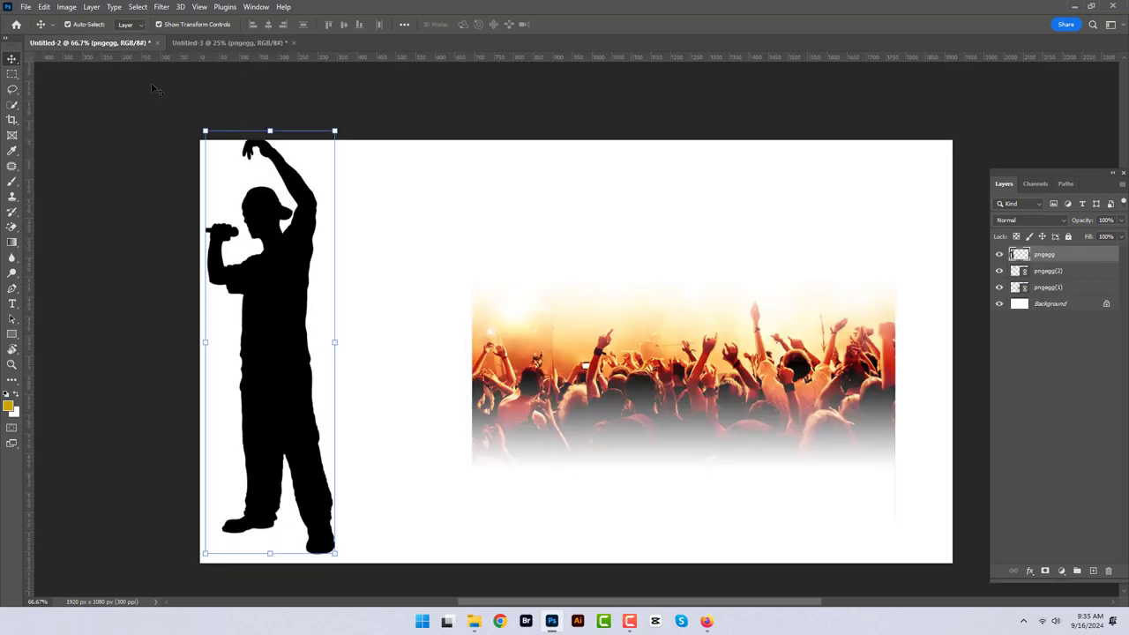
Drag the pngegg(2) sparkles into the poster and scale them over the singer.
left_click(491, 339)
left_click(234, 42)
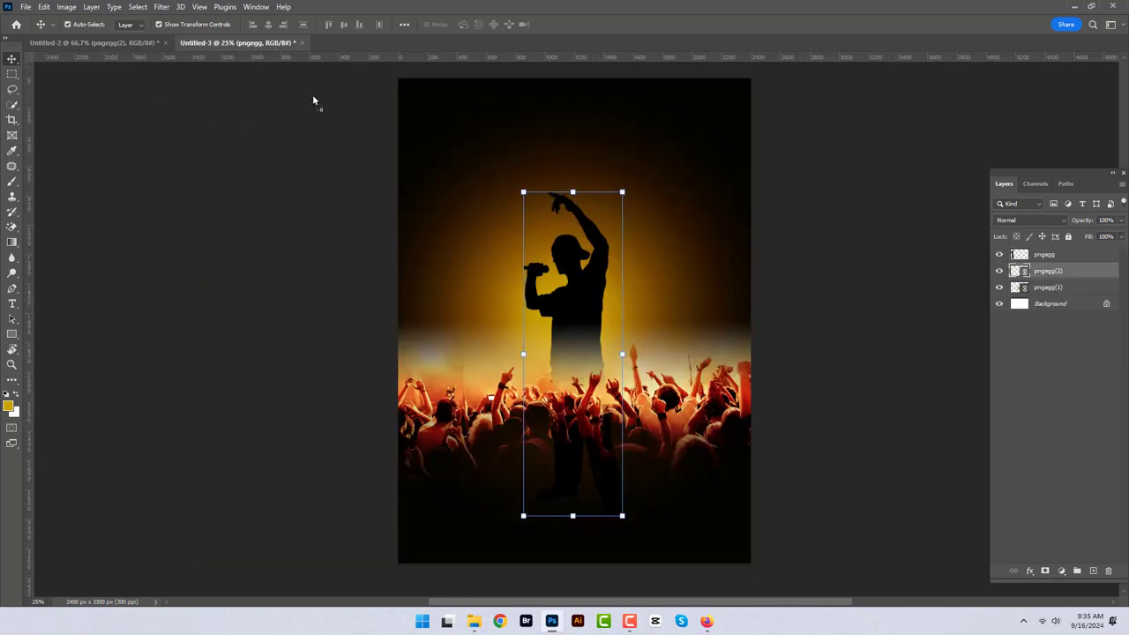
left_click_drag(460, 236, 460, 237)
key("ctrl+t")
left_click_drag(504, 197, 712, 96)
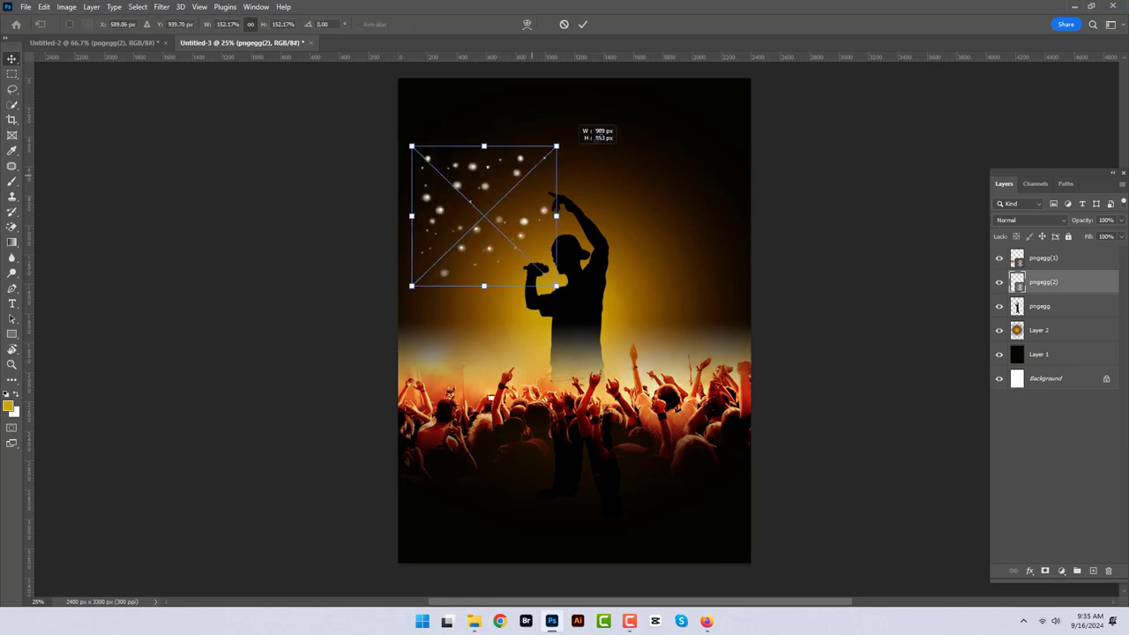
left_click_drag(542, 110, 584, 282)
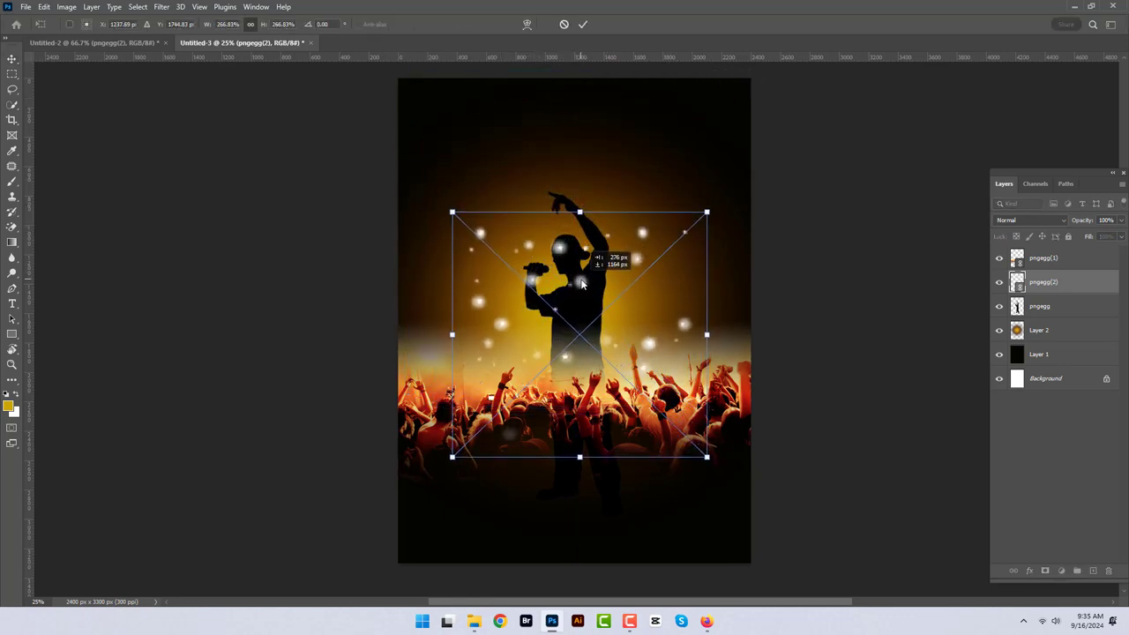
left_click_drag(706, 212, 718, 204)
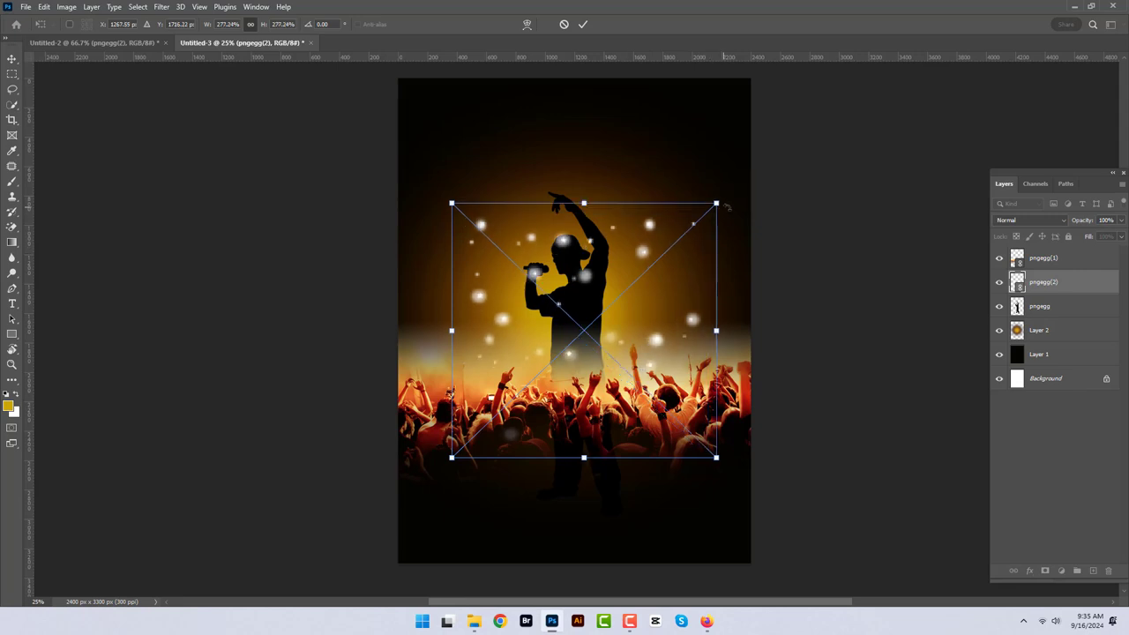
left_click(582, 23)
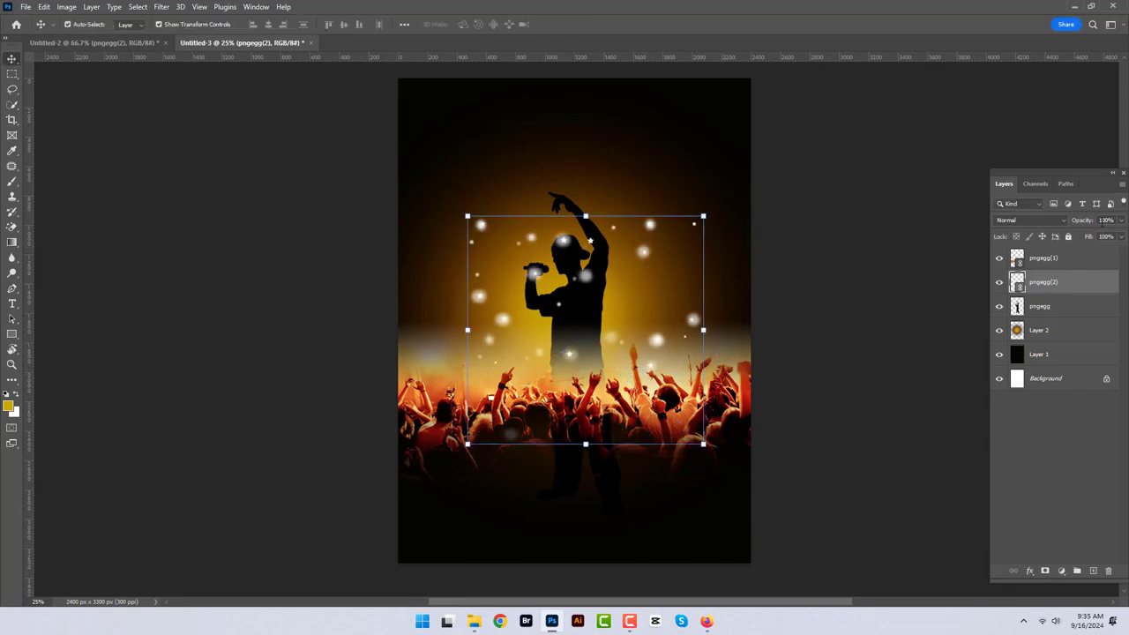
Set the sparkle layer to 43% opacity and move it below the singer layer.
left_click(1121, 220)
left_click_drag(1119, 237, 1095, 236)
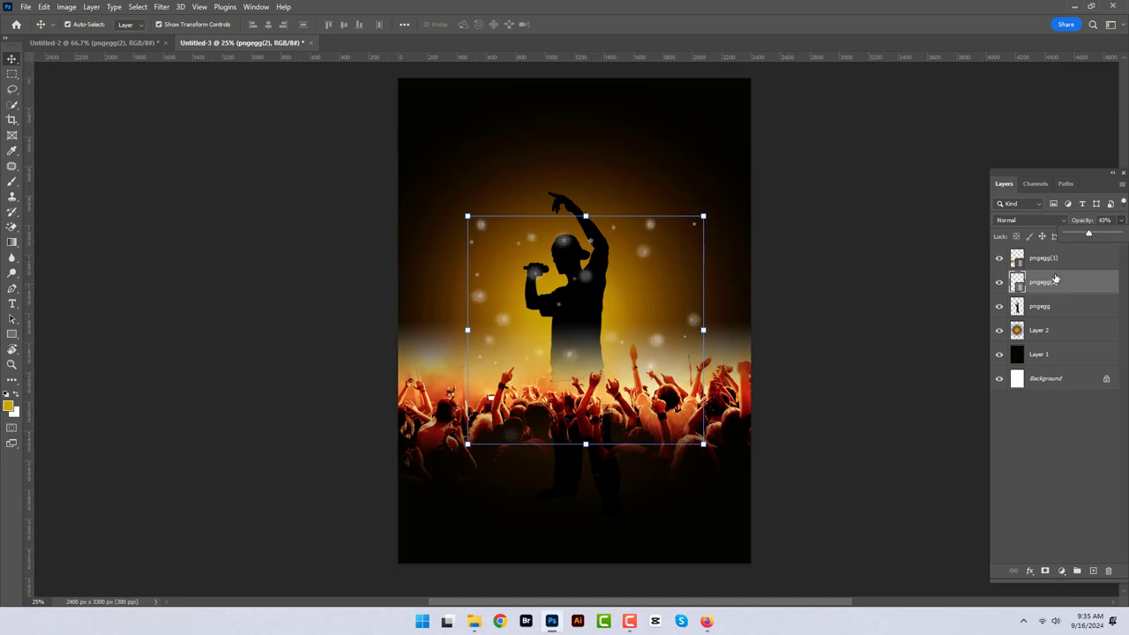
left_click(1076, 264)
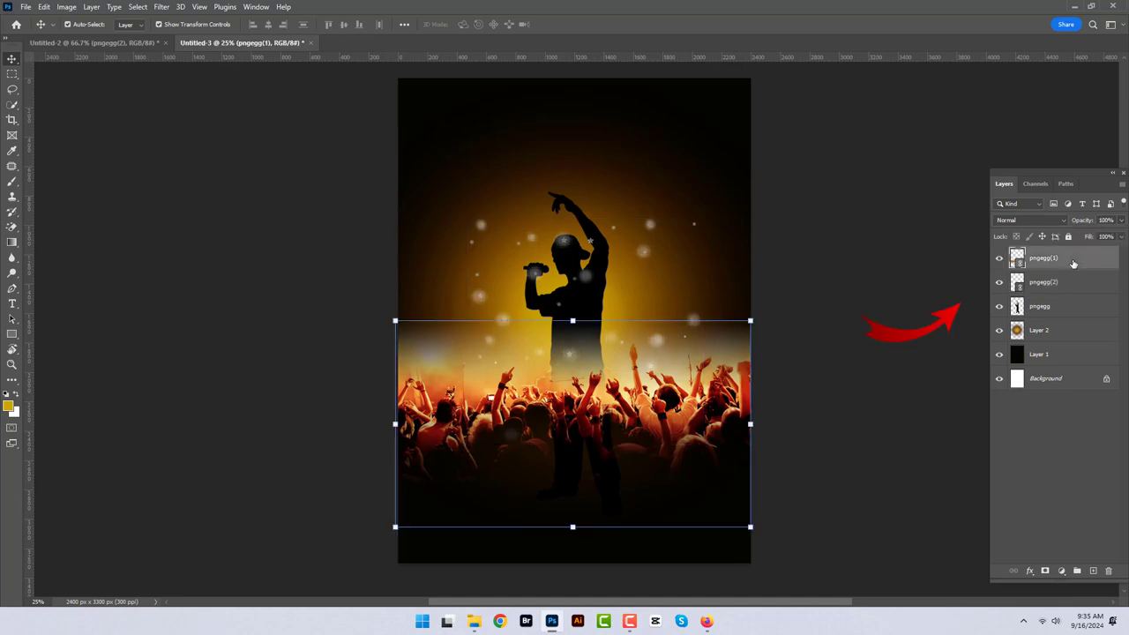
mouse_move(1066, 283)
left_mouse_down()
mouse_move(1070, 328)
mouse_move(1068, 310)
left_mouse_up()
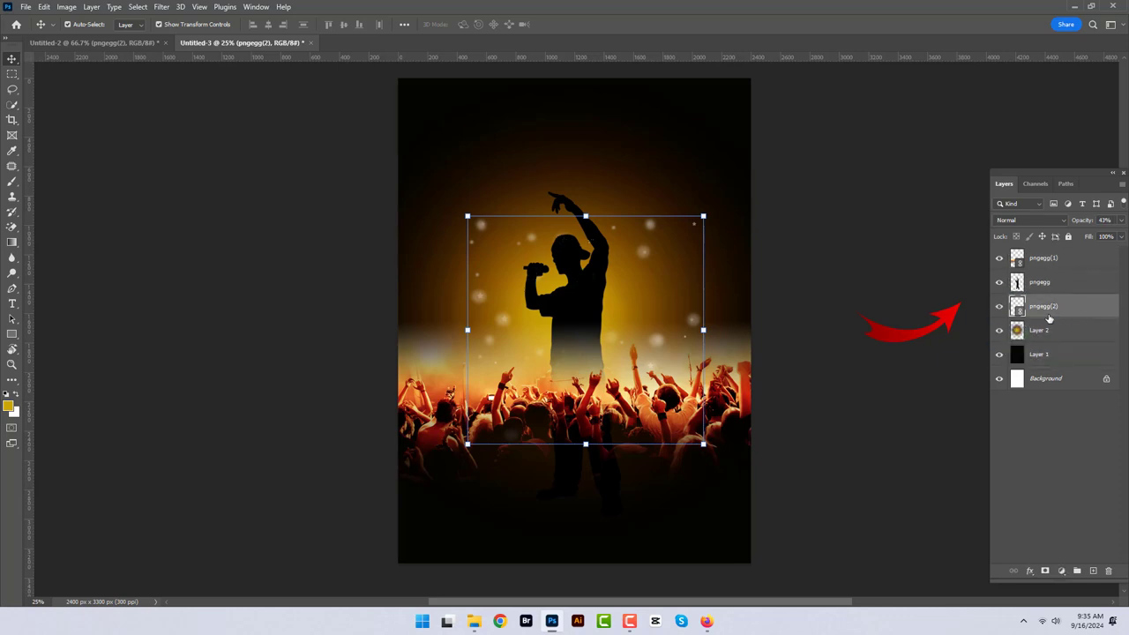
left_click(854, 291)
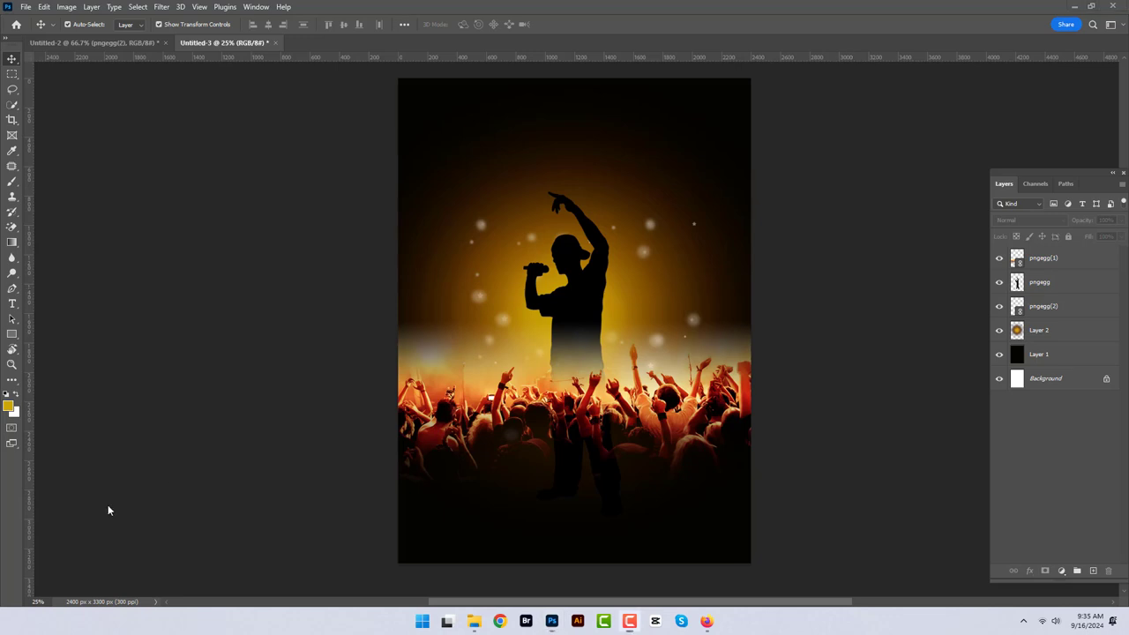
left_click(606, 437)
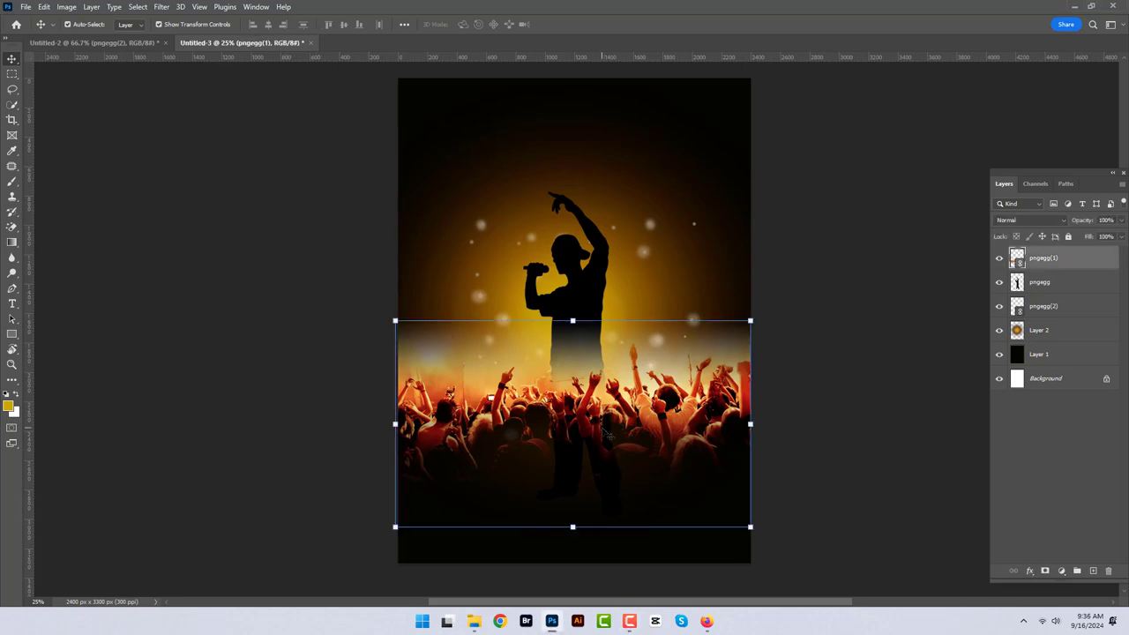
Mask the crowd layer pngegg(1), brushing out its hazy top edge at 59% opacity.
left_click(1046, 571)
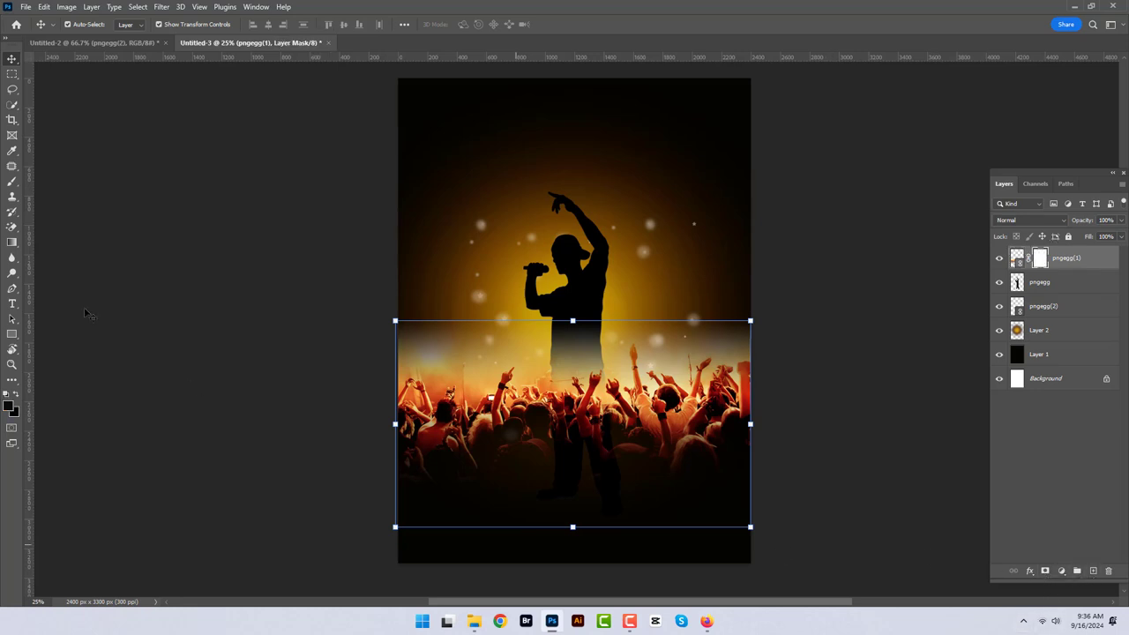
left_click(11, 182)
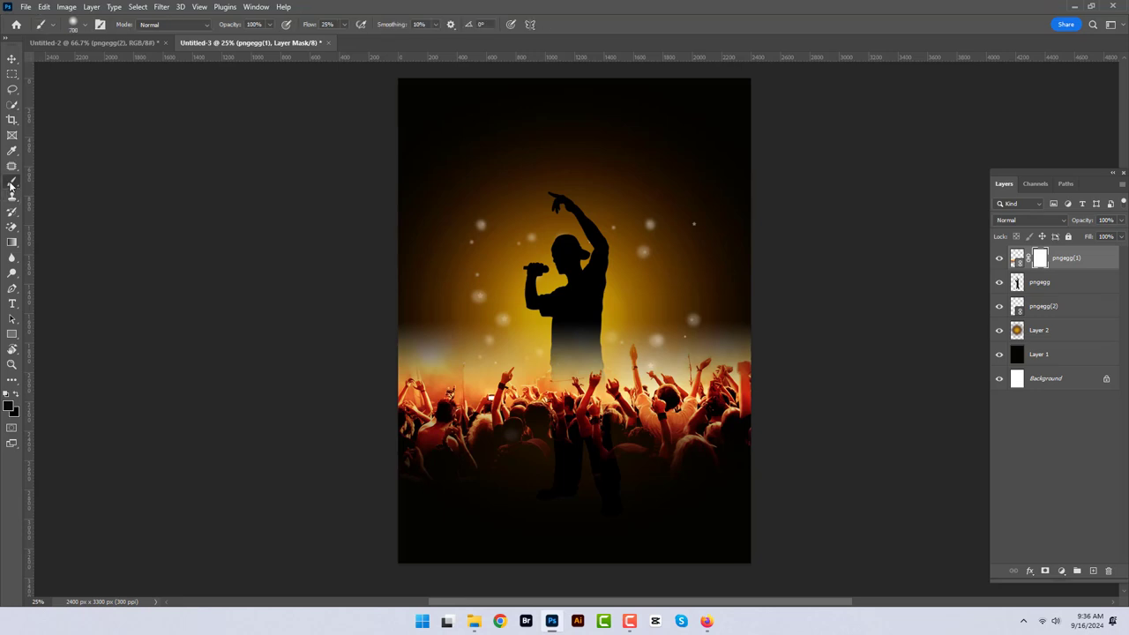
mouse_move(455, 366)
left_mouse_down()
mouse_move(433, 332)
mouse_move(391, 401)
mouse_move(386, 373)
mouse_move(436, 322)
mouse_move(486, 335)
left_mouse_up()
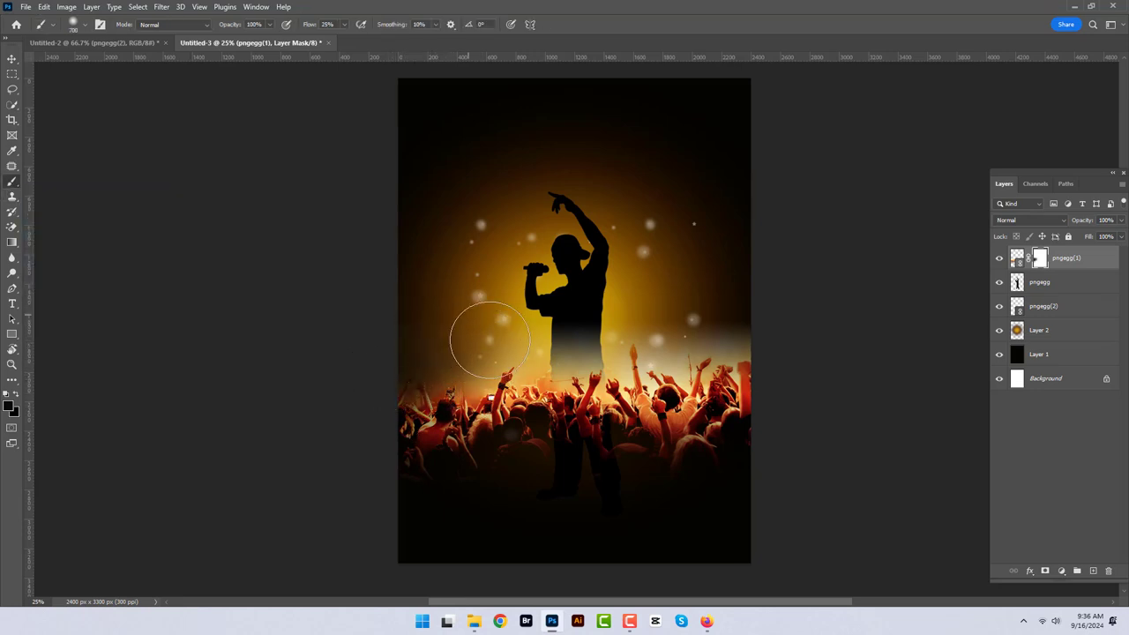
left_click(270, 24)
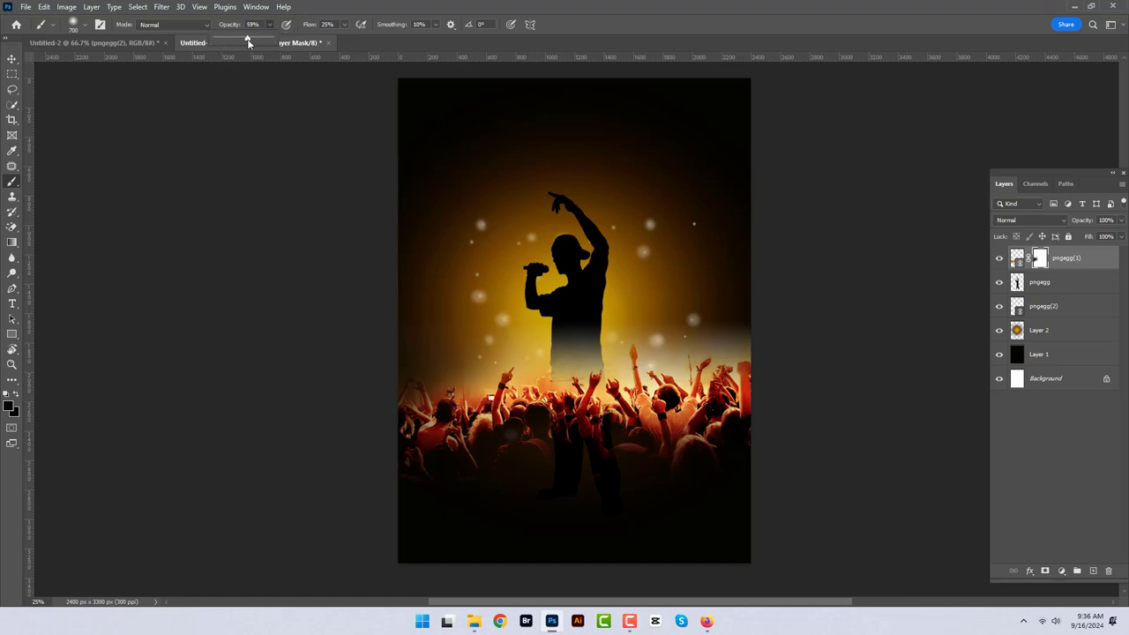
left_click(452, 357)
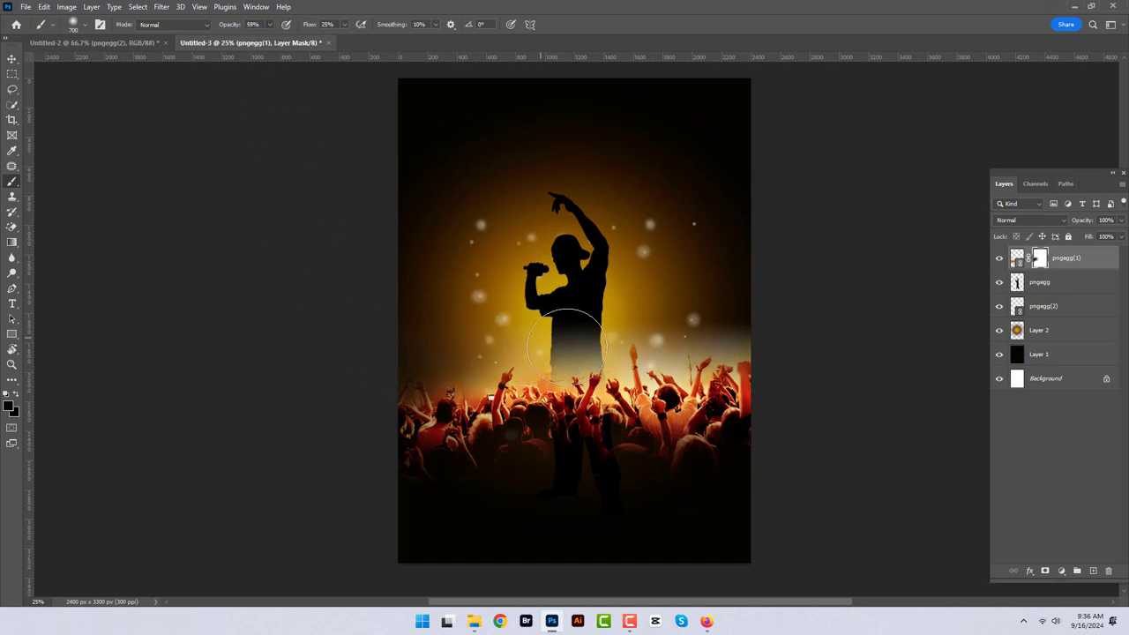
left_click_drag(566, 349, 718, 323)
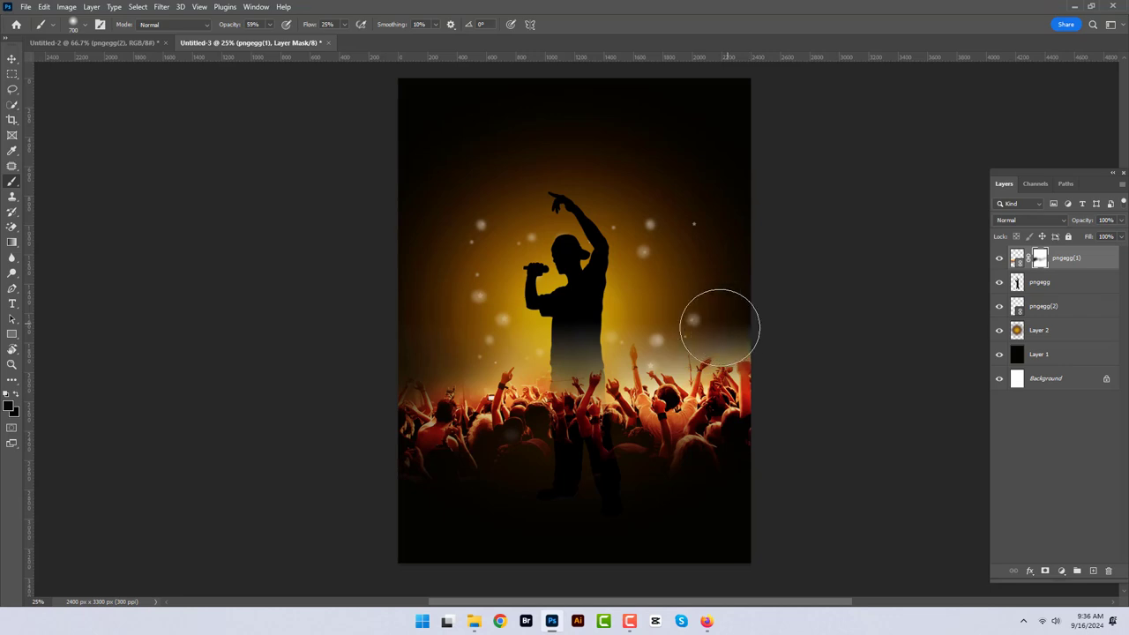
key("ctrl+z")
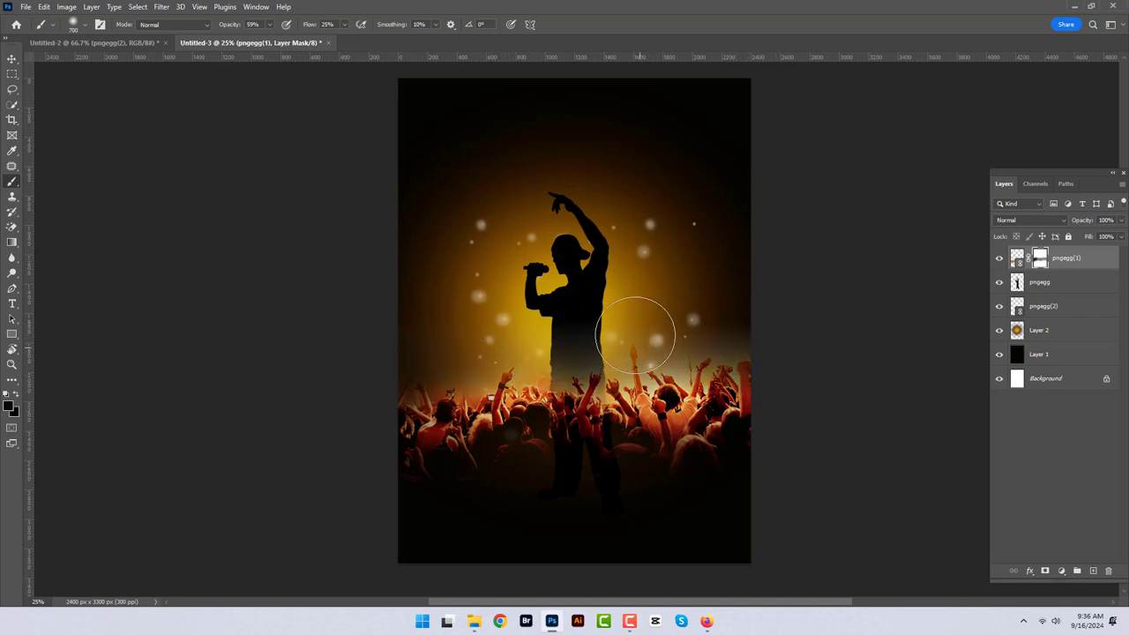
left_click_drag(572, 353, 757, 338)
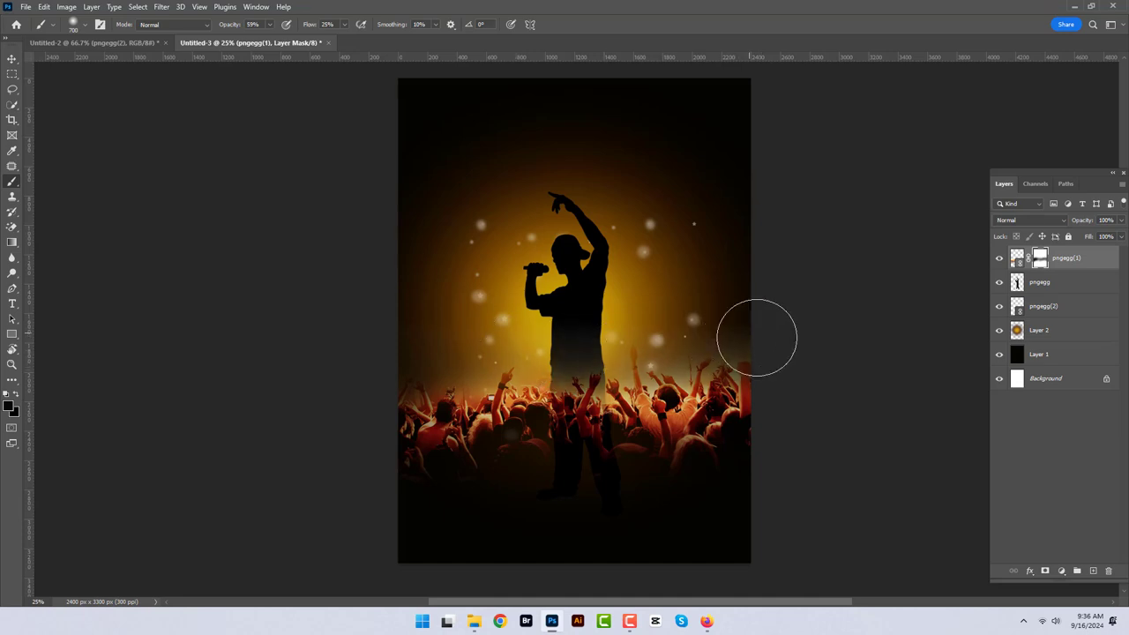
left_click(1060, 284)
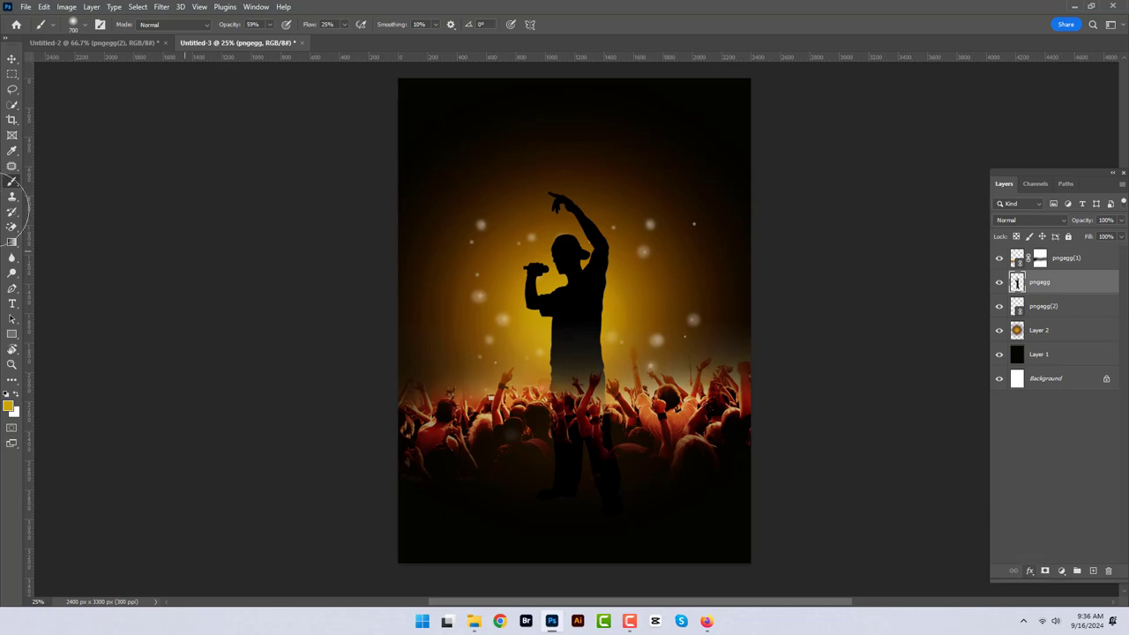
Lasso the singer onto a new Layer 3 and hide the original pngegg layer.
left_click(11, 58)
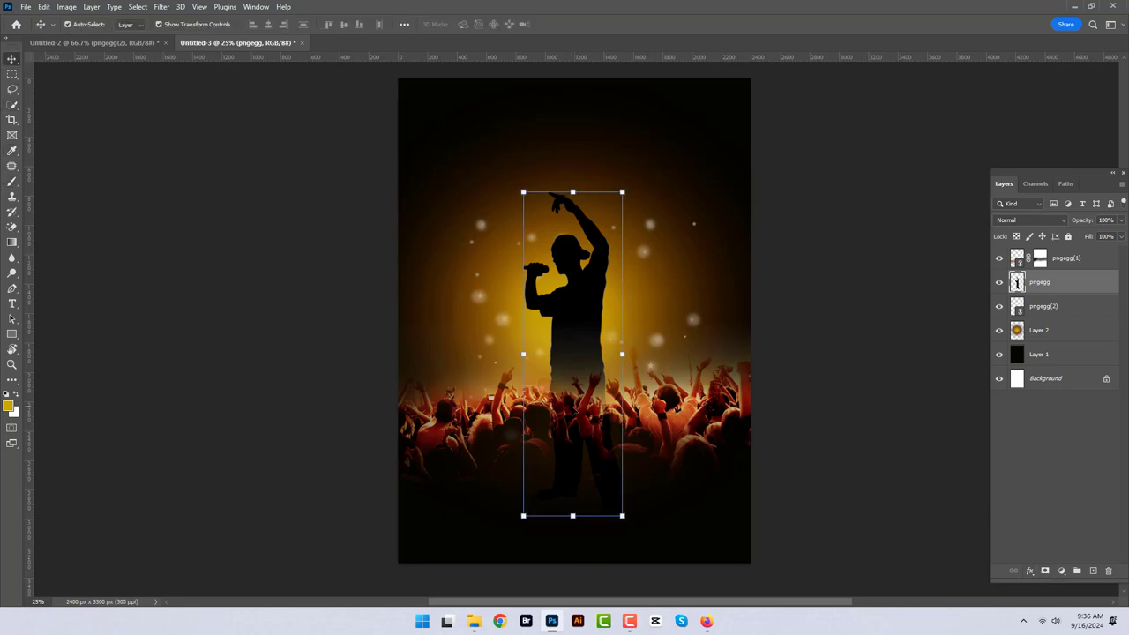
left_click(12, 89)
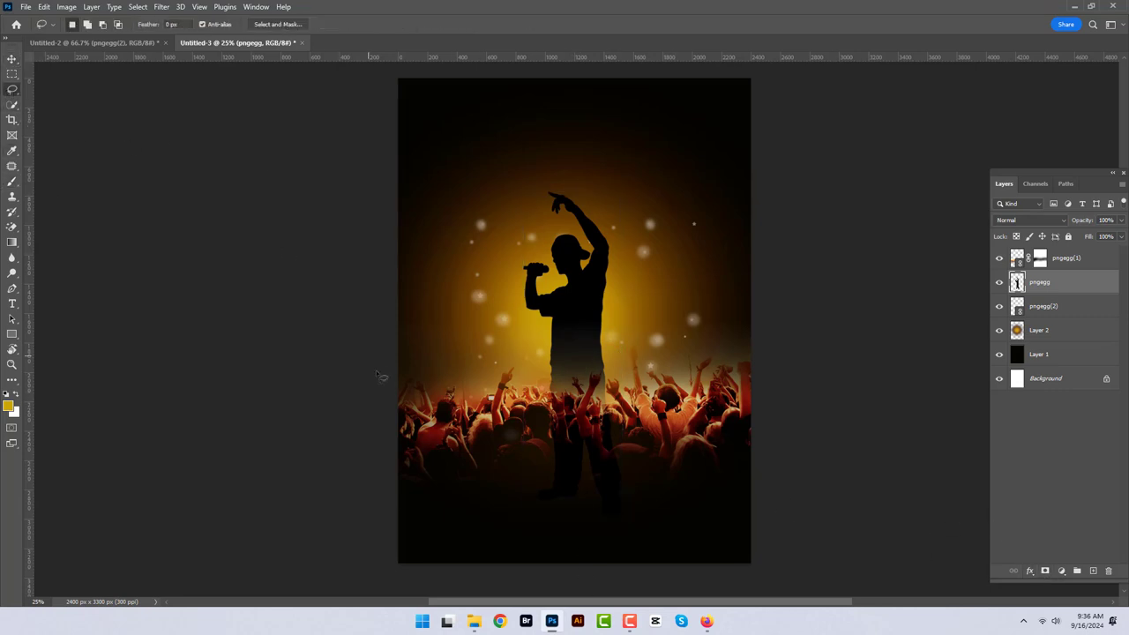
left_click_drag(535, 200, 634, 318)
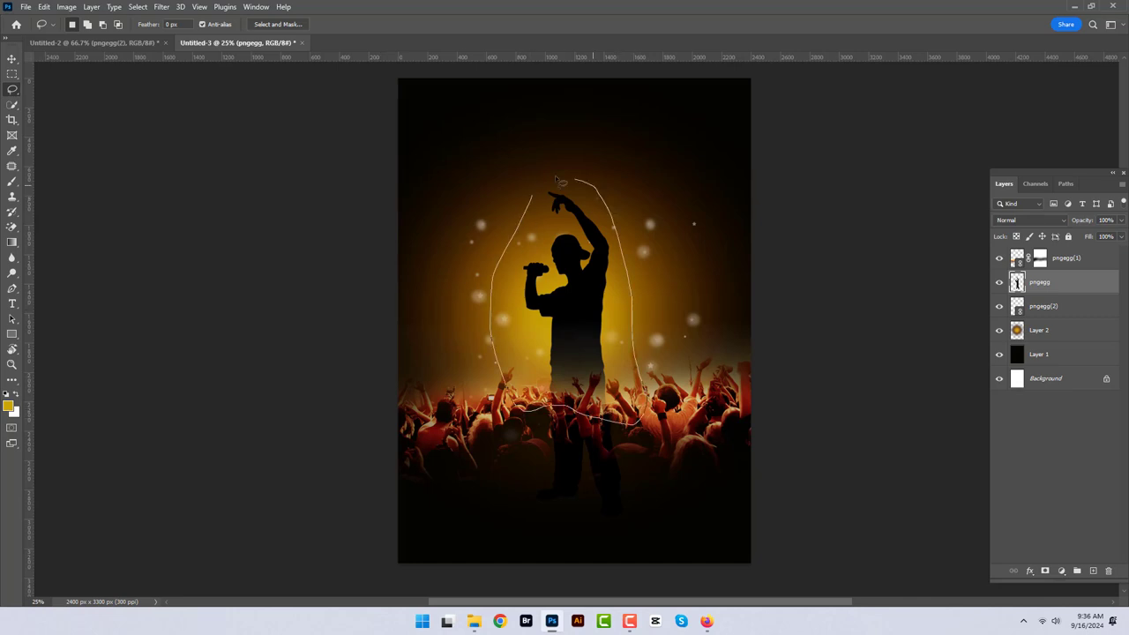
left_click_drag(634, 317, 535, 201)
key("ctrl+j")
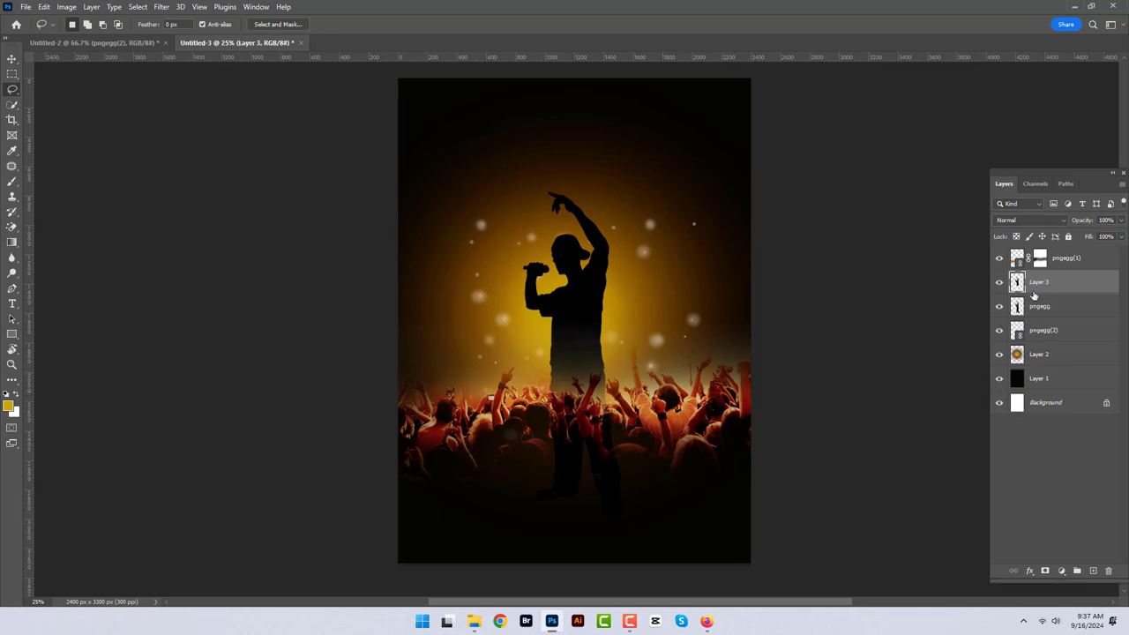
left_click(1000, 308)
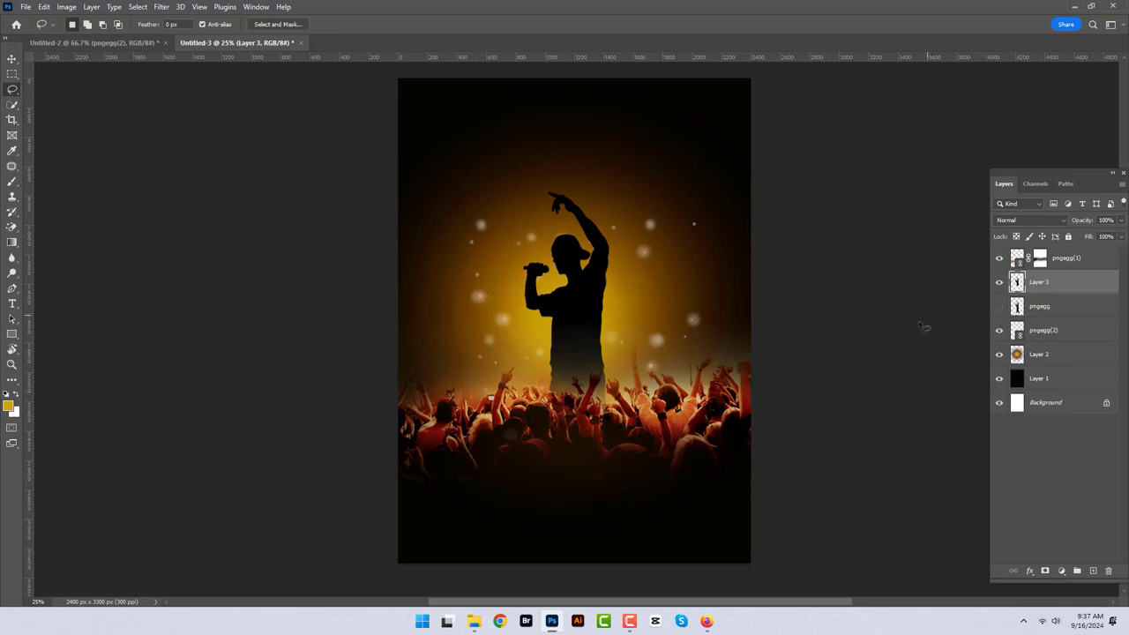
left_click(12, 59)
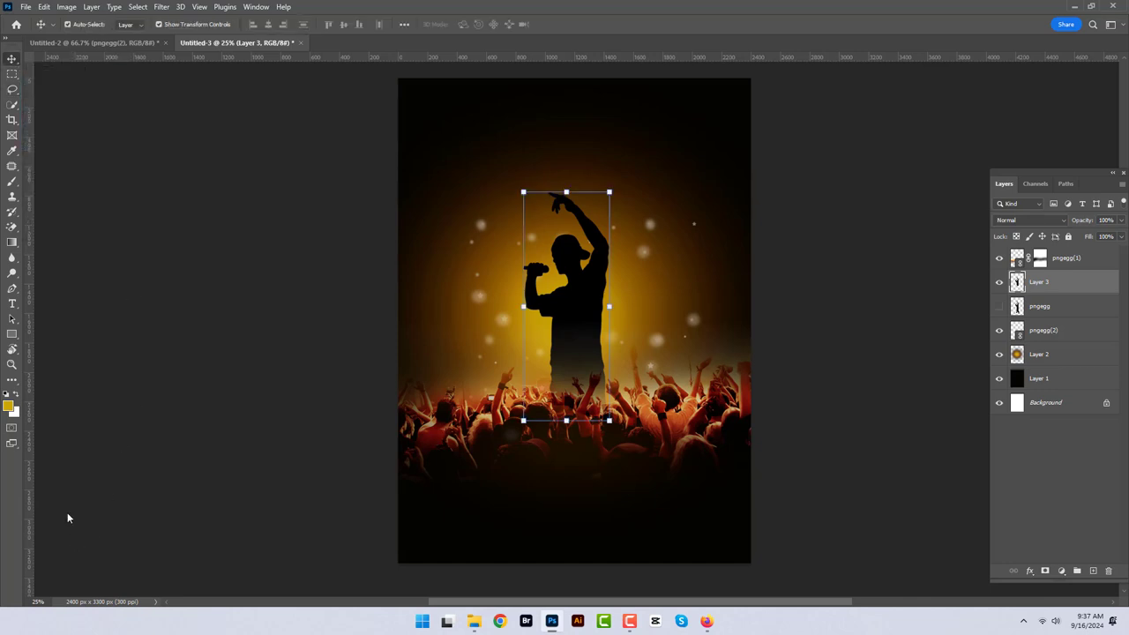
left_click(101, 511)
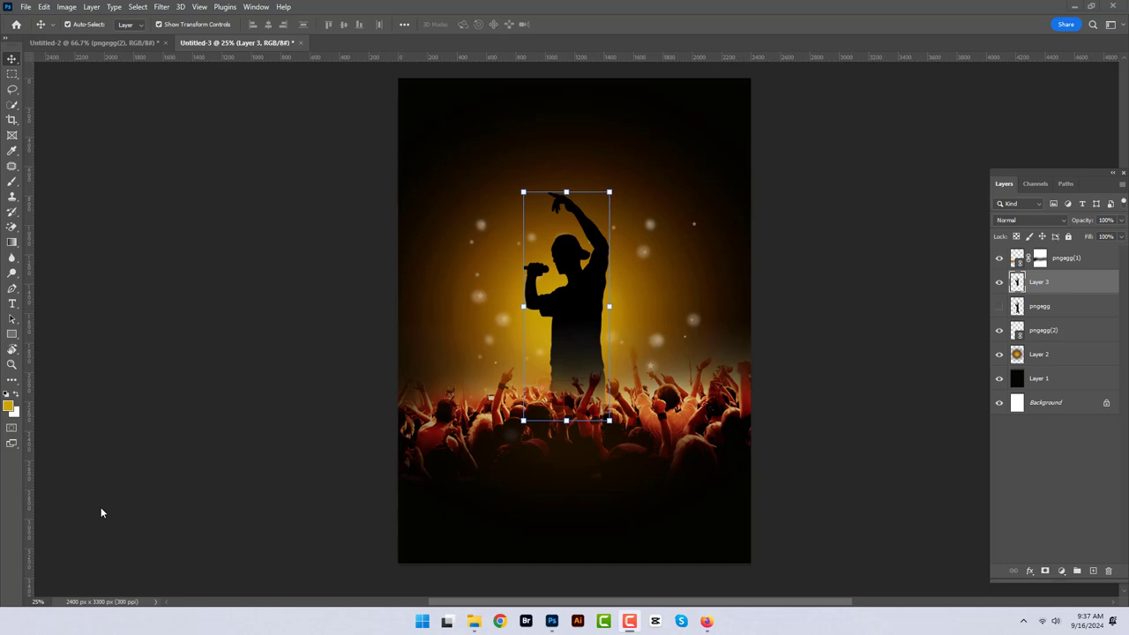
Type the date '16.09.2024' over the lower crowd.
left_click(484, 451)
left_click(12, 303)
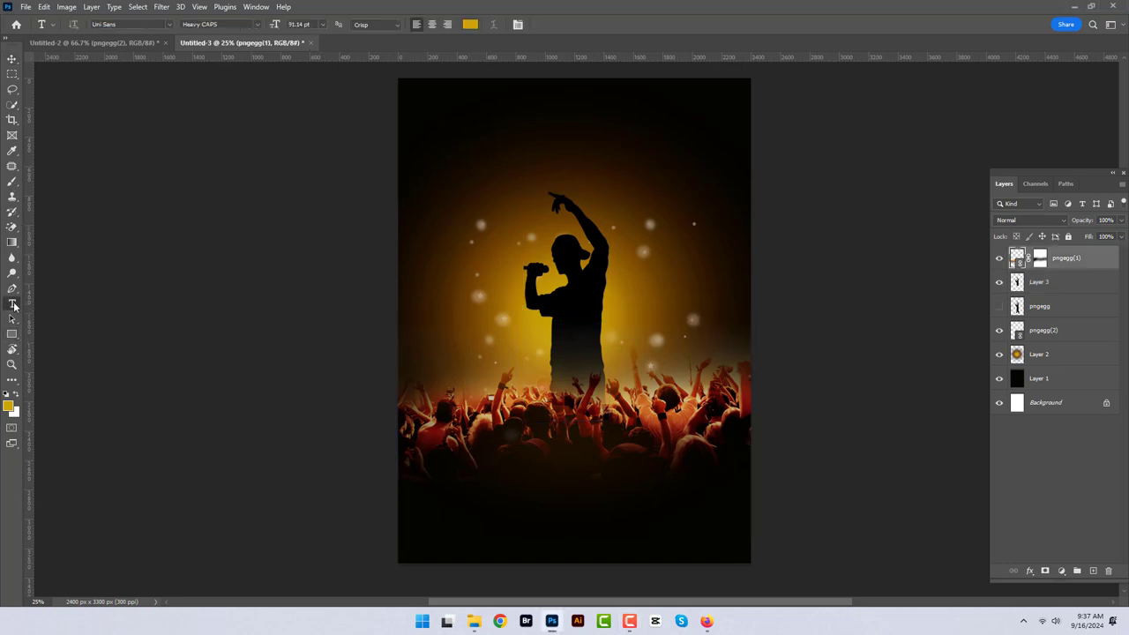
left_click(495, 446)
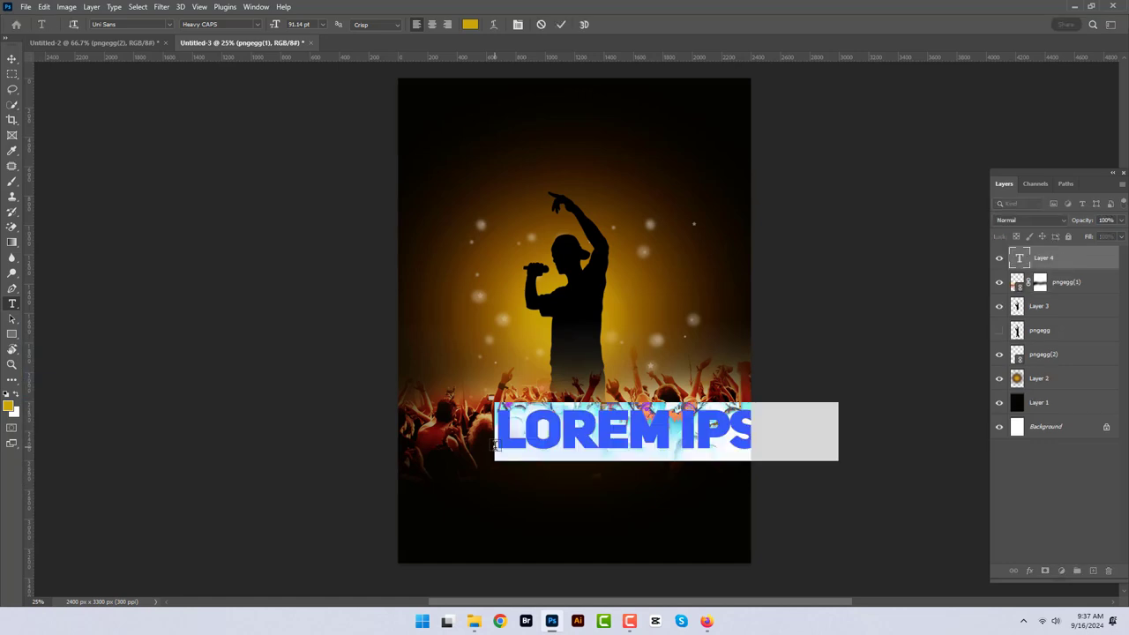
type("16")
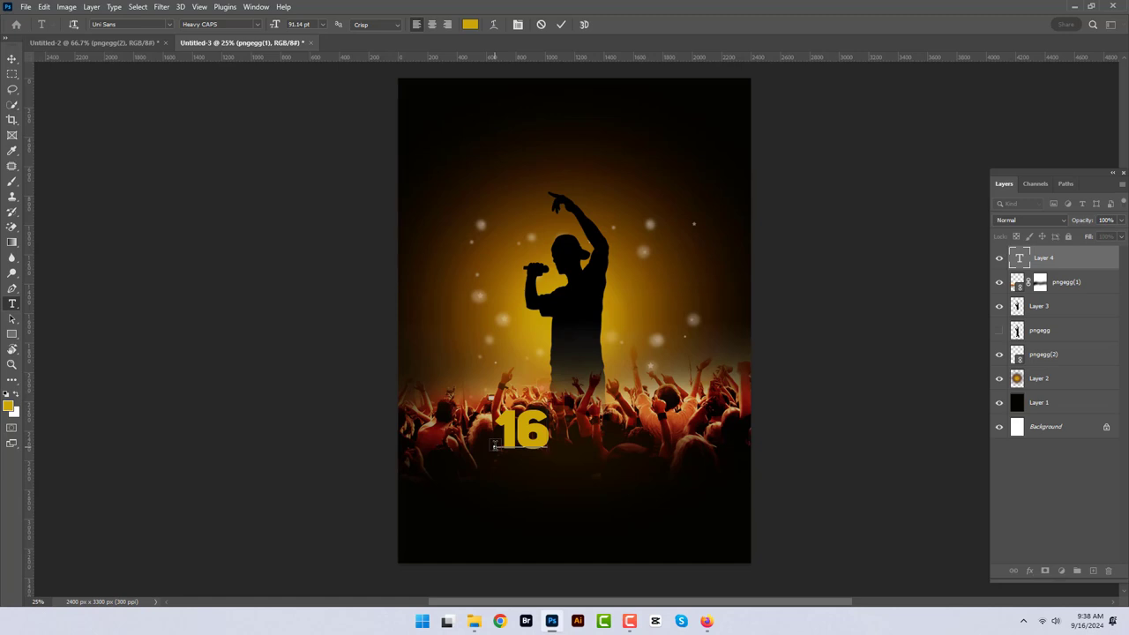
type(".0")
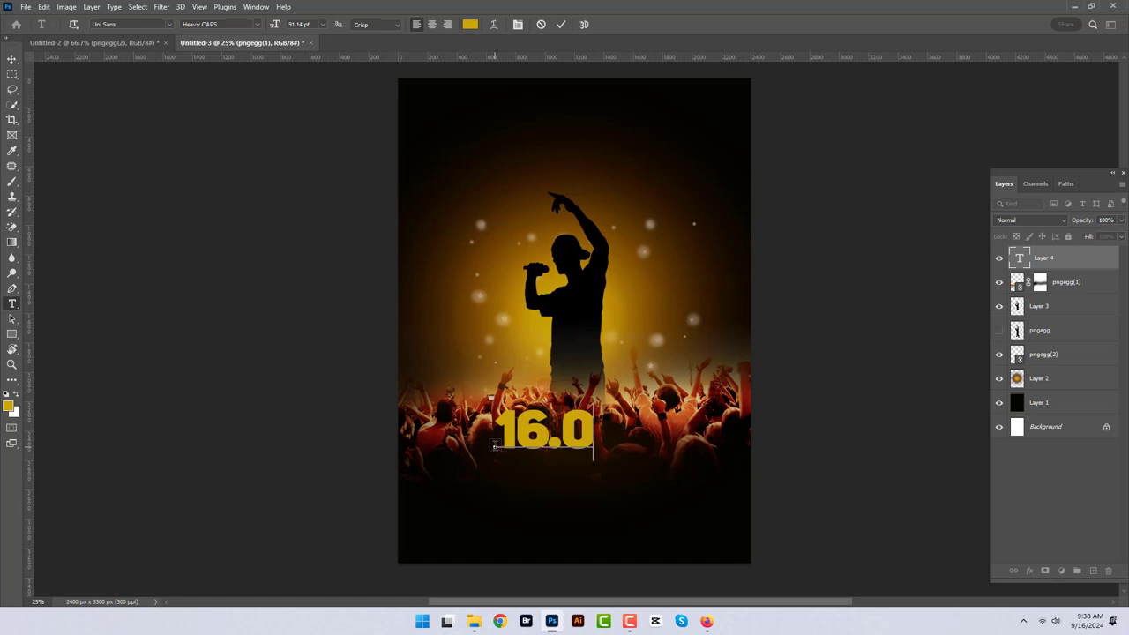
type("9")
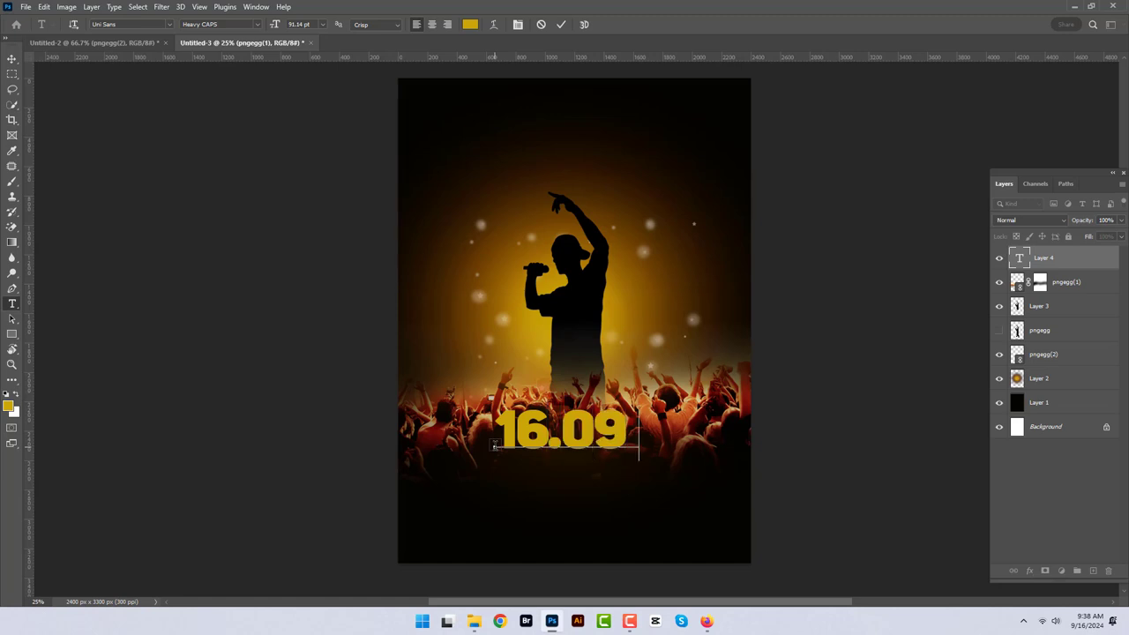
type(".2024")
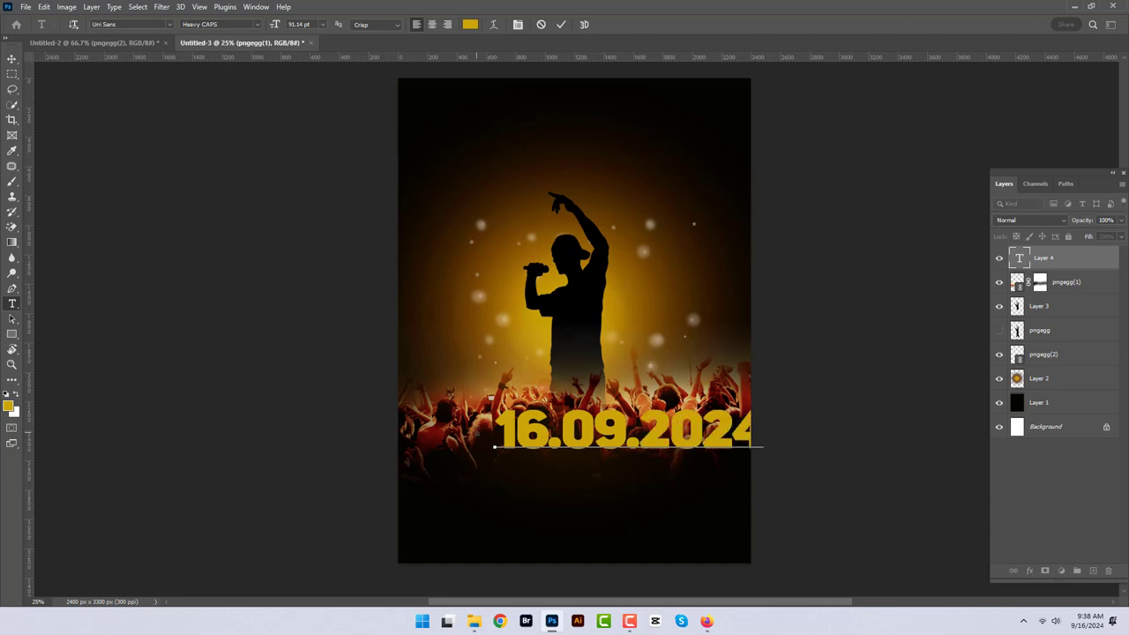
left_click(561, 24)
Scale the date text to about 42% and position it left of centre.
key("v")
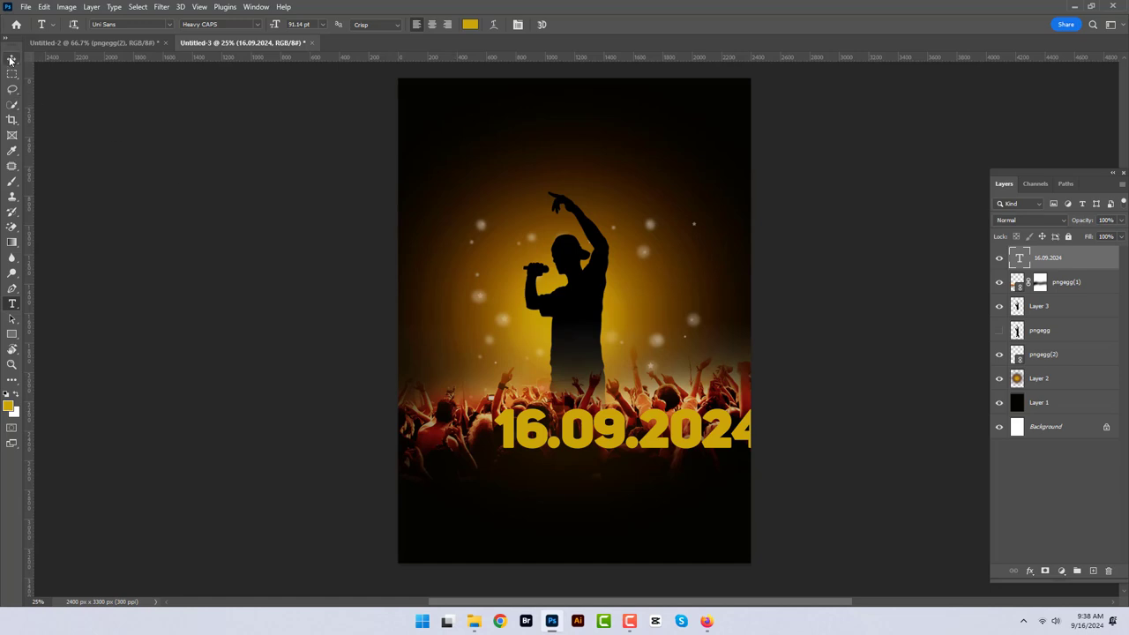
left_click_drag(494, 429, 598, 431)
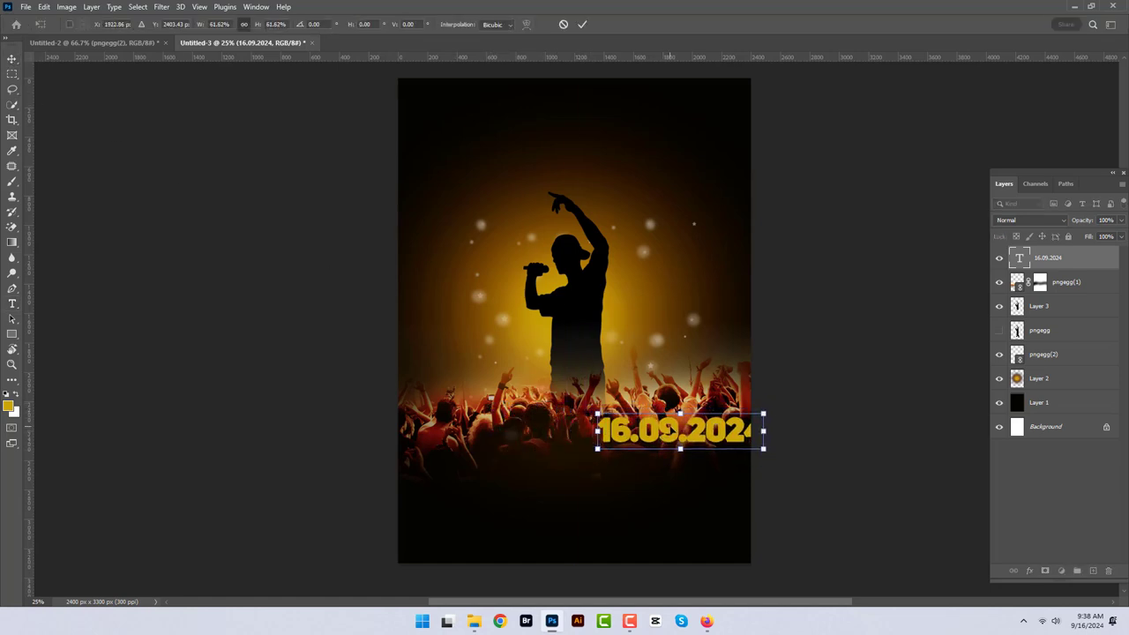
left_click_drag(672, 429, 481, 460)
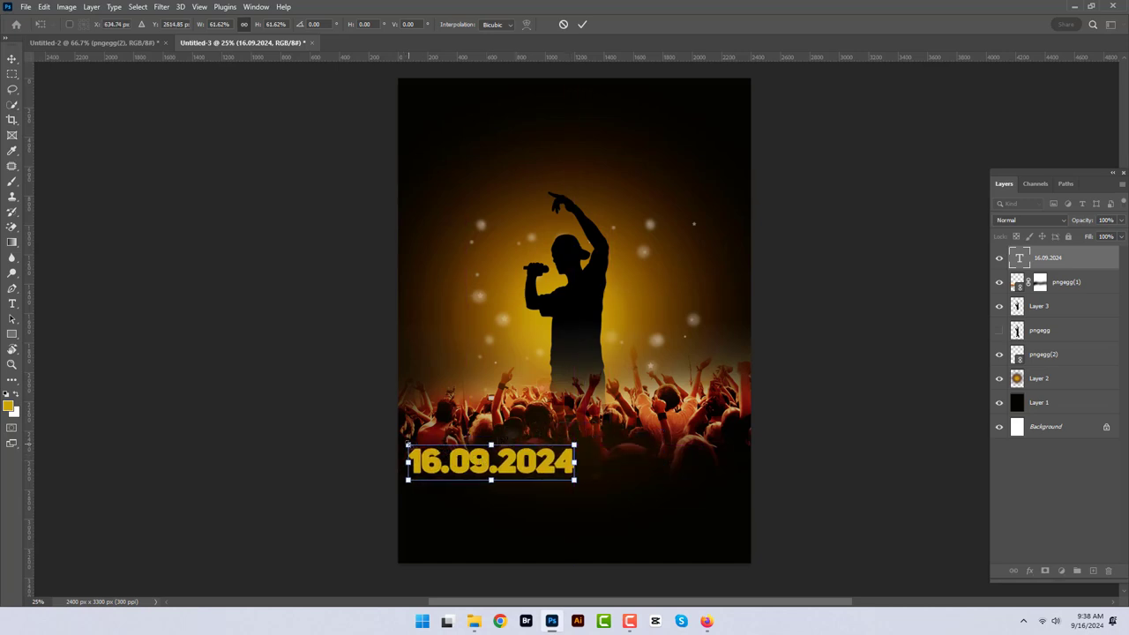
mouse_move(407, 446)
left_mouse_down()
mouse_move(468, 457)
mouse_move(458, 450)
left_mouse_up()
left_click_drag(518, 468, 516, 463)
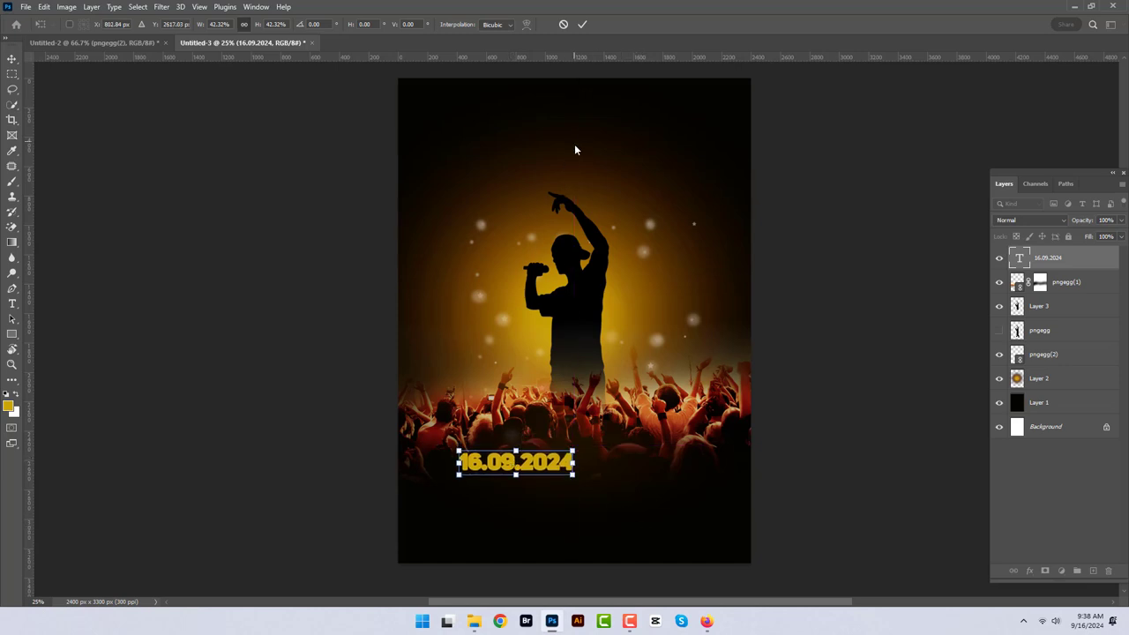
left_click(582, 26)
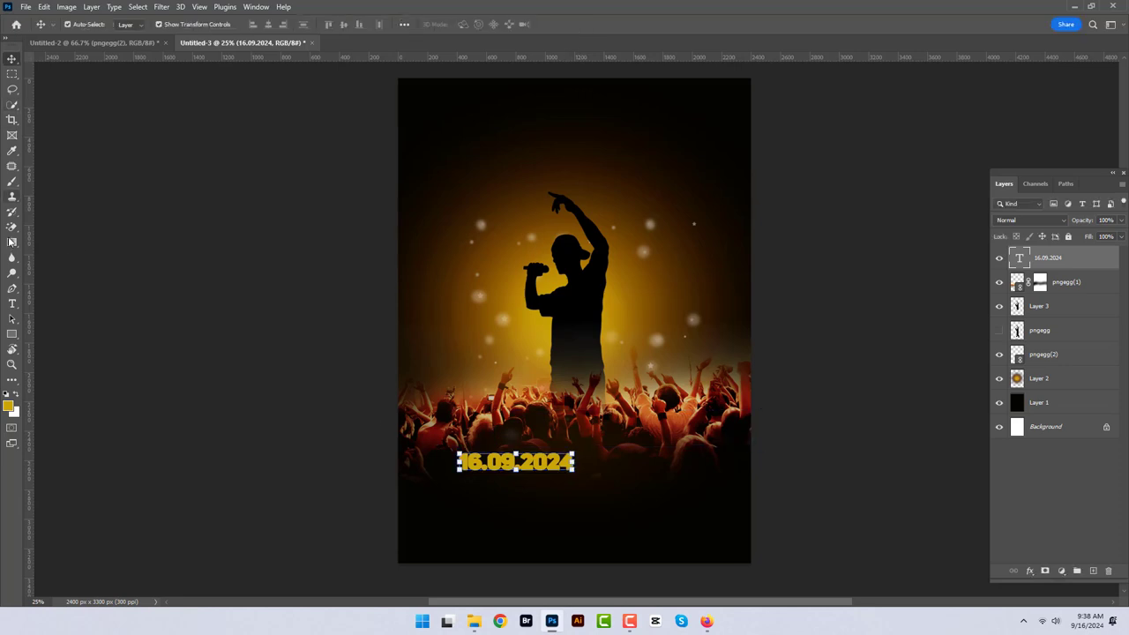
Discard the stray text layer and append ' | 10:00 PM' to the date line.
left_click(12, 304)
left_click(574, 463)
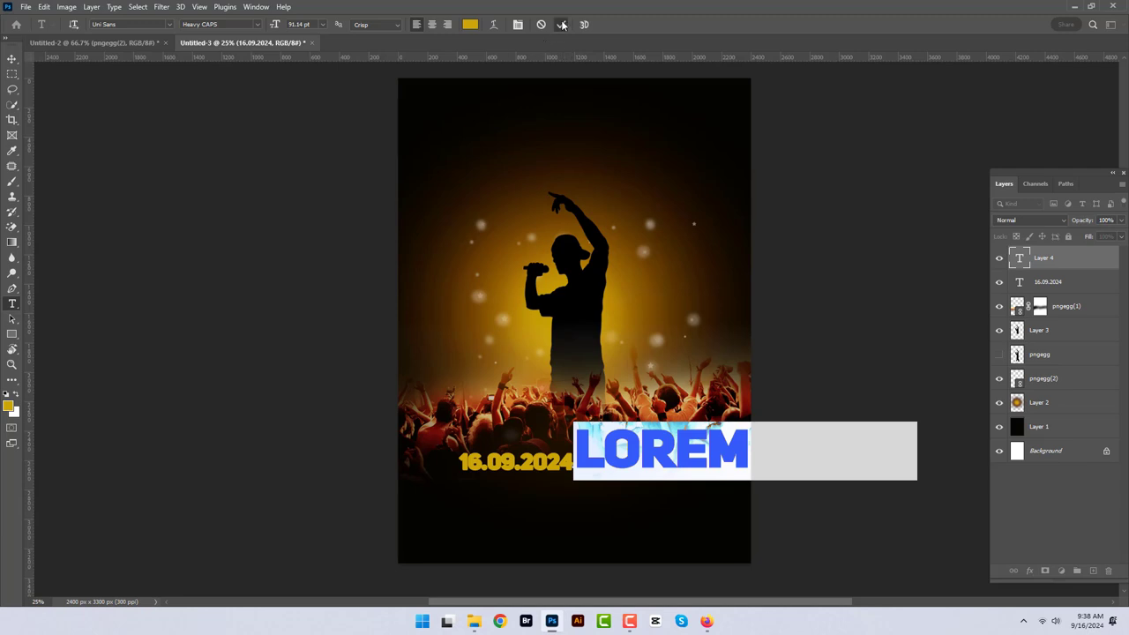
left_click(541, 24)
left_click(573, 464)
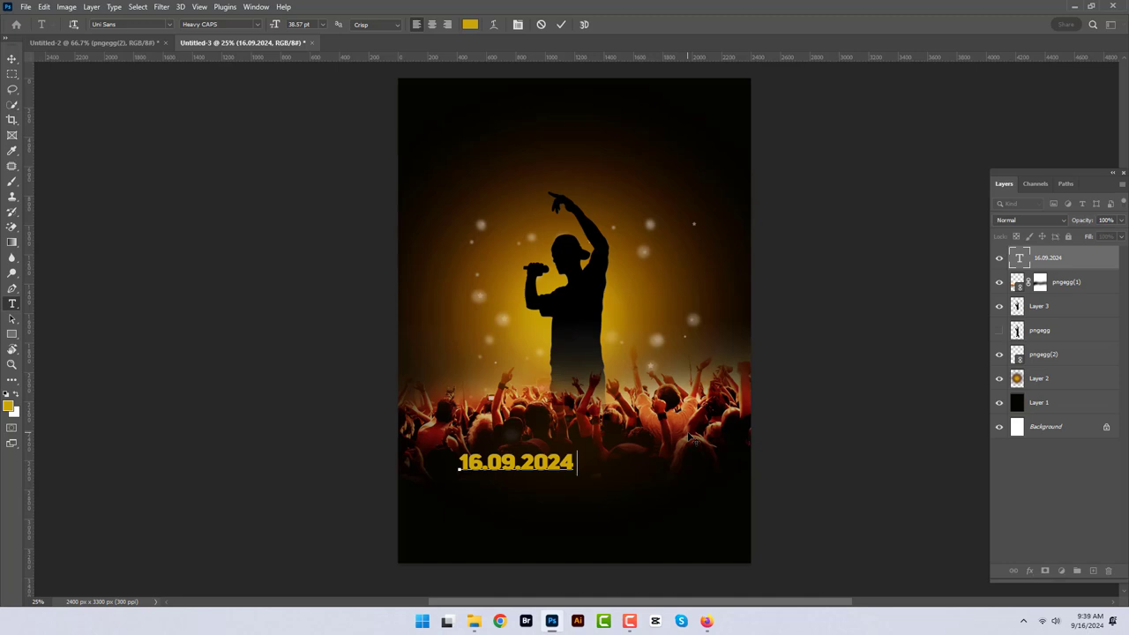
type(" |")
type(" 10:")
type("00")
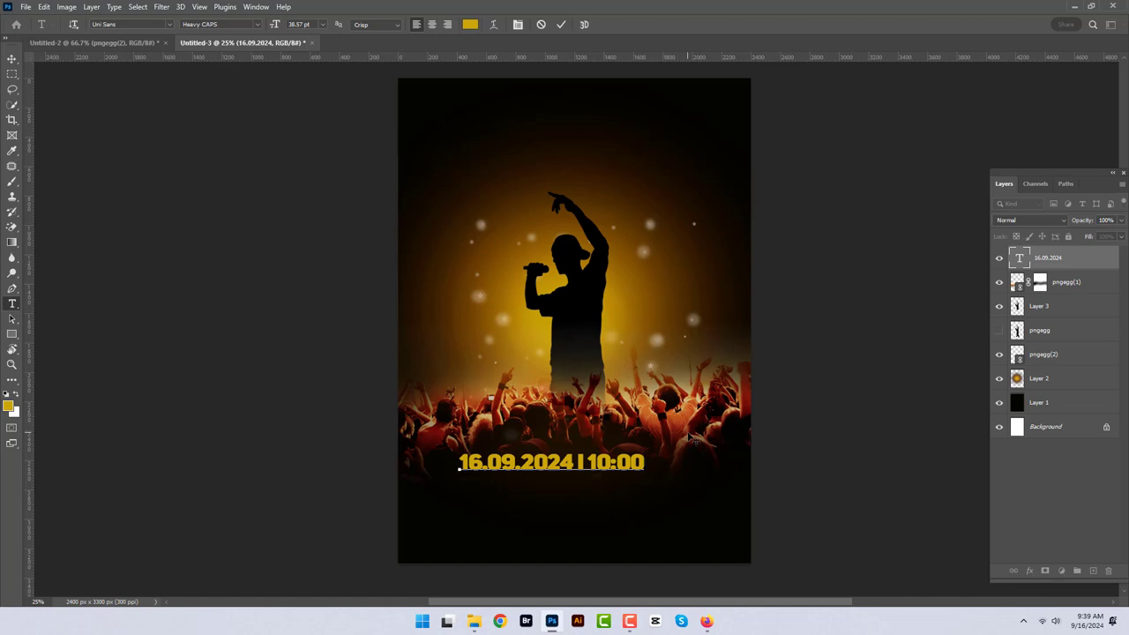
type(" PM")
left_click(562, 24)
Type 'MONDAY' and scale it to sit centred under the date line.
left_click(532, 500)
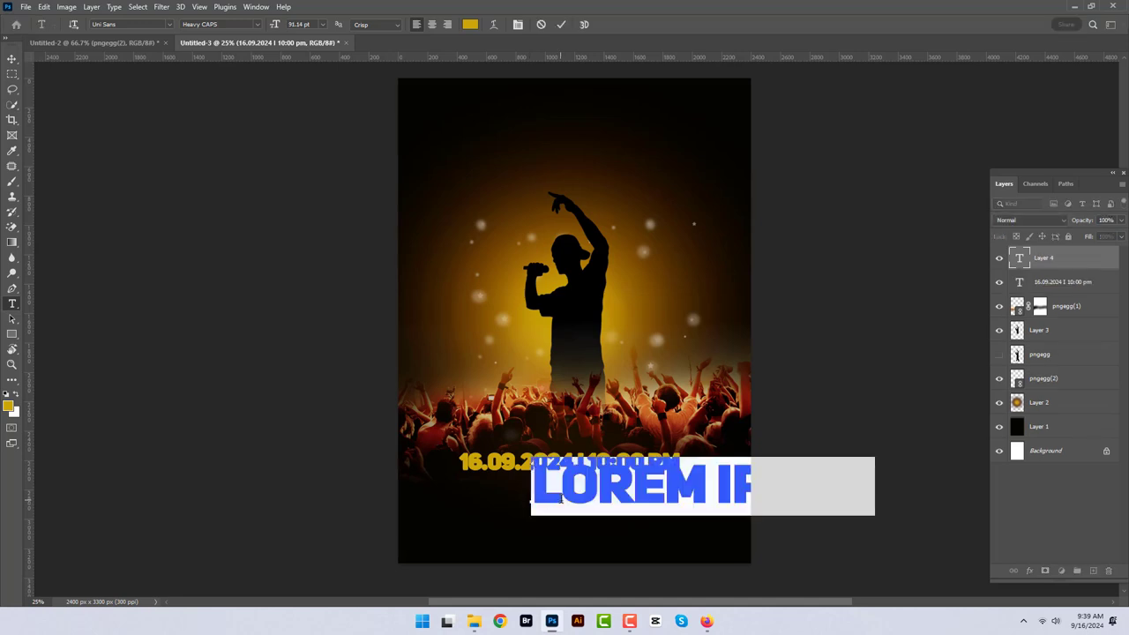
type("S")
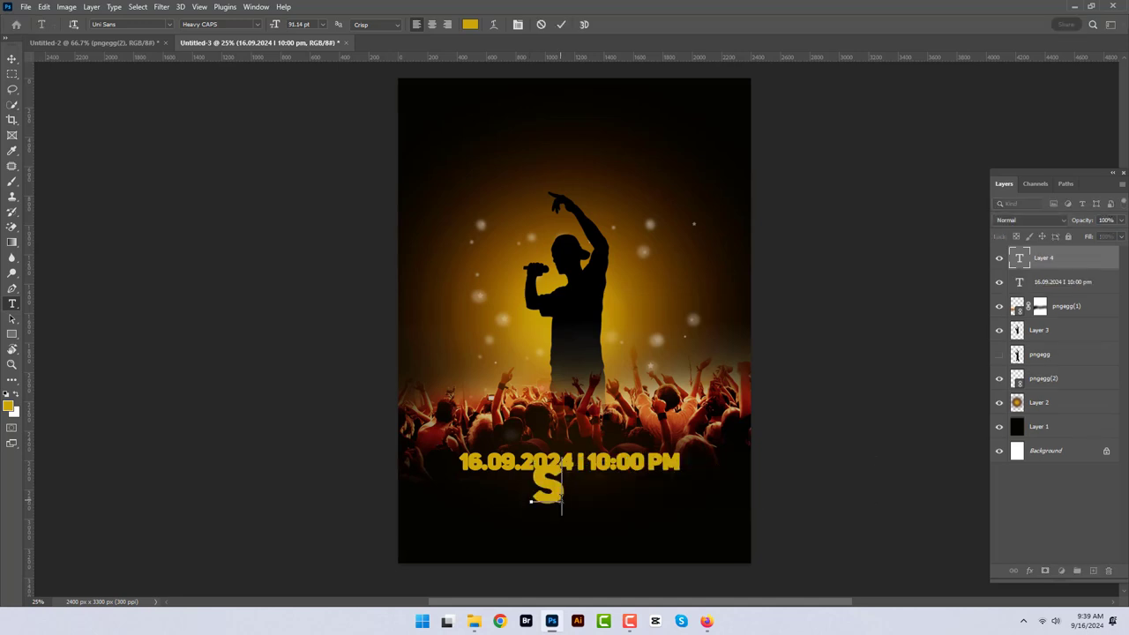
key("BackSpace")
type("M")
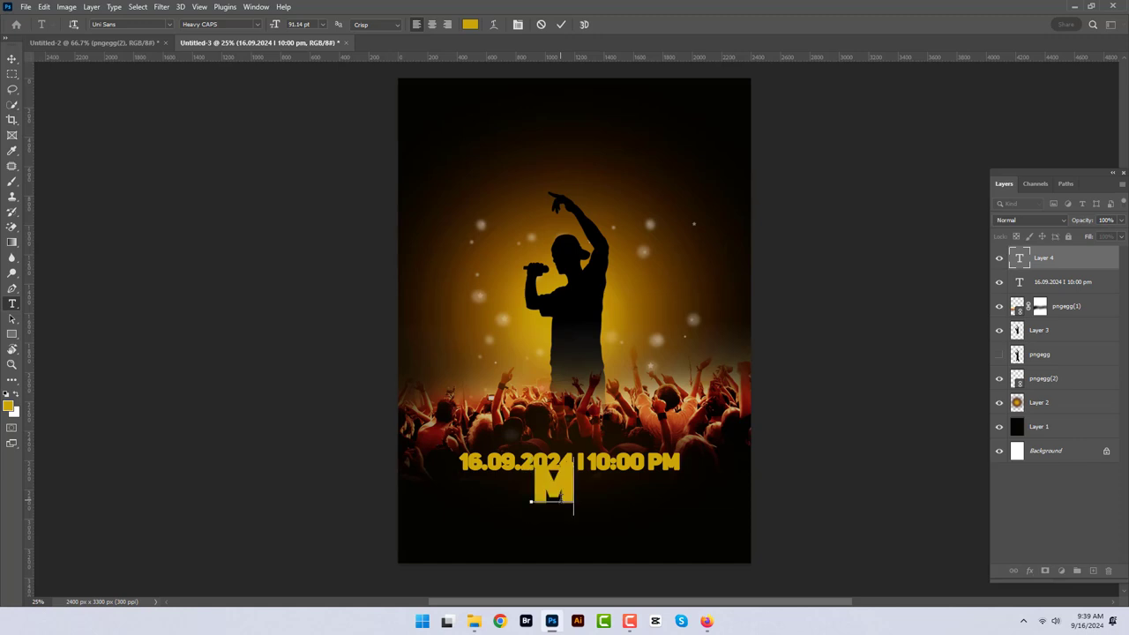
type("ONDAY")
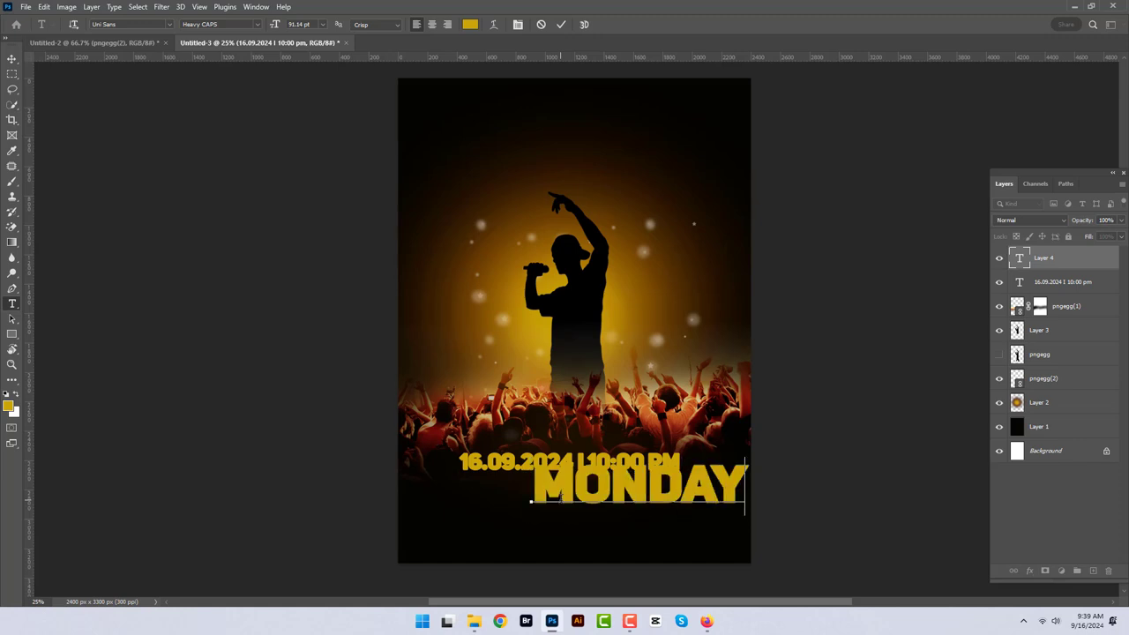
left_click(561, 24)
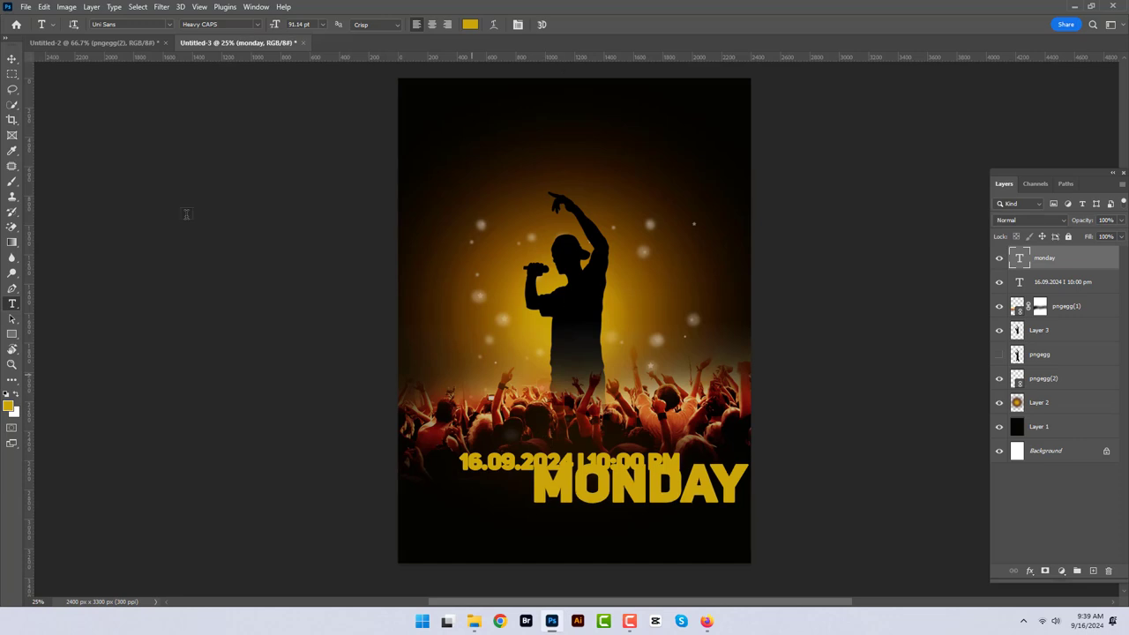
key("v")
mouse_move(531, 466)
left_mouse_down()
mouse_move(565, 479)
mouse_move(474, 485)
mouse_move(560, 491)
left_mouse_up()
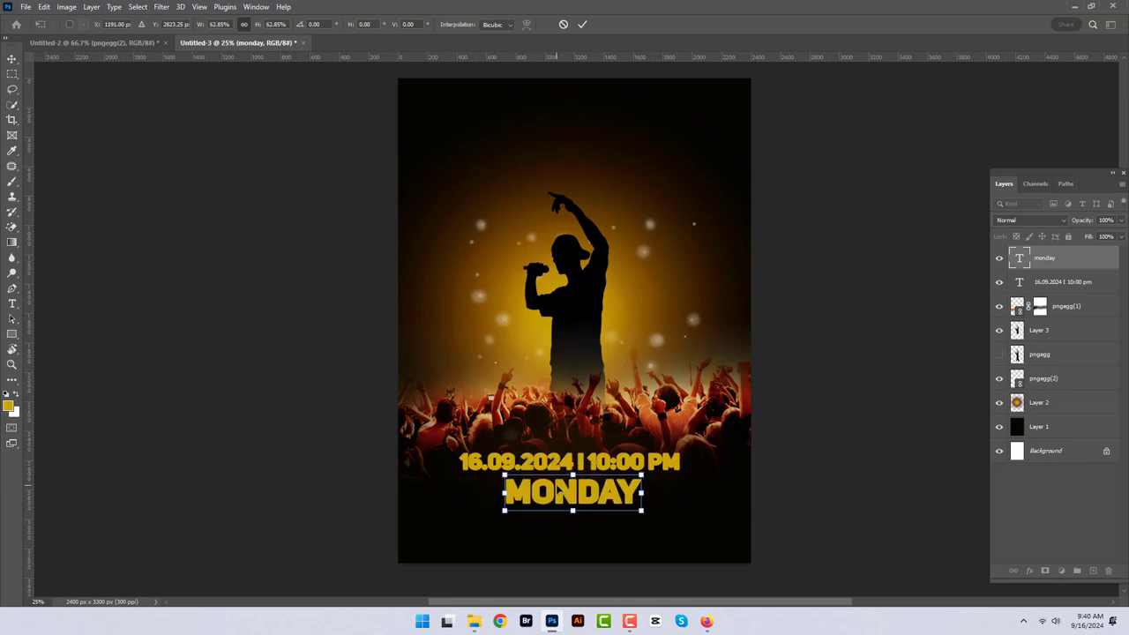
left_click(582, 24)
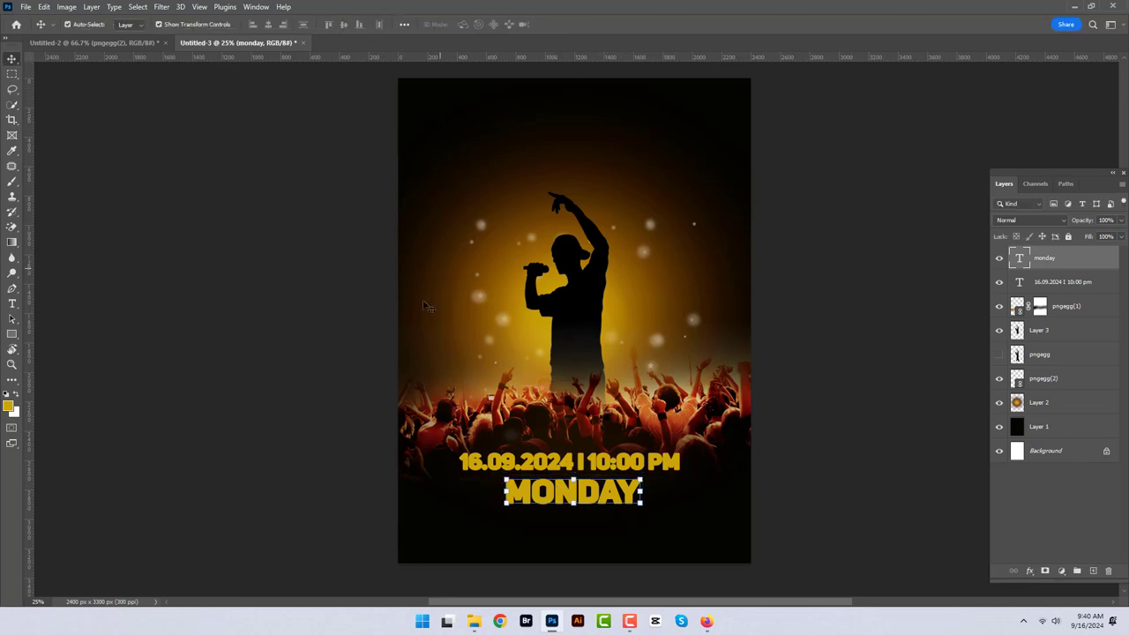
Fill the MONDAY text with red.
left_click(8, 407)
left_click(564, 407)
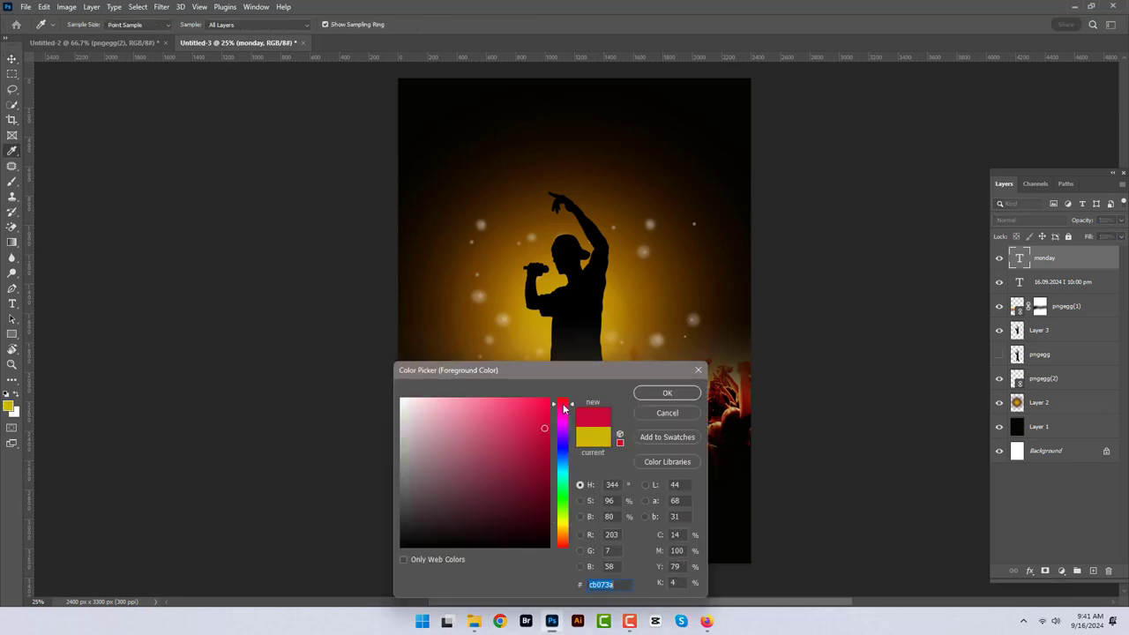
left_click(674, 396)
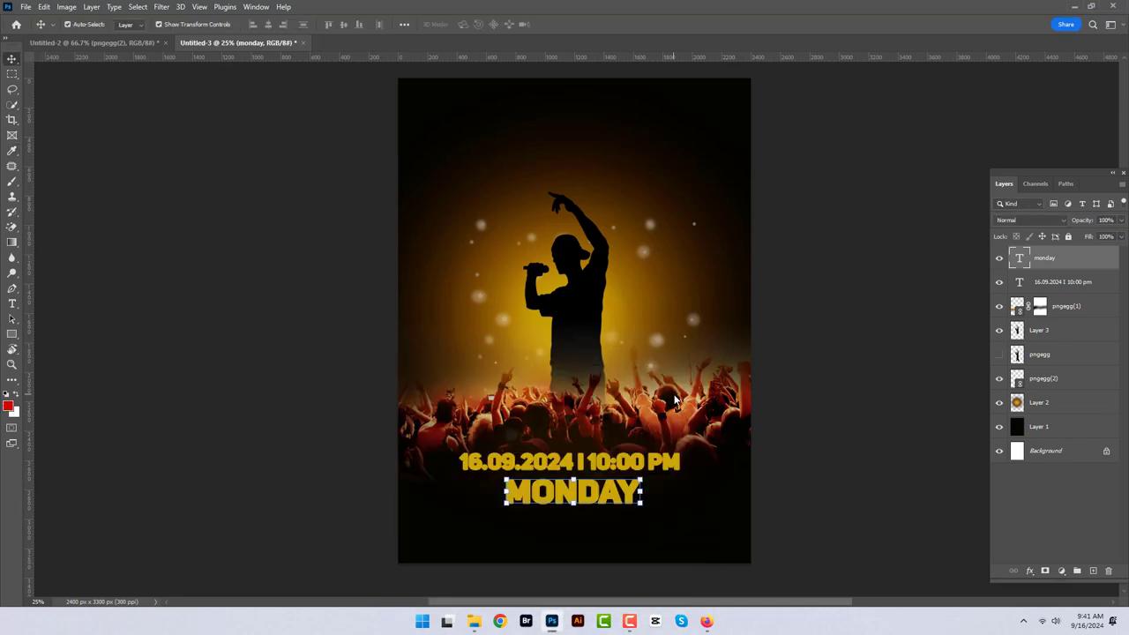
key("alt+BackSpace")
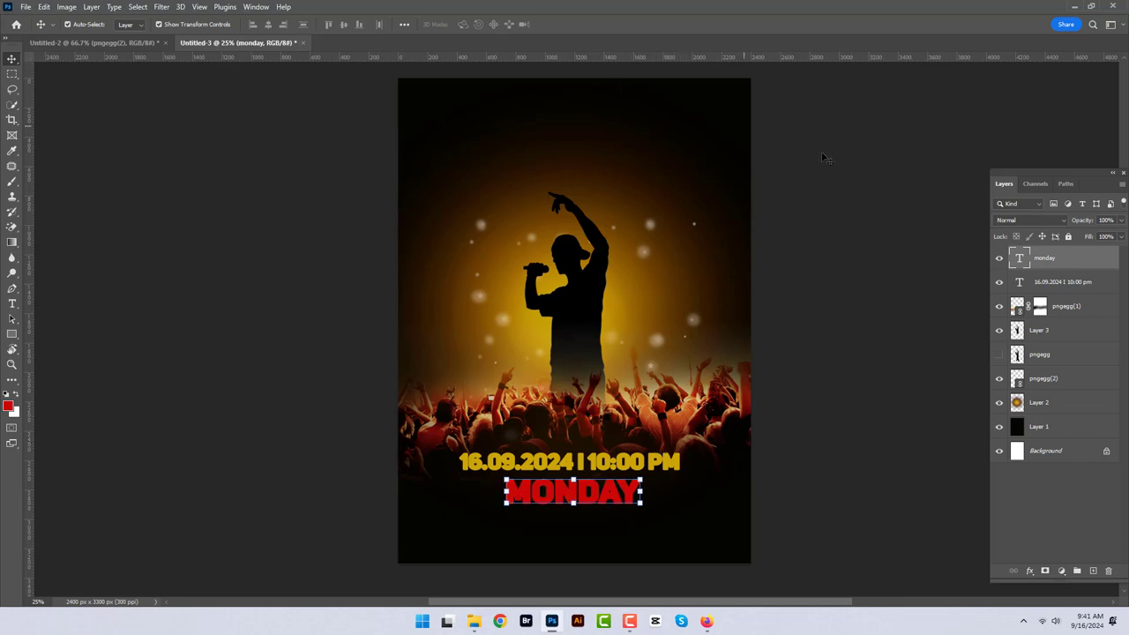
left_click(823, 157)
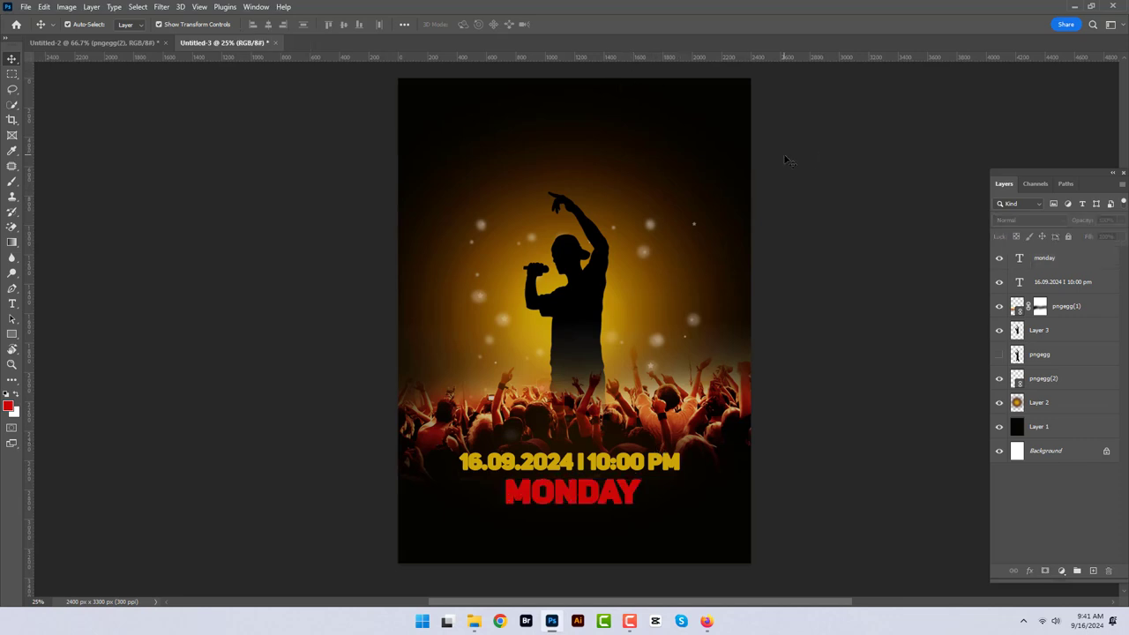
Type the MUSIC headline near the top of the poster.
left_click(13, 303)
left_click(467, 150)
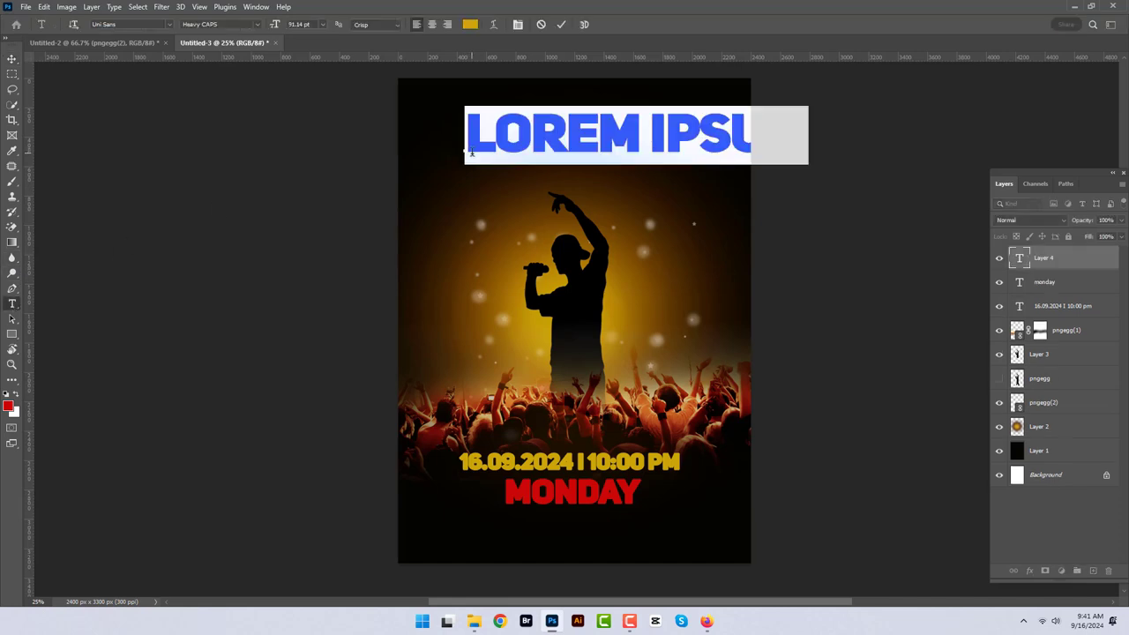
type("M")
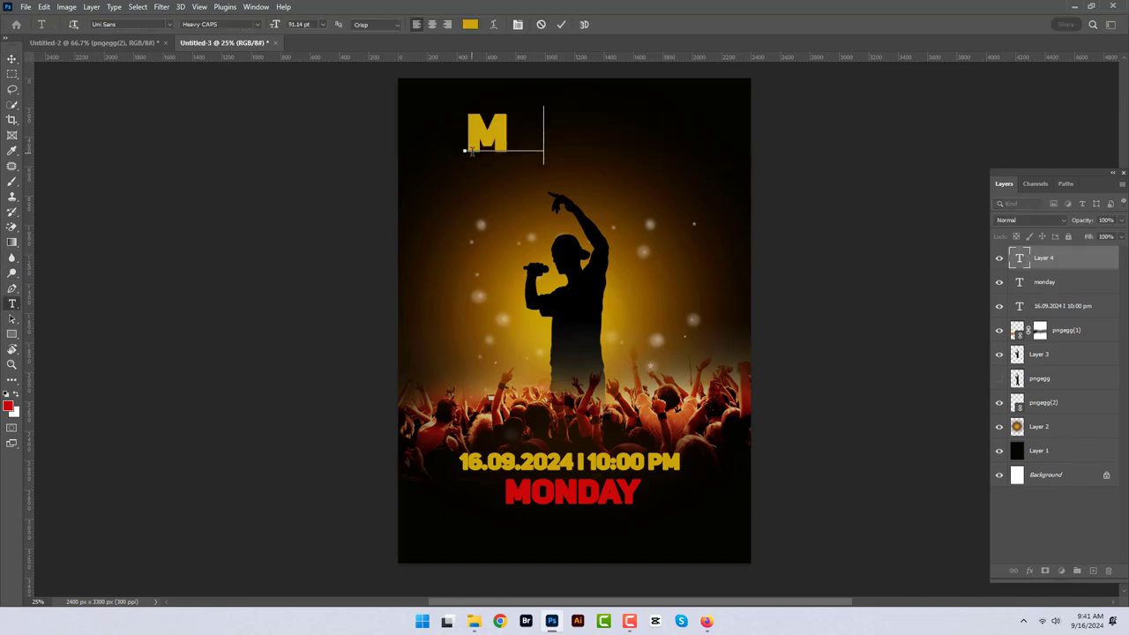
type("USIC")
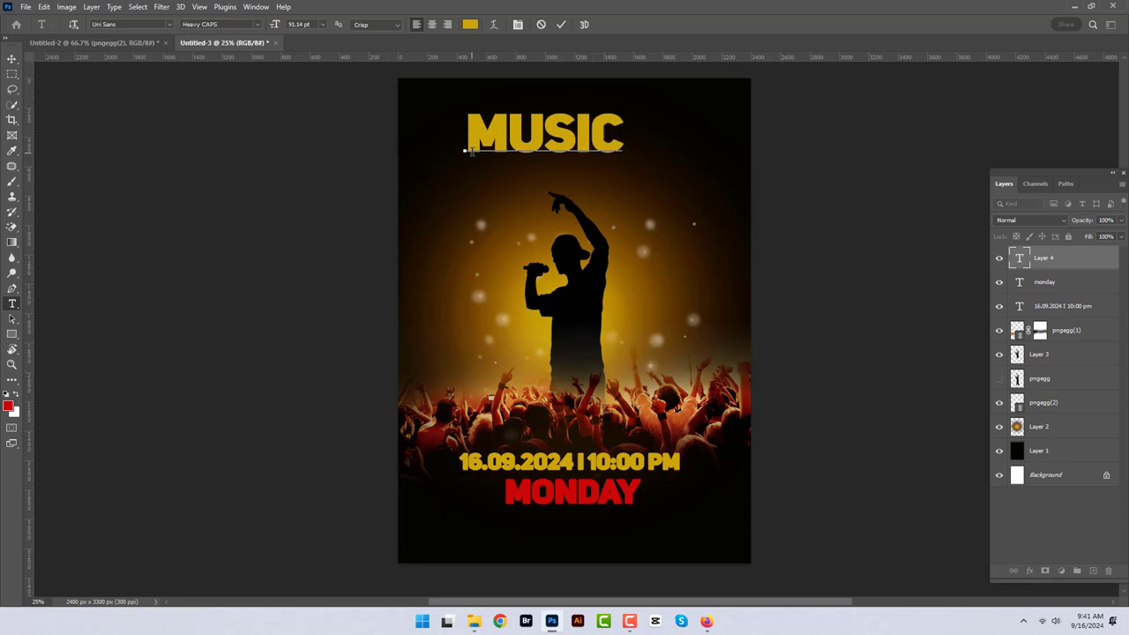
left_click(561, 24)
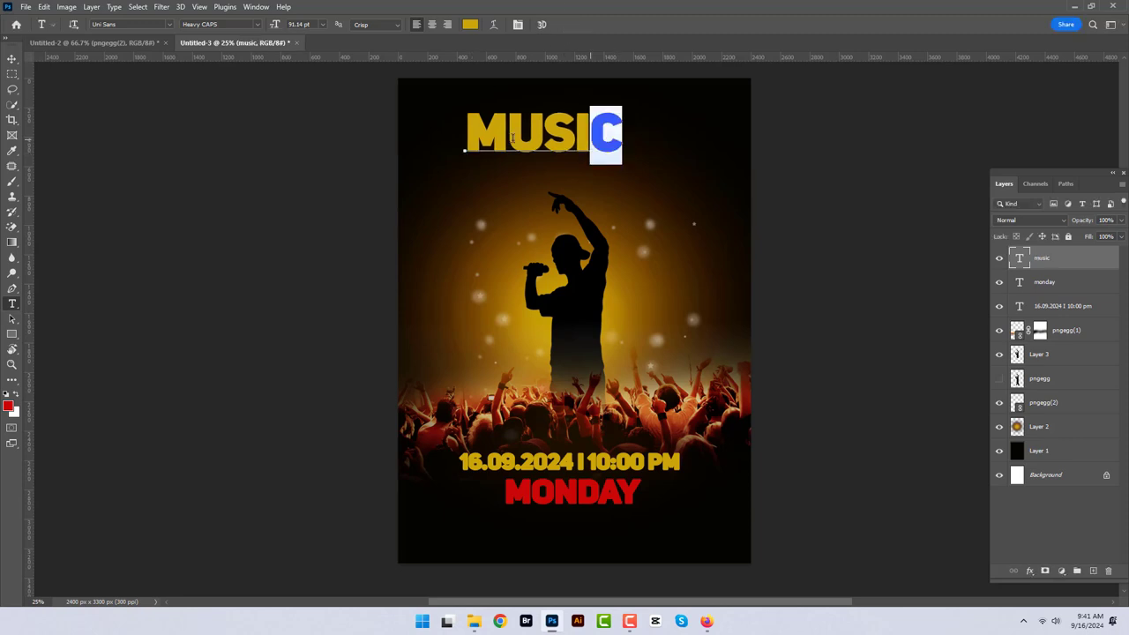
Recolour the MUSIC text bright blue #0378fc.
left_click_drag(616, 135, 464, 140)
left_click(8, 408)
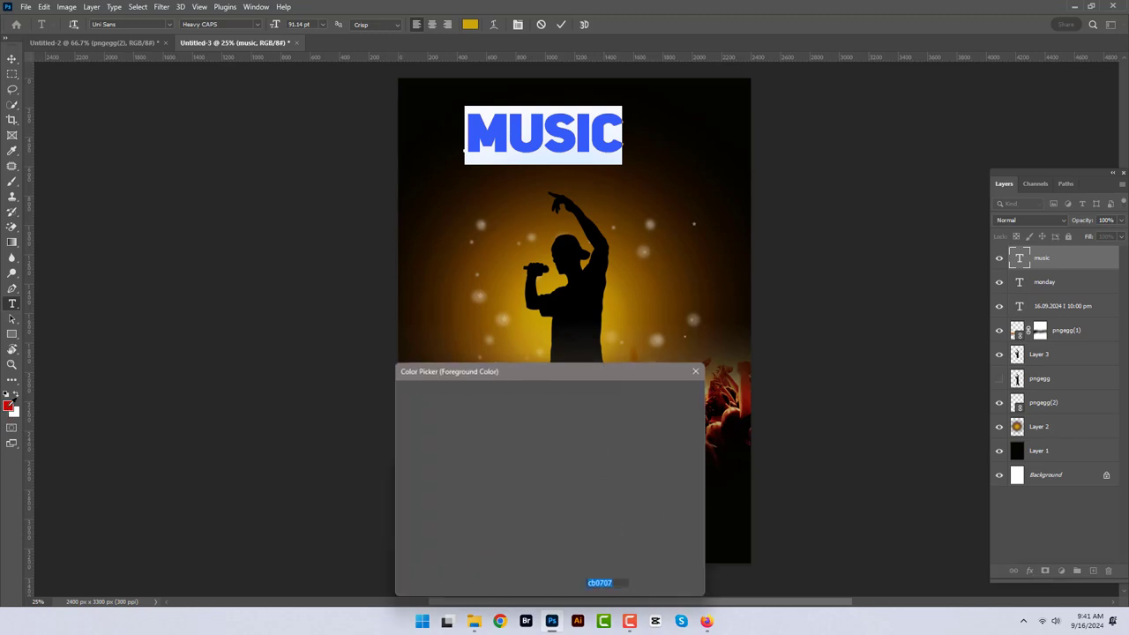
left_click(565, 468)
left_click_drag(564, 460, 565, 462)
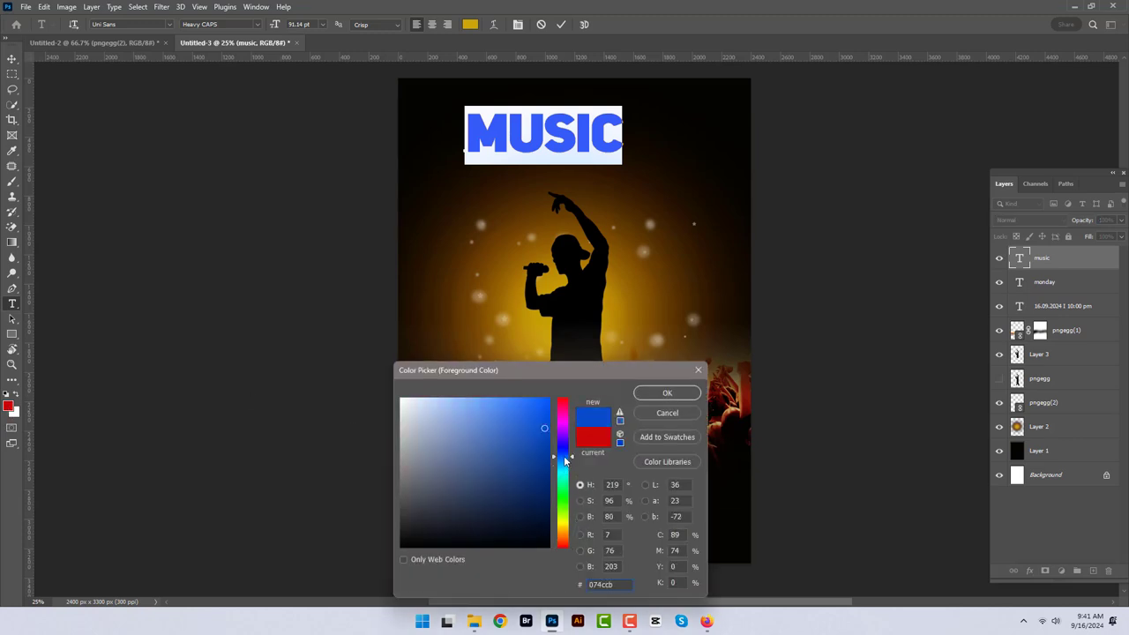
left_click_drag(545, 404, 547, 402)
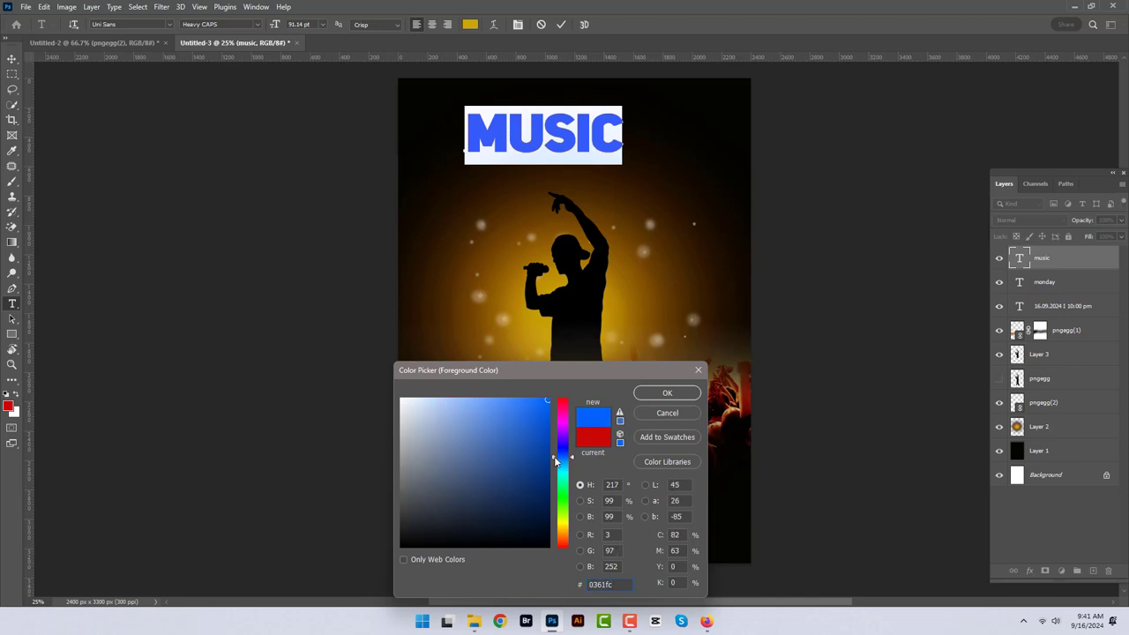
left_click(668, 394)
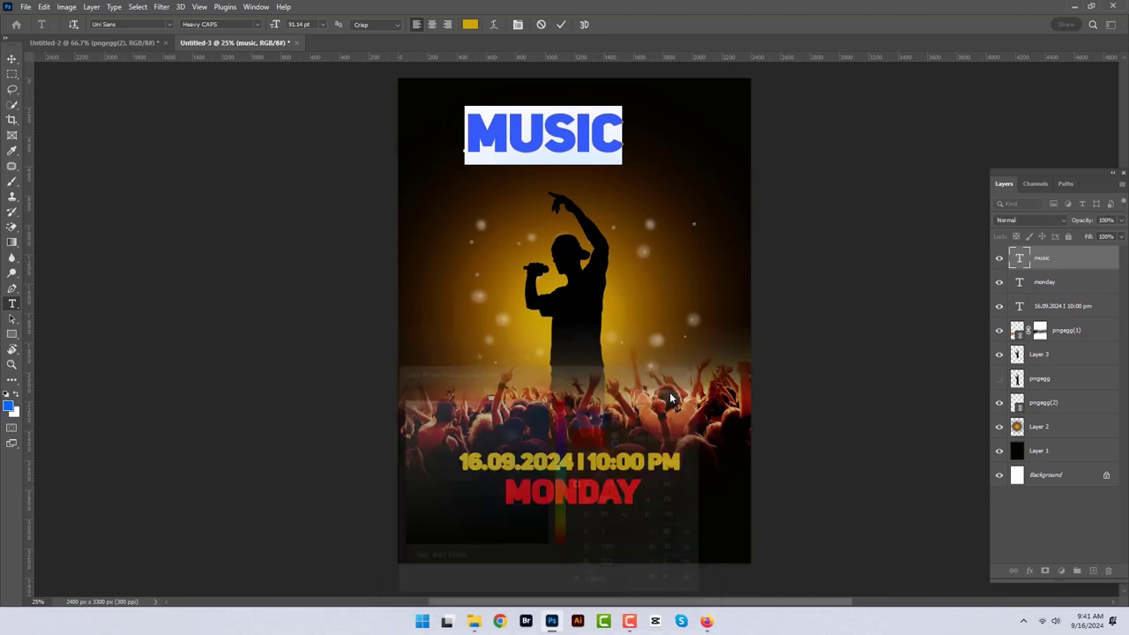
left_click(561, 24)
Centre the MUSIC headline horizontally against the Background layer.
key("v")
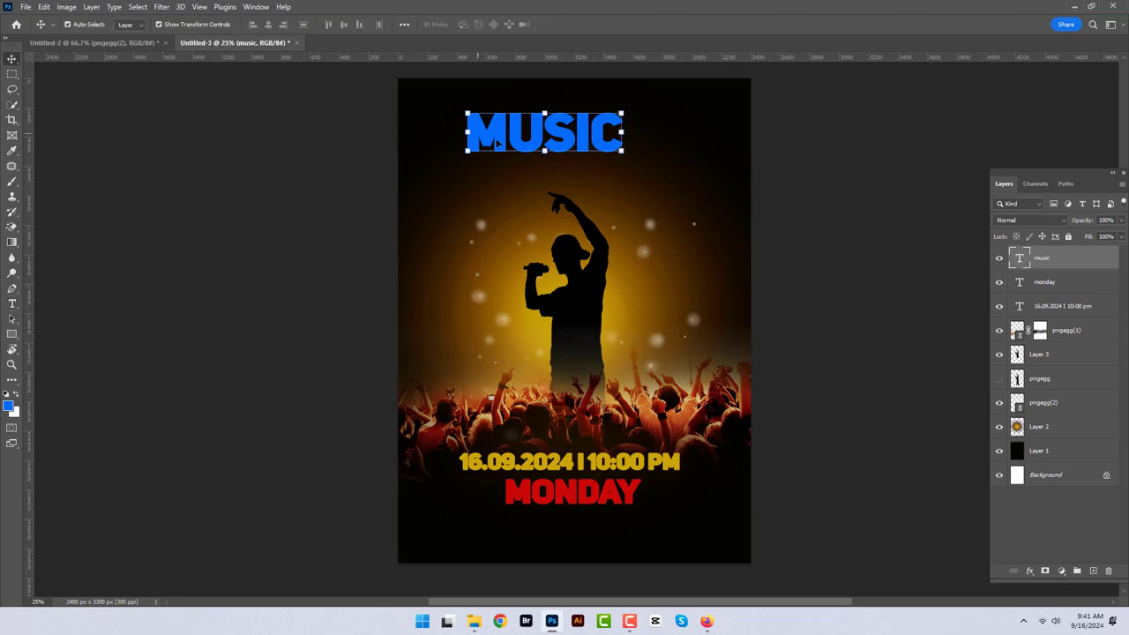
left_click_drag(520, 141, 549, 140)
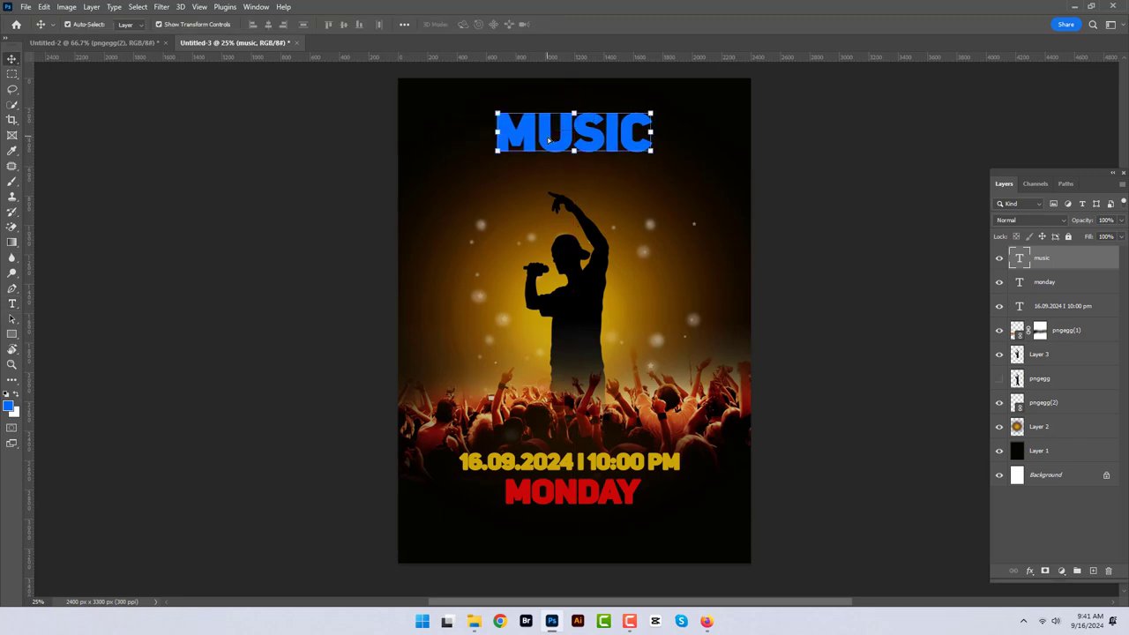
left_click(1074, 479, "shift")
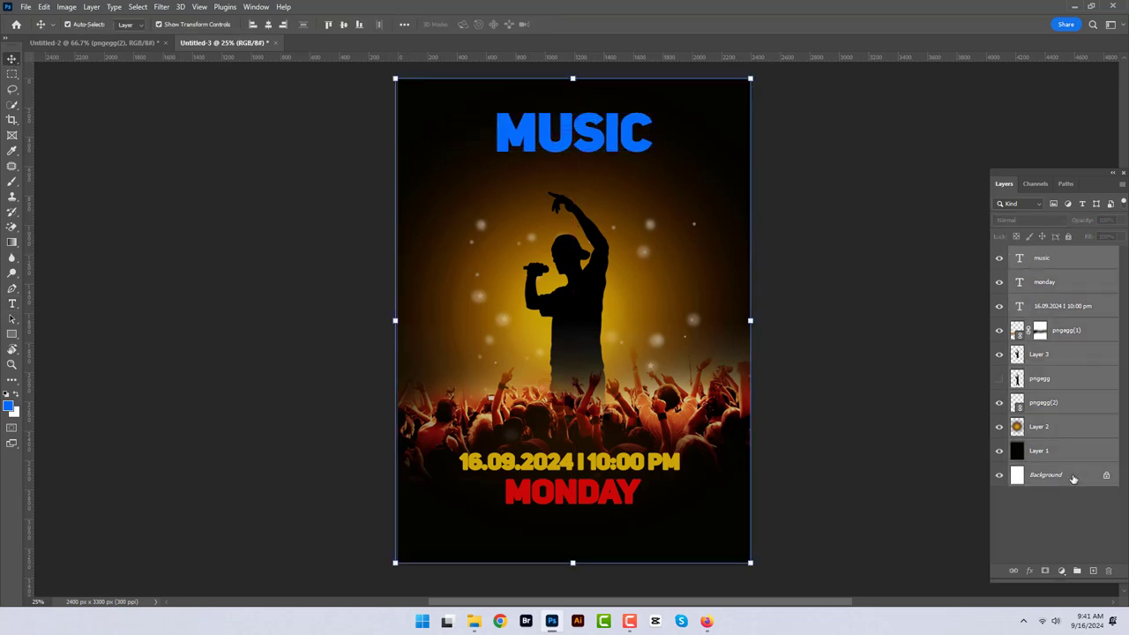
left_click(1065, 258, "ctrl")
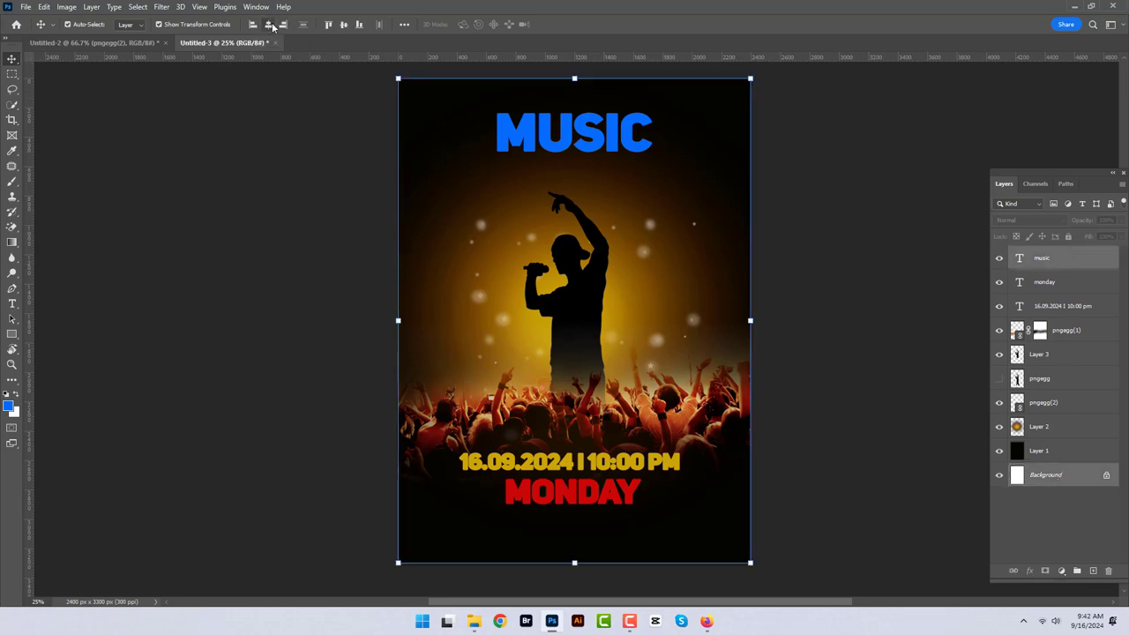
left_click(864, 309)
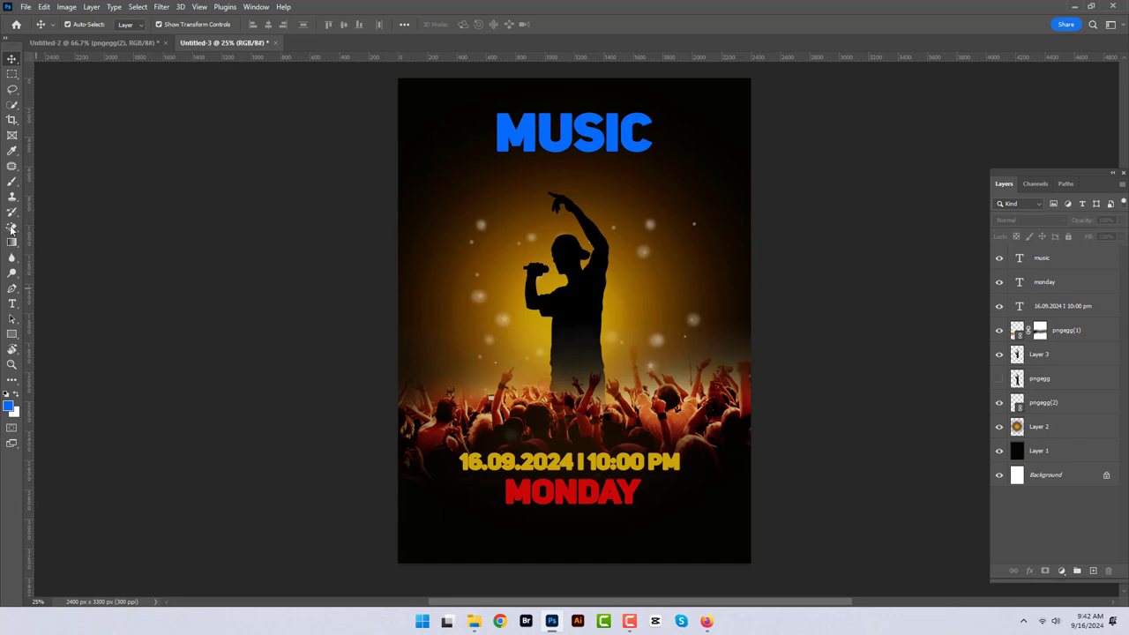
Start a new text line below MUSIC, clearing the trial letters typed.
left_click(13, 303)
left_click(485, 203)
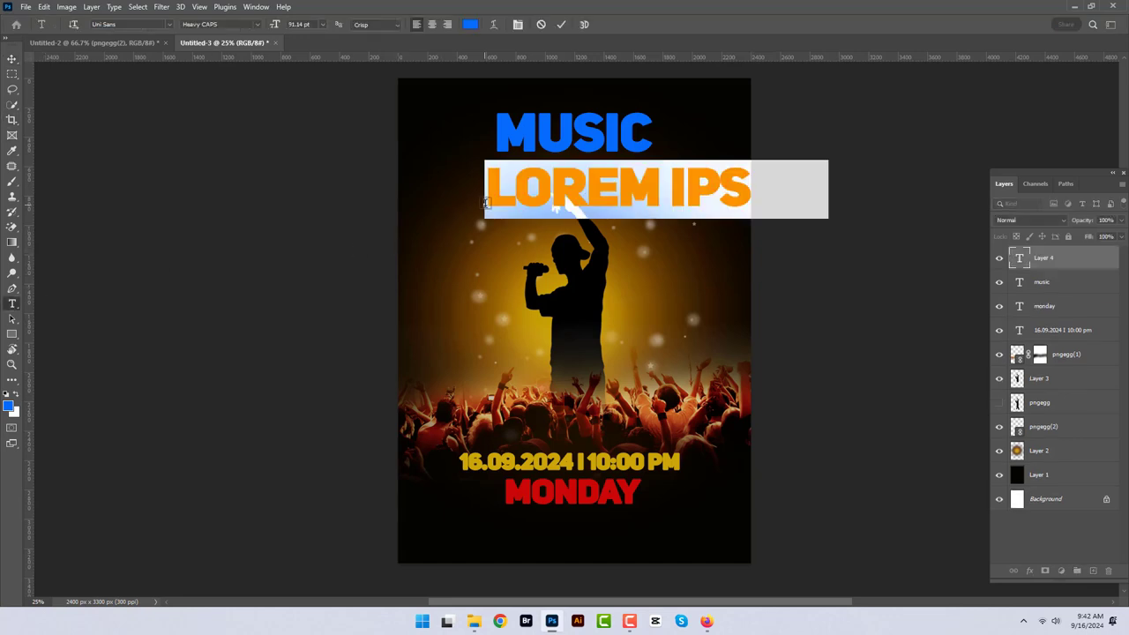
type("P")
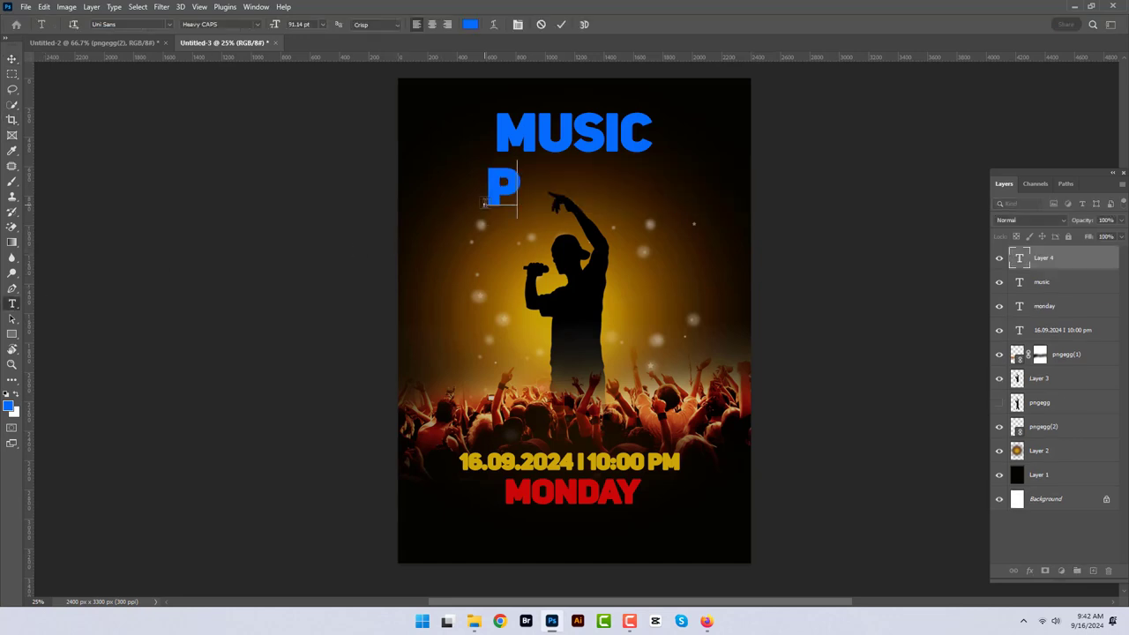
type("A")
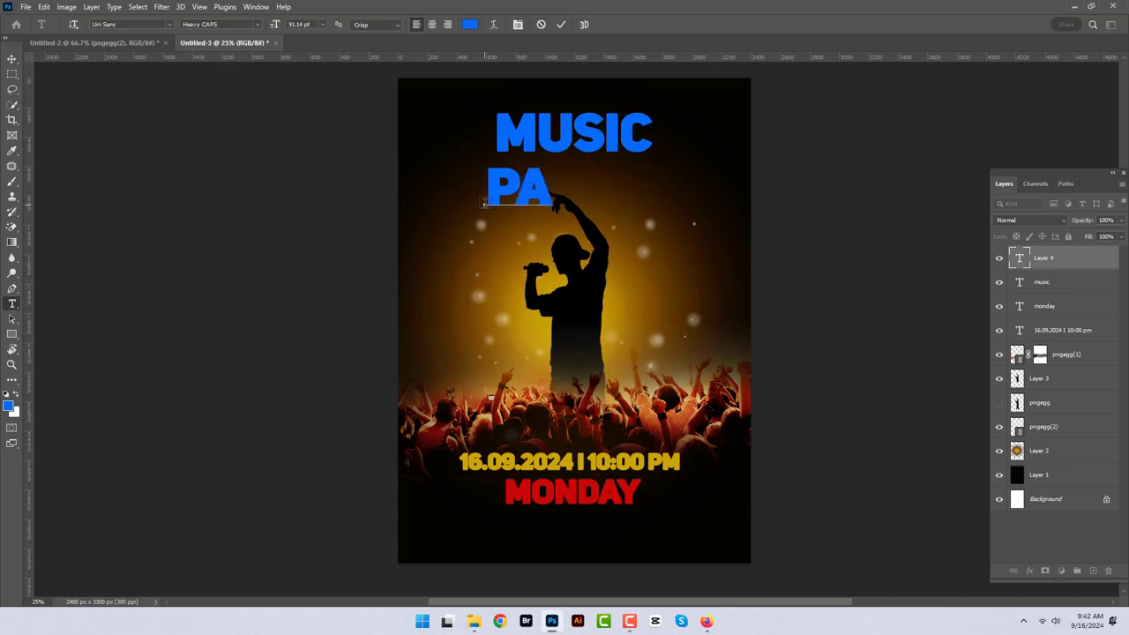
key("BackSpace")
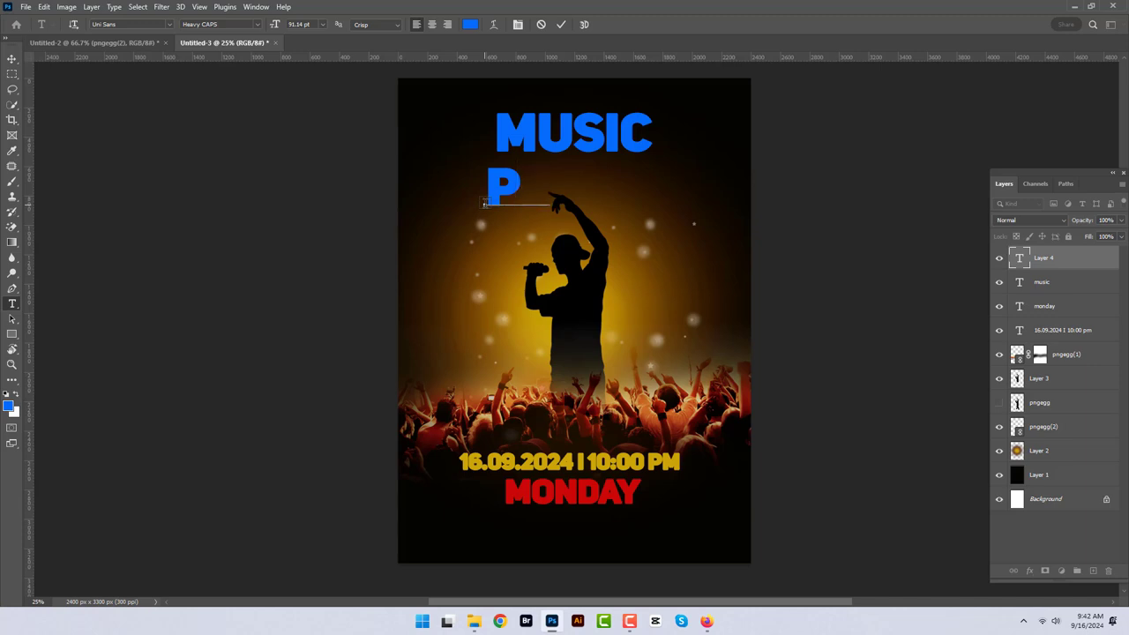
type("A")
key("BackSpace")
type("A")
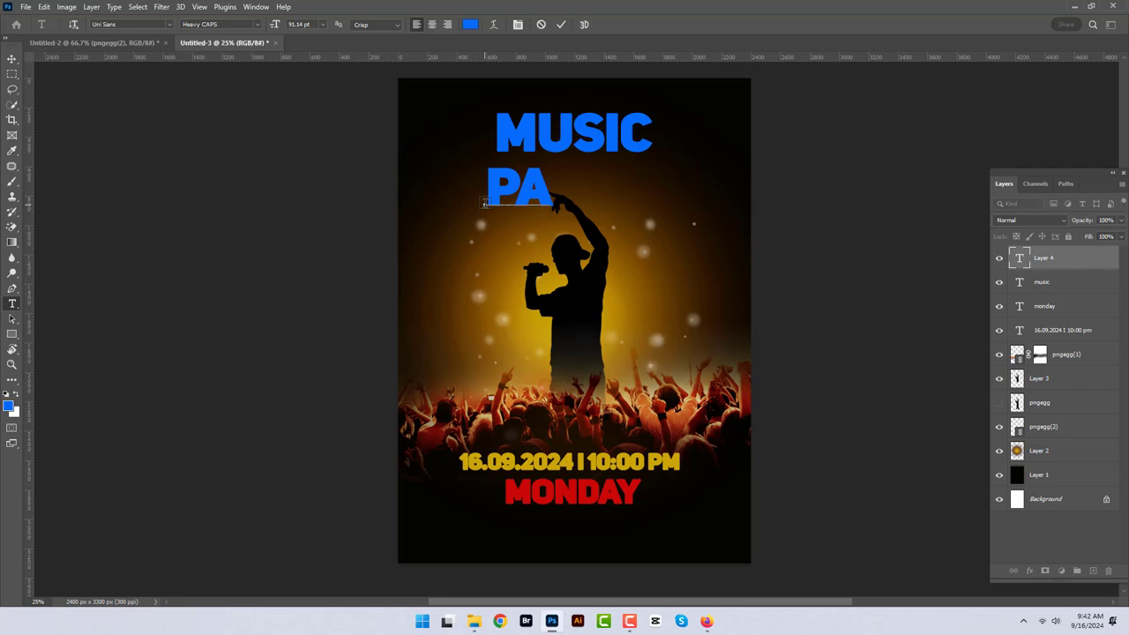
key("BackSpace")
key("BackSpace")
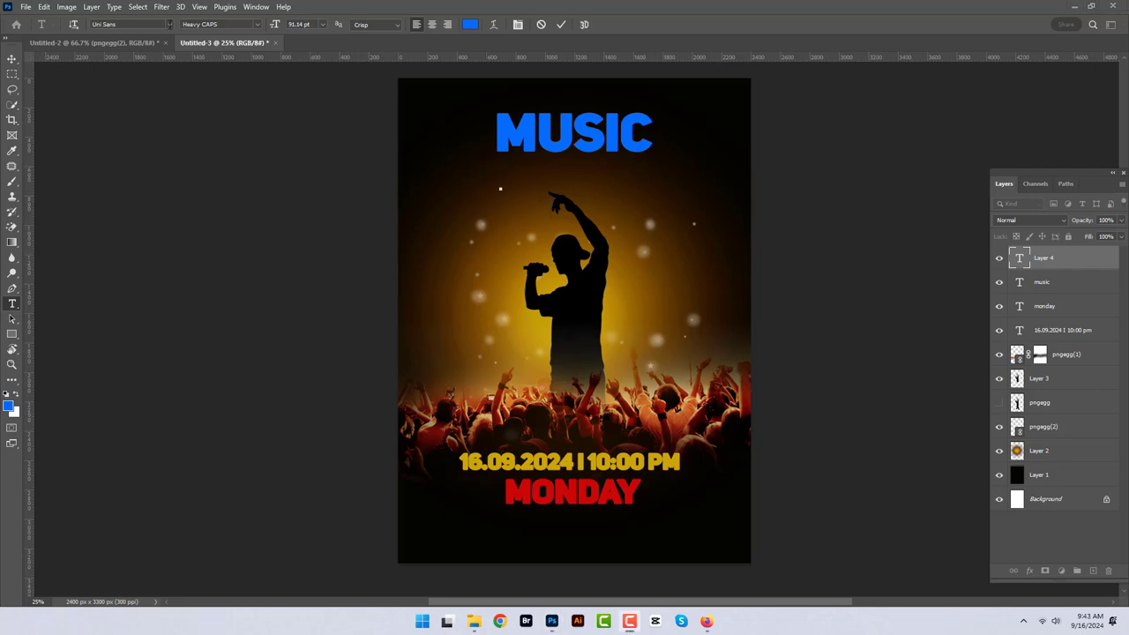
Type 'Party' in the Edwardian Script ITC font and commit it.
left_click(170, 25)
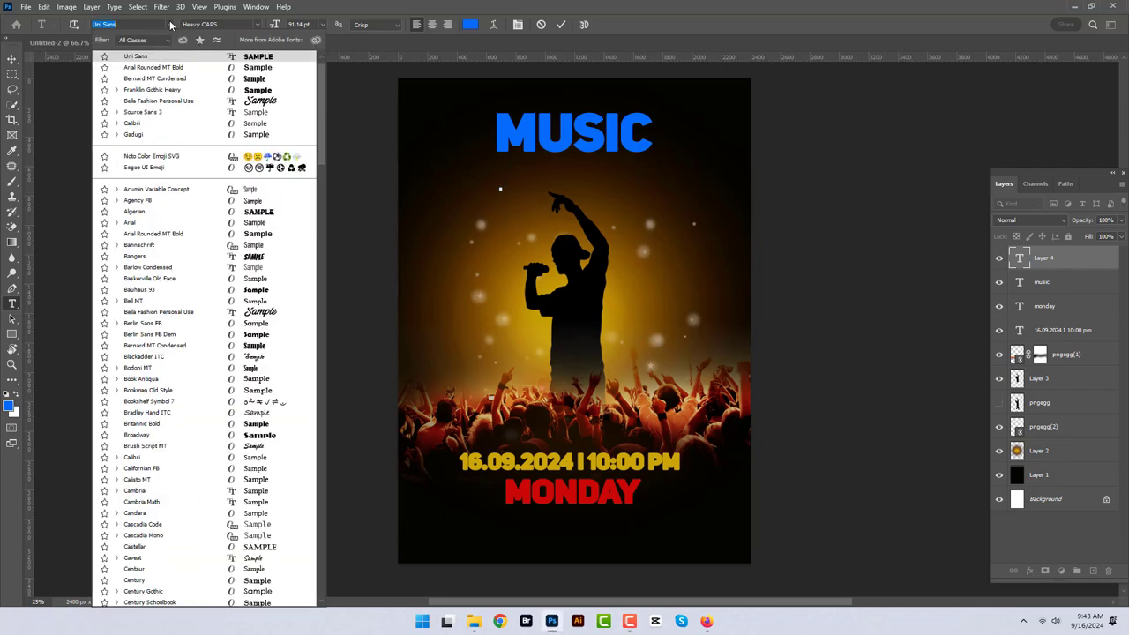
scroll(188, 423, "down", 5)
left_click(189, 429)
type("P")
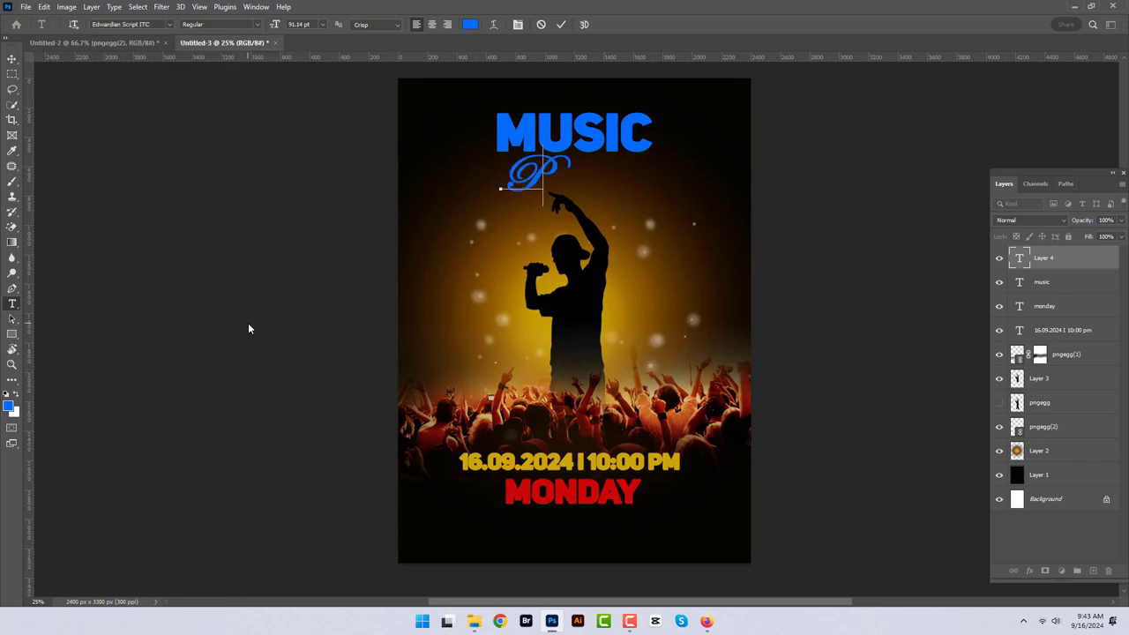
type("art")
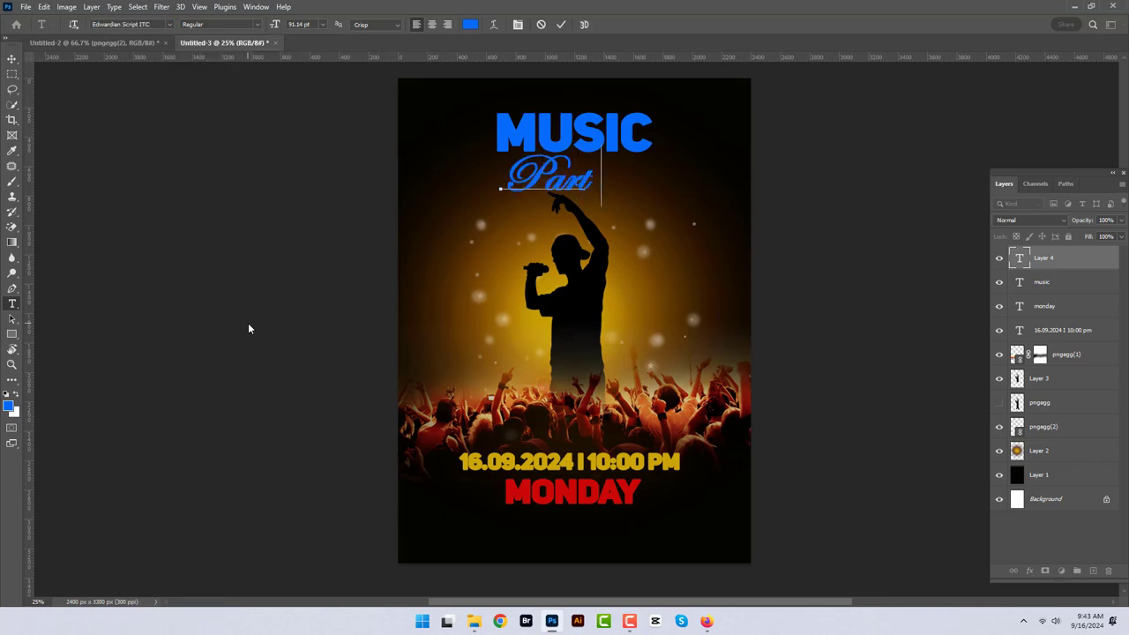
type("y")
left_click(561, 24)
Recolour the Party text red.
double_click(607, 184)
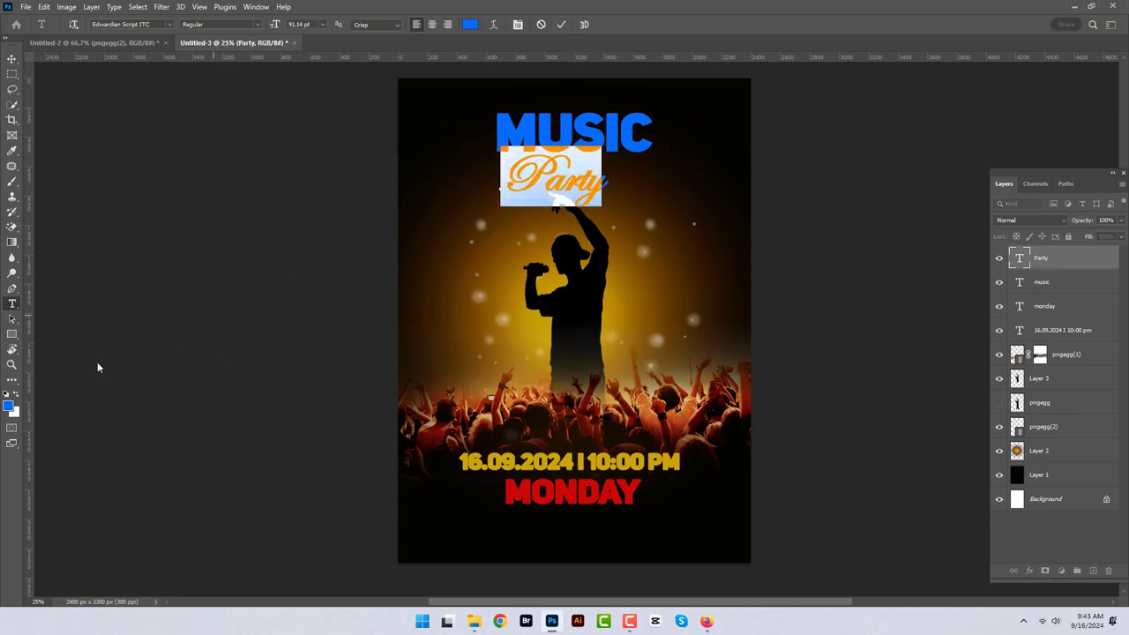
left_click(11, 406)
left_click(566, 403)
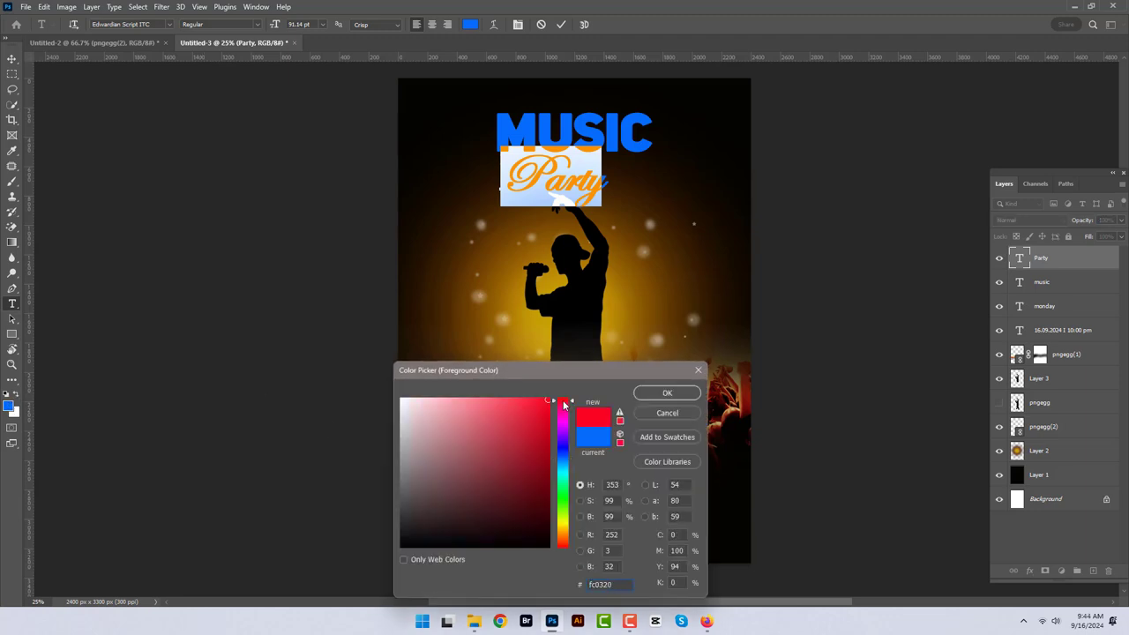
left_click(649, 397)
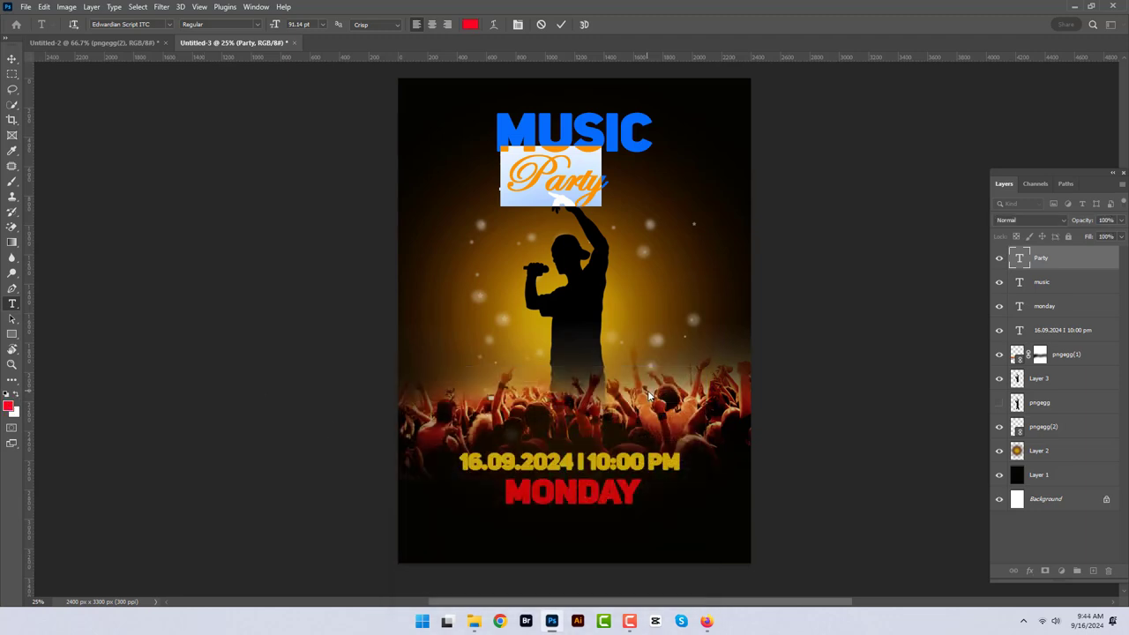
left_click(562, 24)
Move Party up so it sits just under the MUSIC headline.
left_click(11, 59)
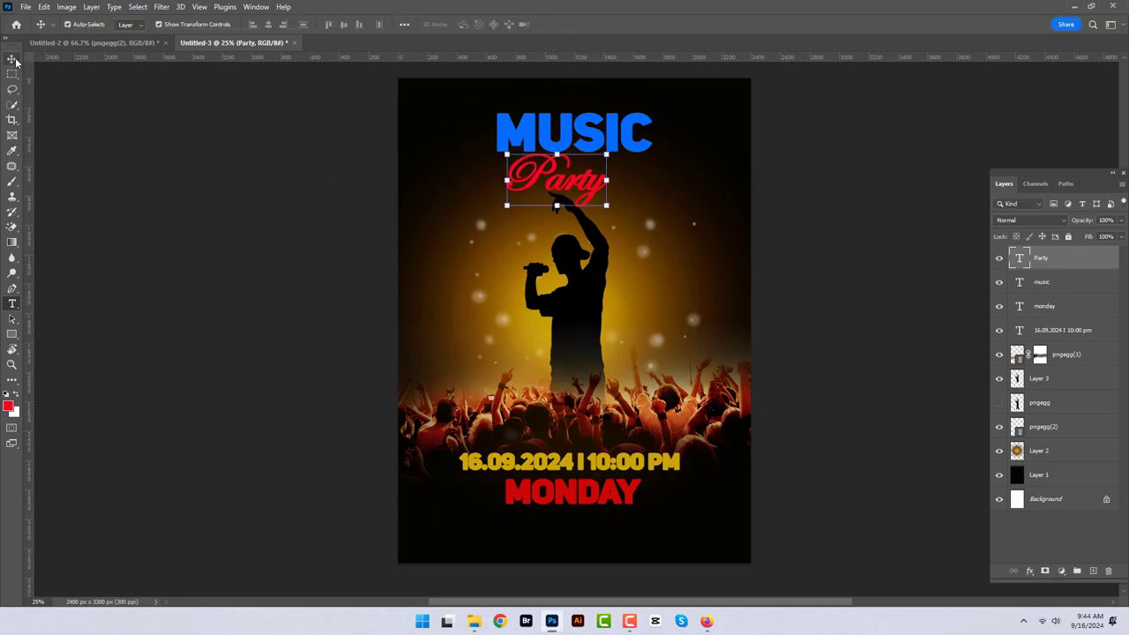
left_click_drag(594, 188, 609, 173)
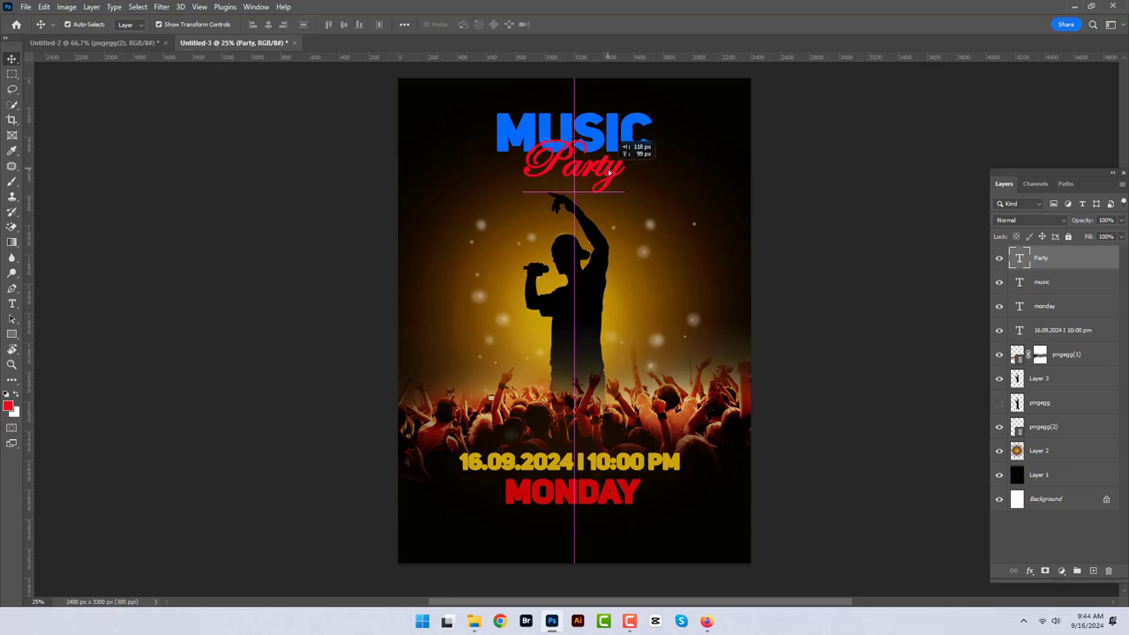
key("ctrl+t")
mouse_move(574, 173)
left_mouse_down()
mouse_move(598, 164)
mouse_move(573, 176)
mouse_move(587, 145)
left_mouse_up()
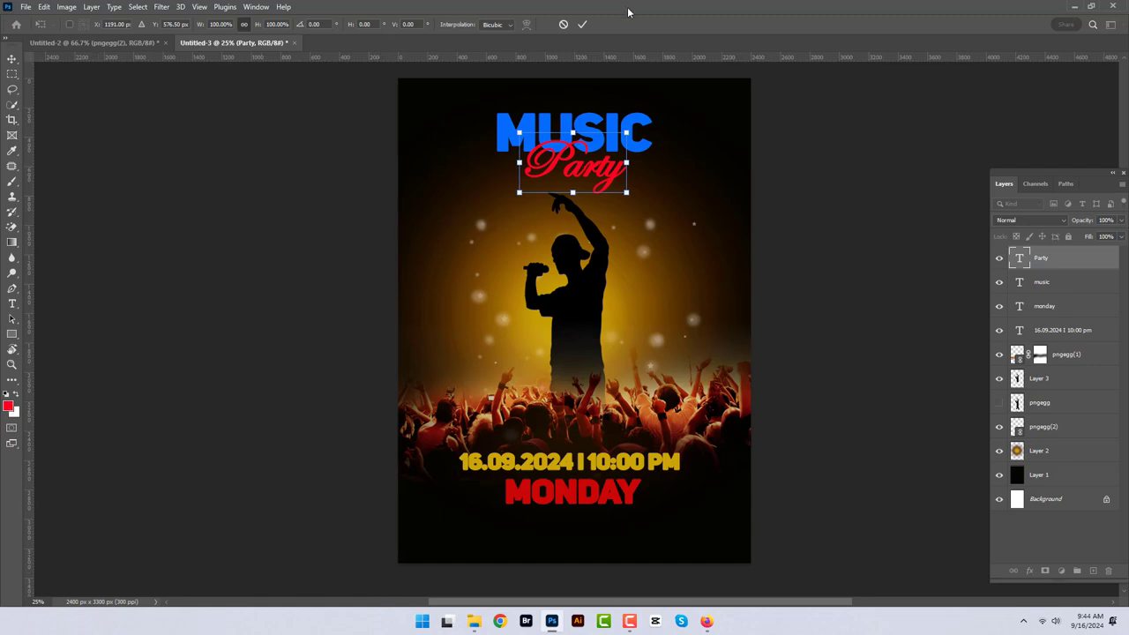
key("Return")
Fill the Party text with lime yellow-green #c4fc03.
left_click(8, 407)
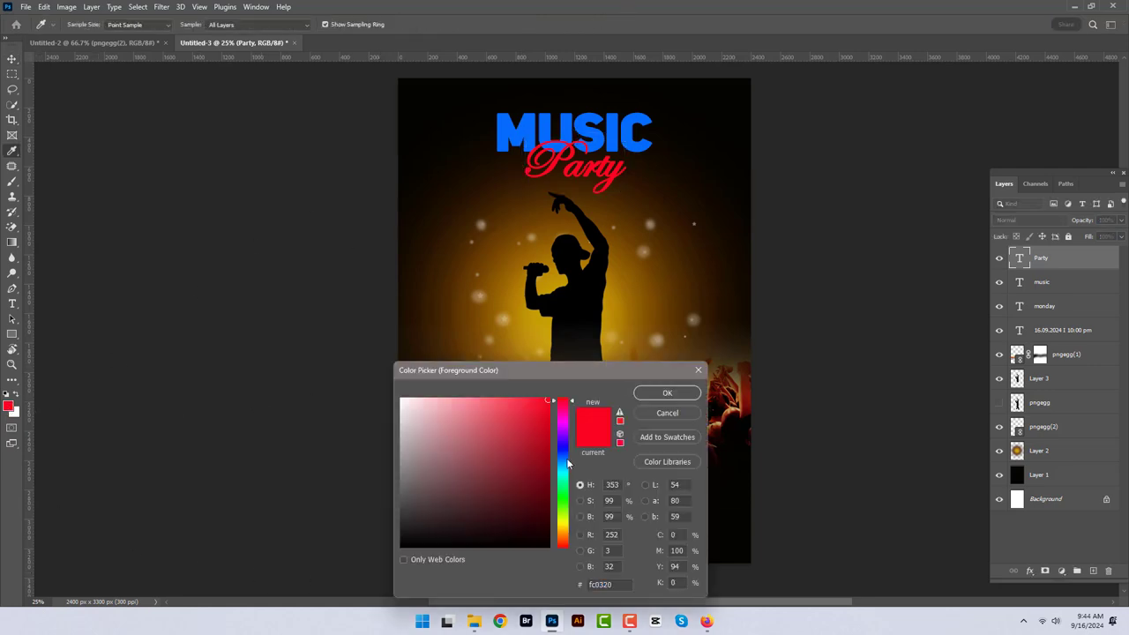
left_click(563, 518)
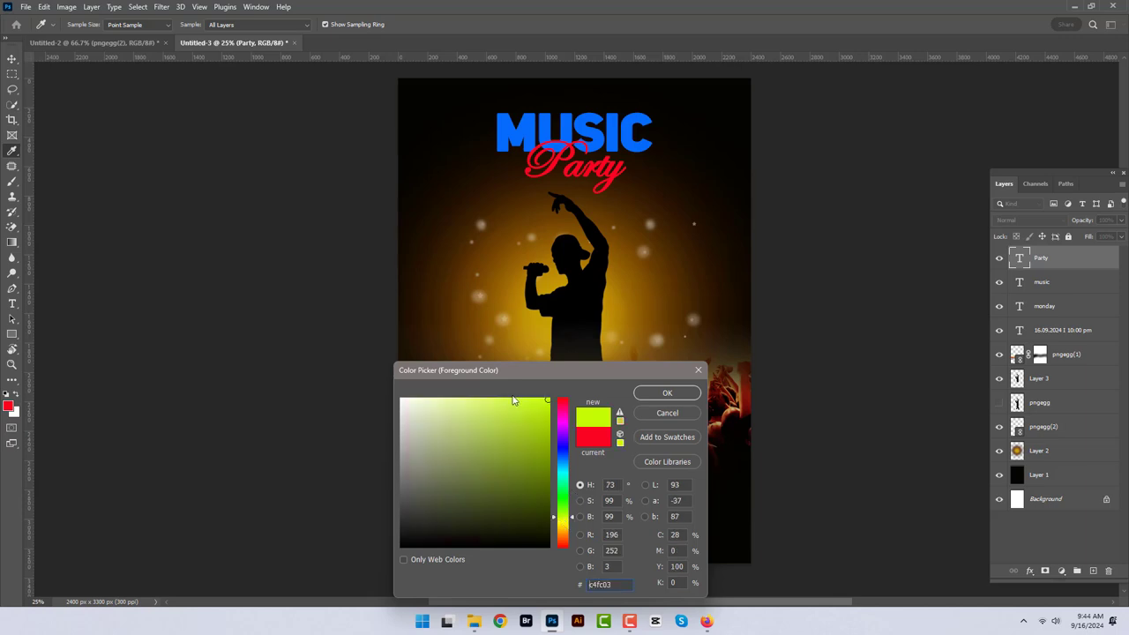
left_click(667, 393)
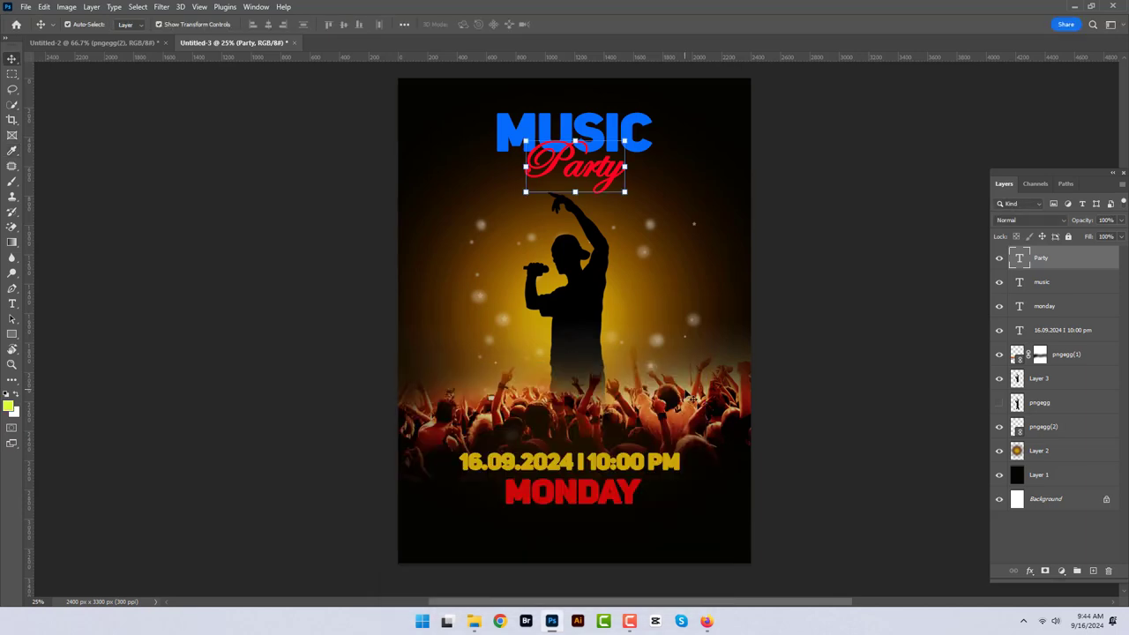
key("alt+BackSpace")
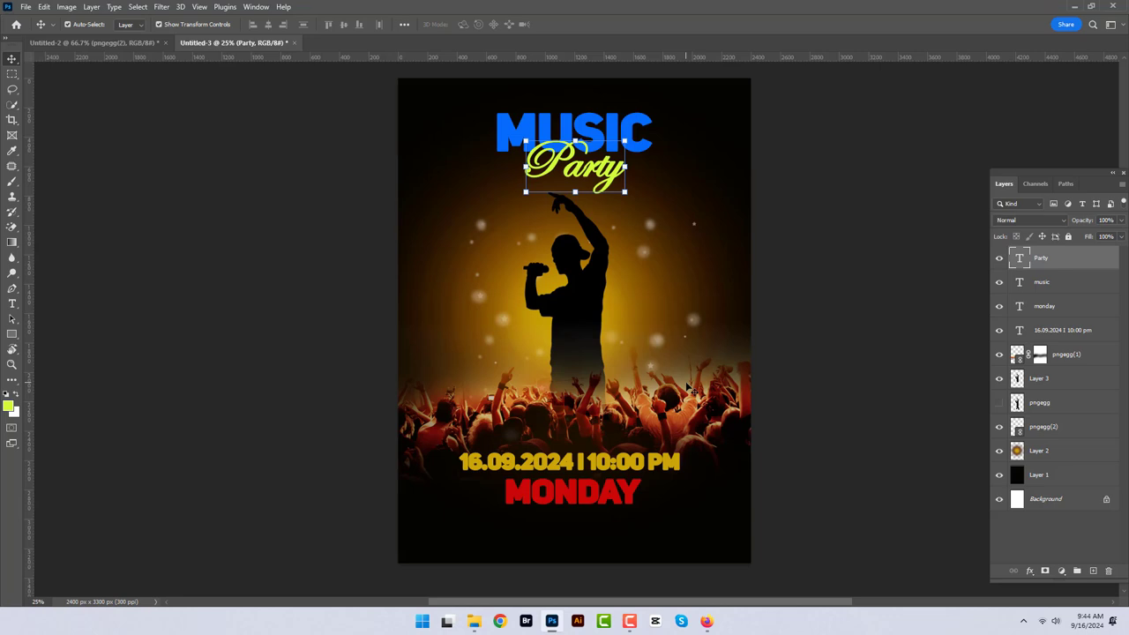
left_click(840, 340)
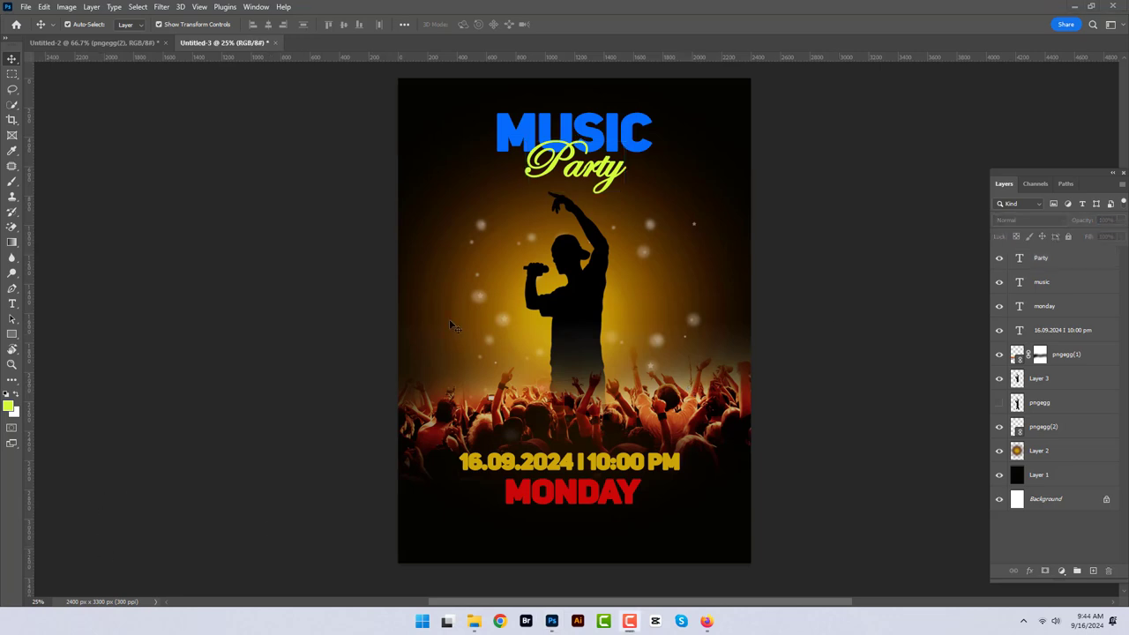
Add an Outer Glow to the Party layer: 45% opacity, 5% spread, 29 px size.
left_click(1094, 260)
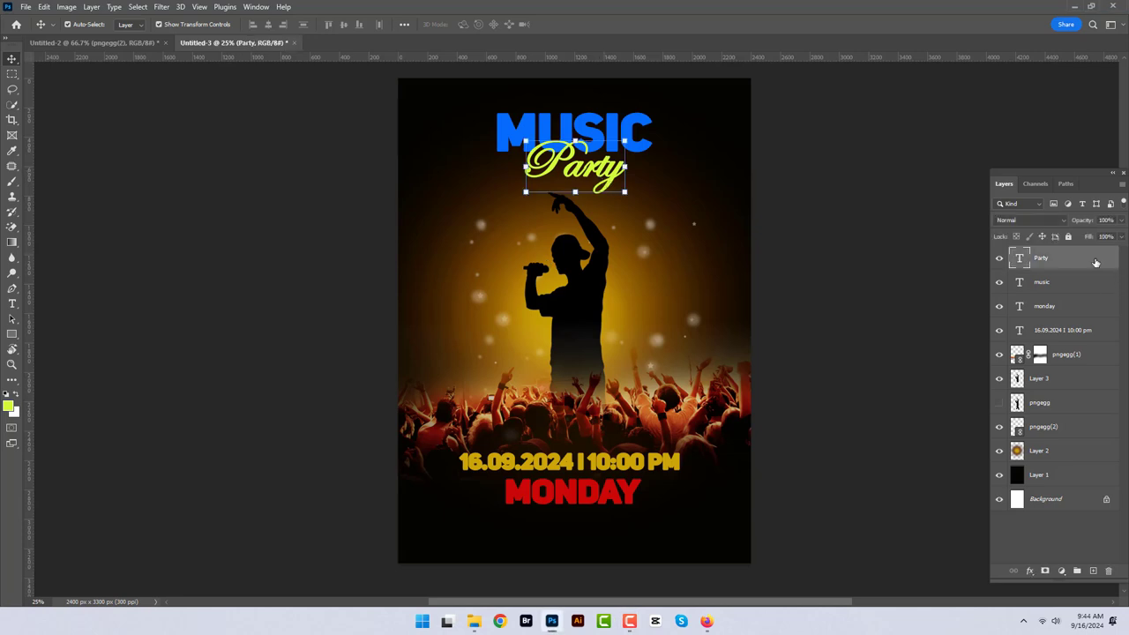
double_click(1095, 262)
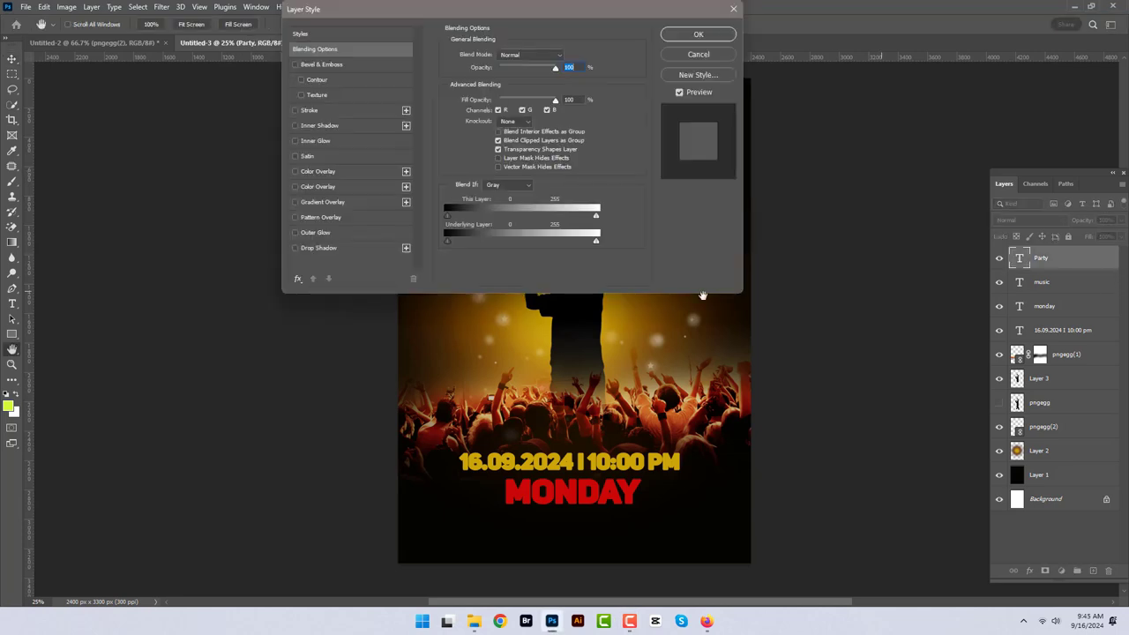
left_click(295, 233)
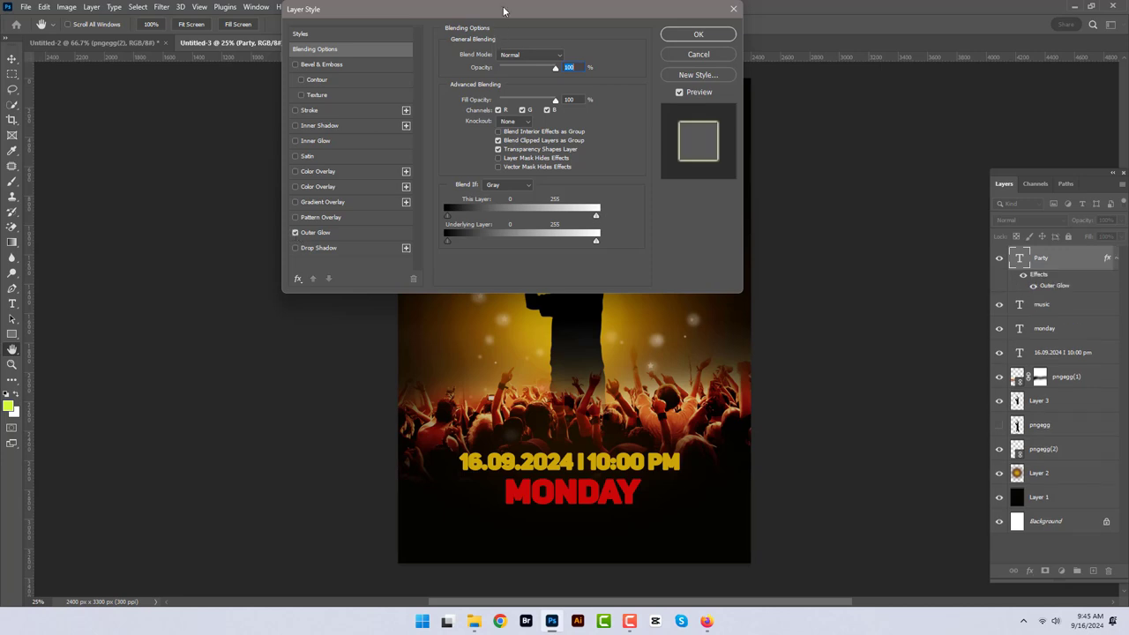
mouse_move(505, 8)
left_mouse_down()
mouse_move(624, 219)
mouse_move(698, 271)
left_mouse_up()
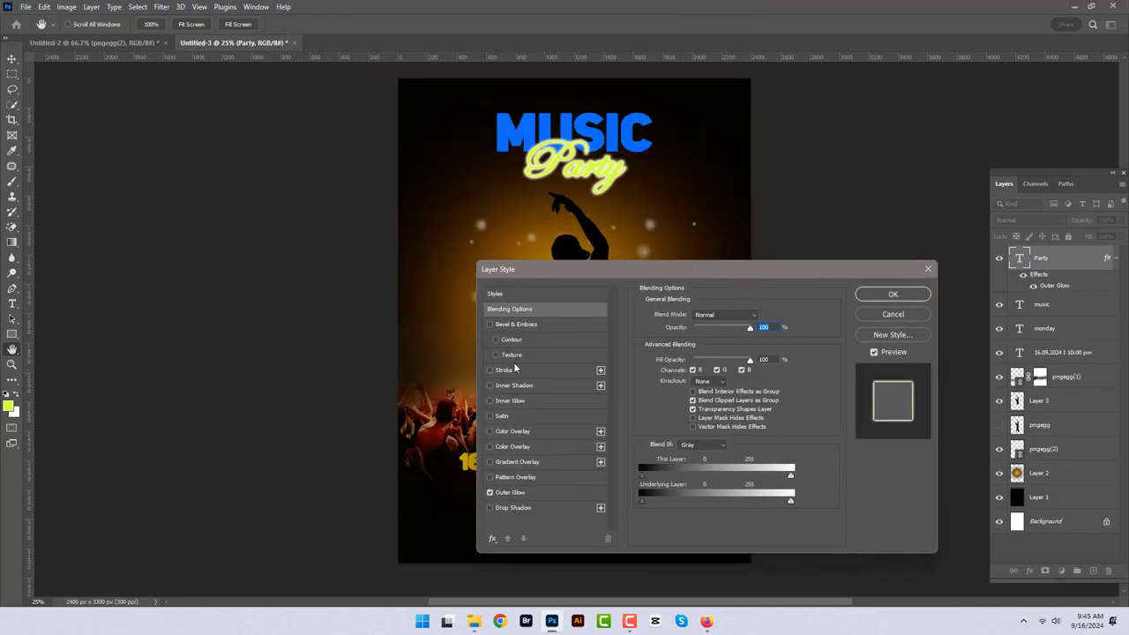
left_click(534, 492)
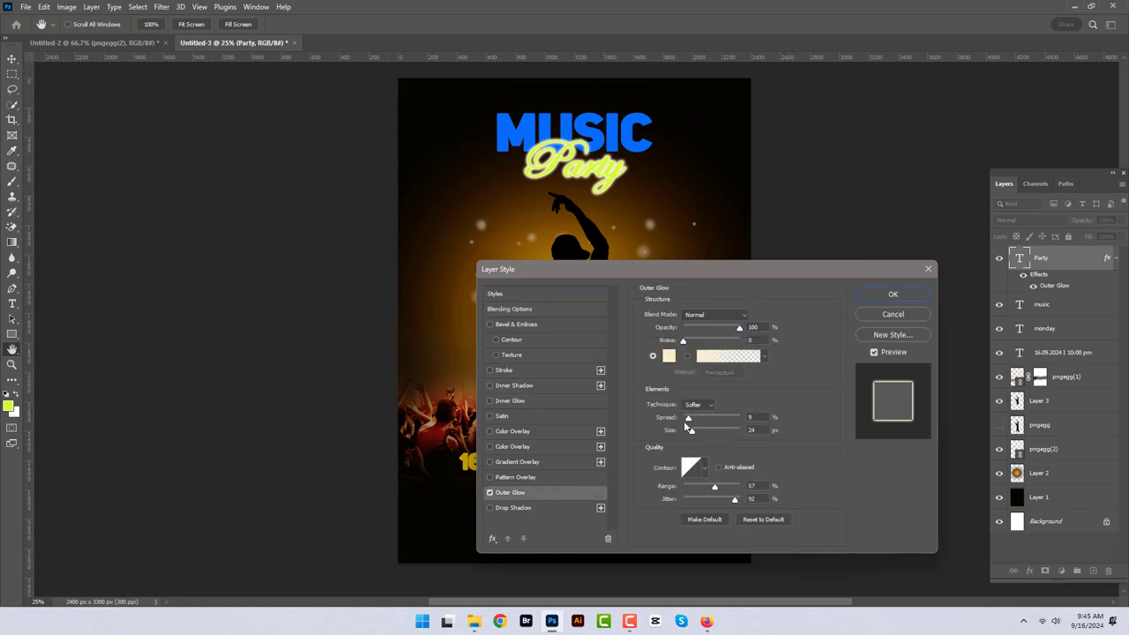
left_click_drag(689, 419, 690, 434)
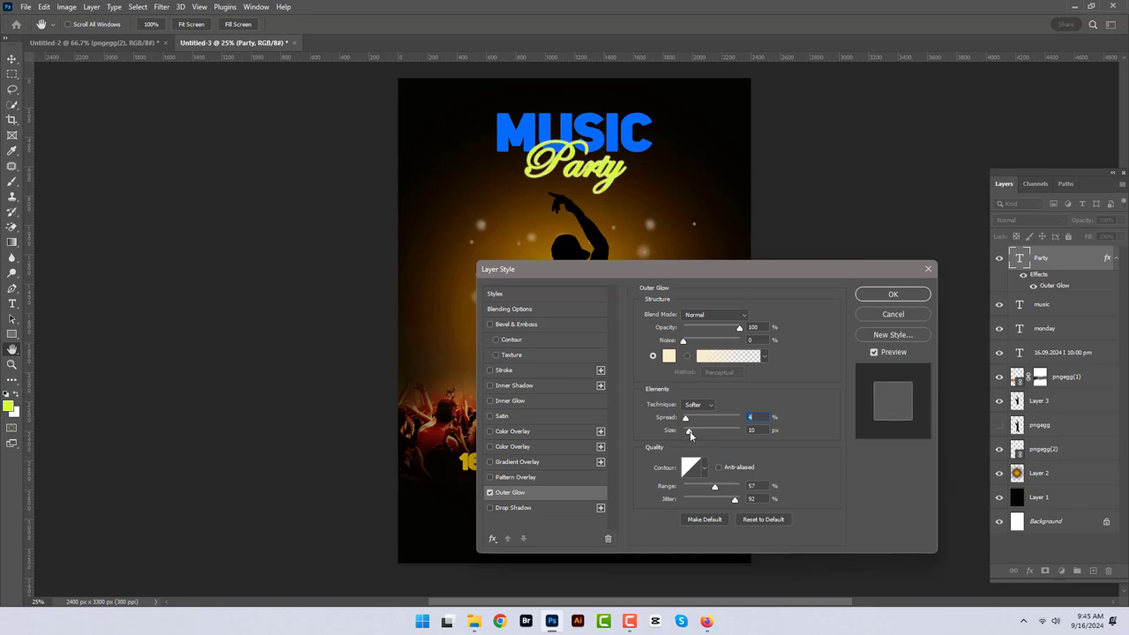
left_click_drag(691, 434, 689, 435)
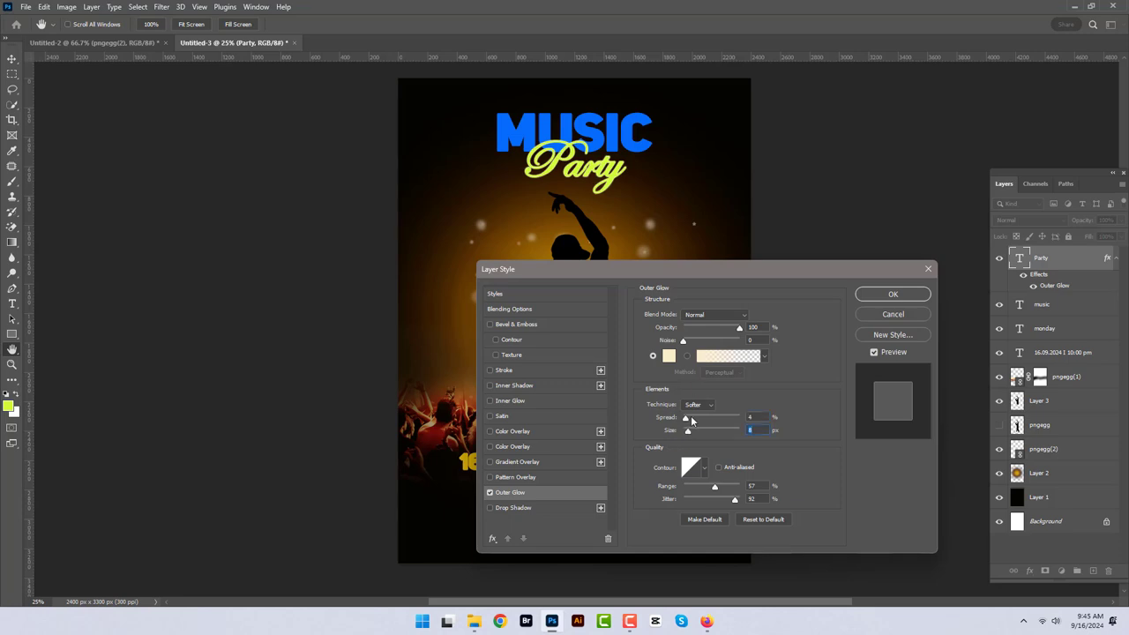
left_click_drag(686, 420, 687, 420)
left_click_drag(740, 328, 718, 328)
left_click_drag(688, 431, 695, 433)
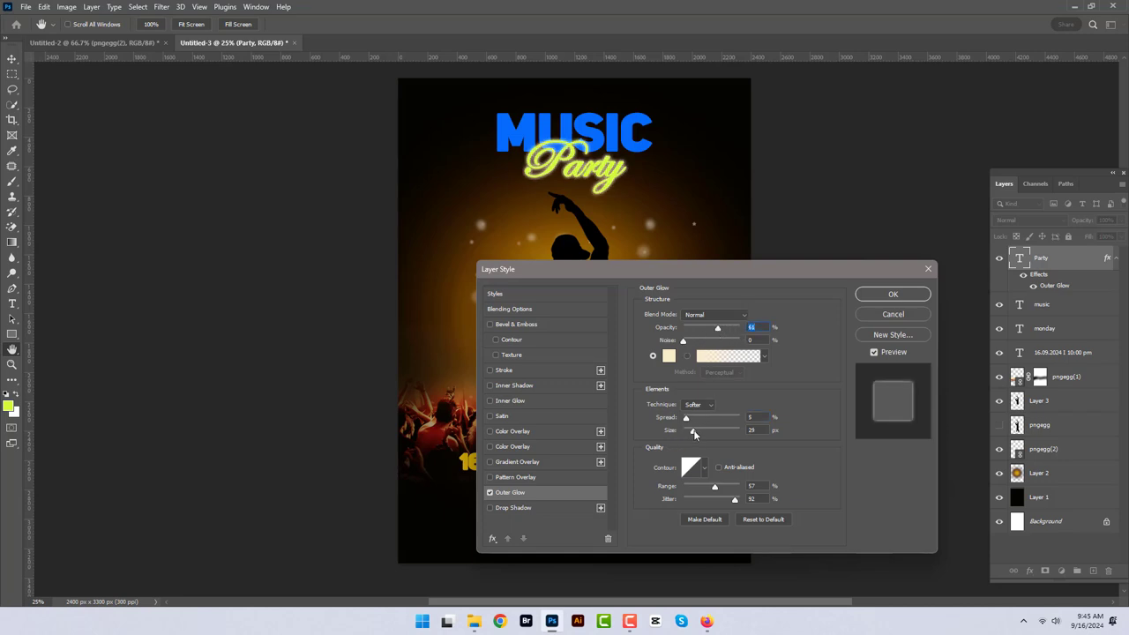
left_click_drag(717, 329, 710, 332)
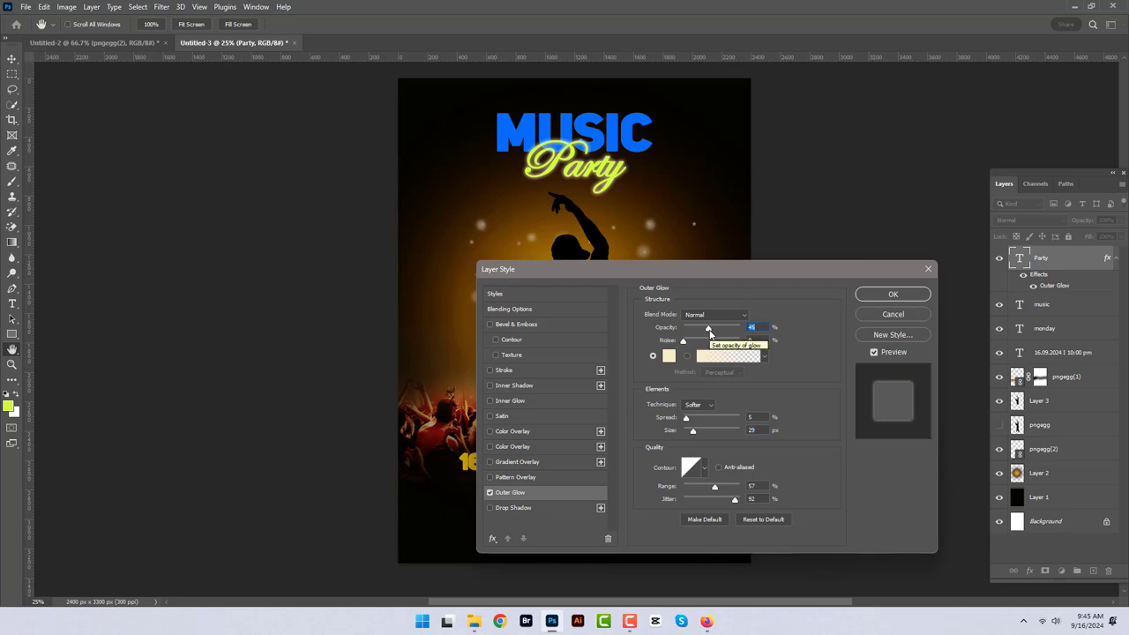
left_click(893, 295)
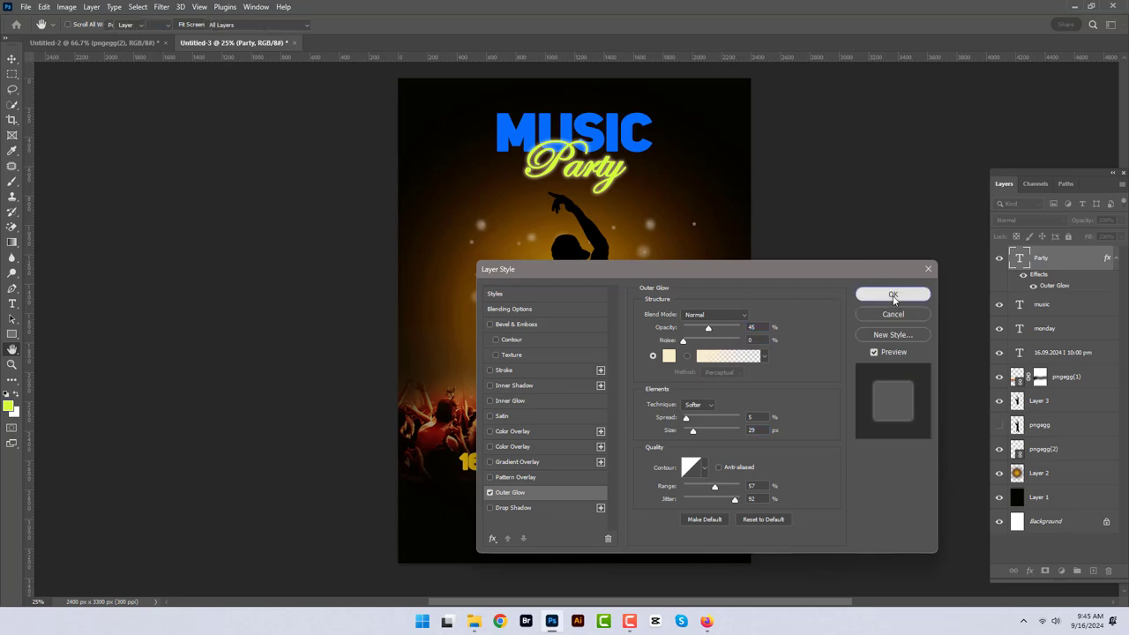
Give singer Layer 3 an Outer Glow of 63% opacity, 17% spread, 29 px.
left_click(578, 321)
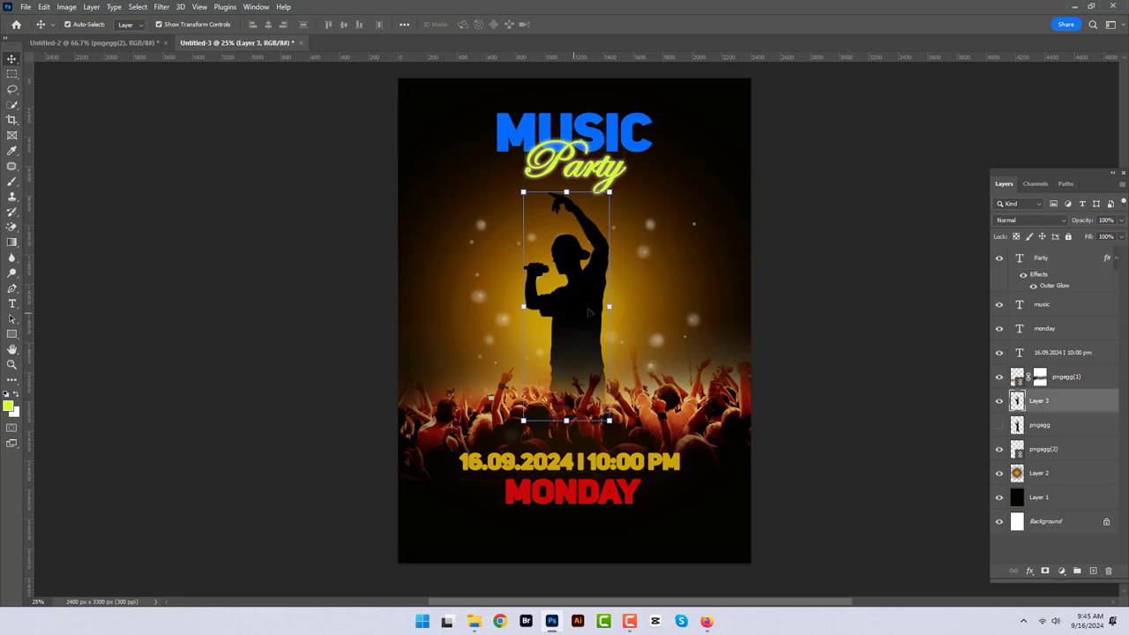
double_click(1080, 404)
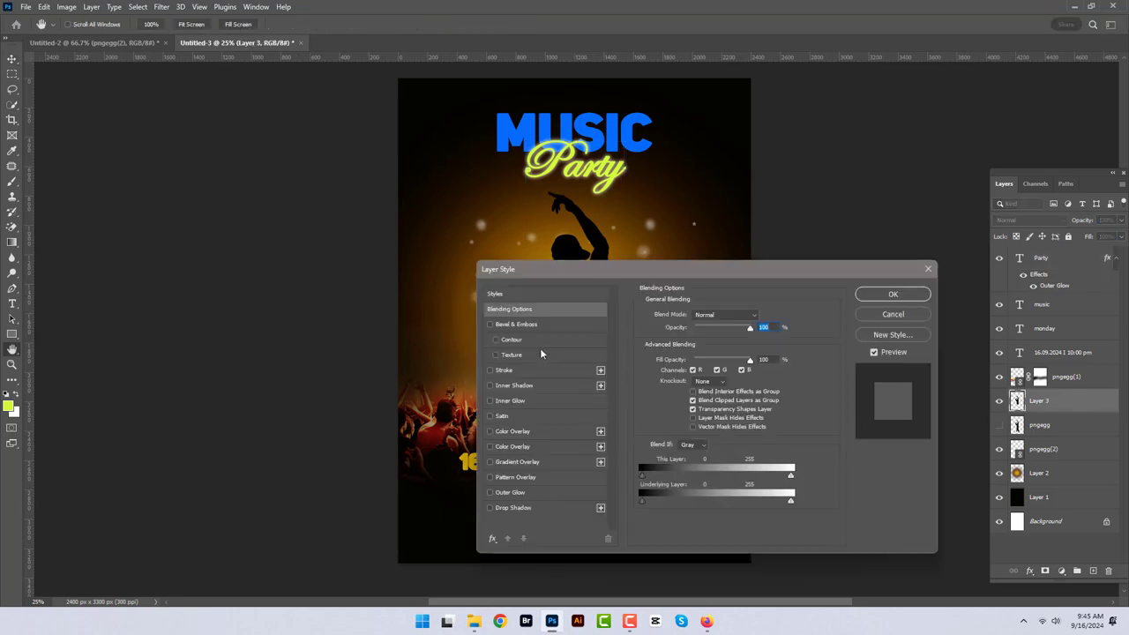
left_click(539, 491)
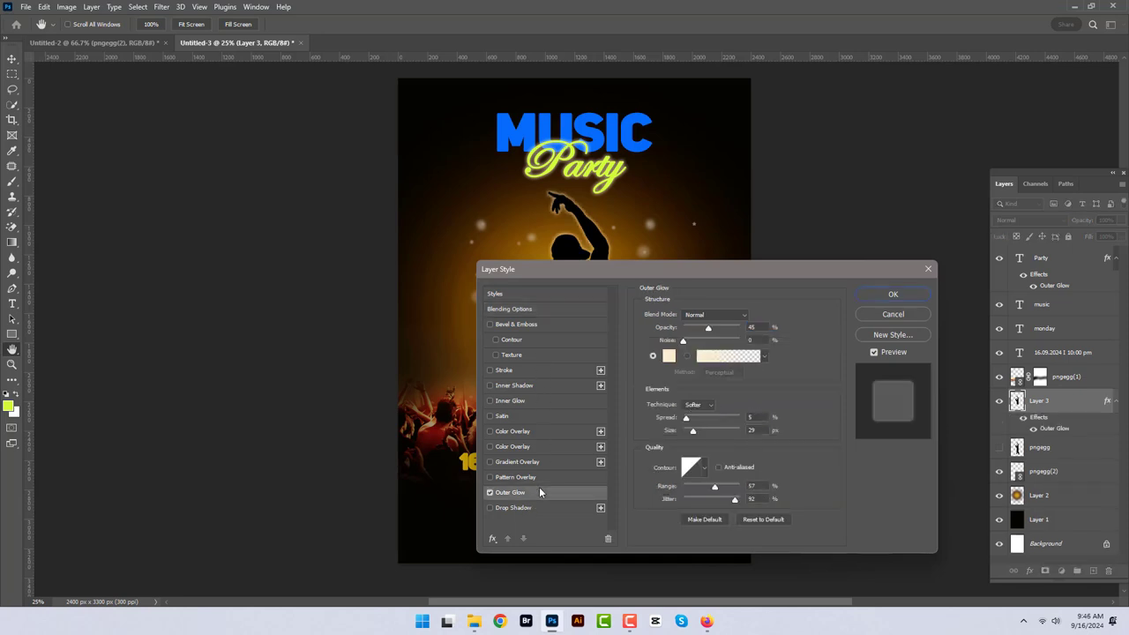
left_click_drag(689, 269, 687, 323)
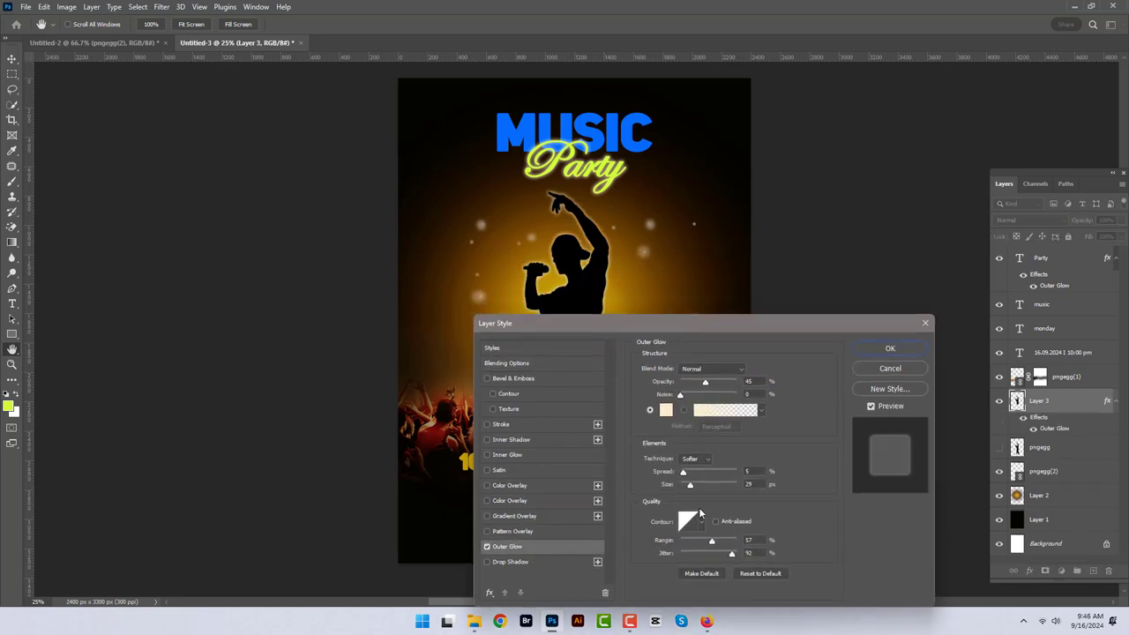
left_click_drag(691, 483, 691, 484)
left_click_drag(712, 386, 717, 386)
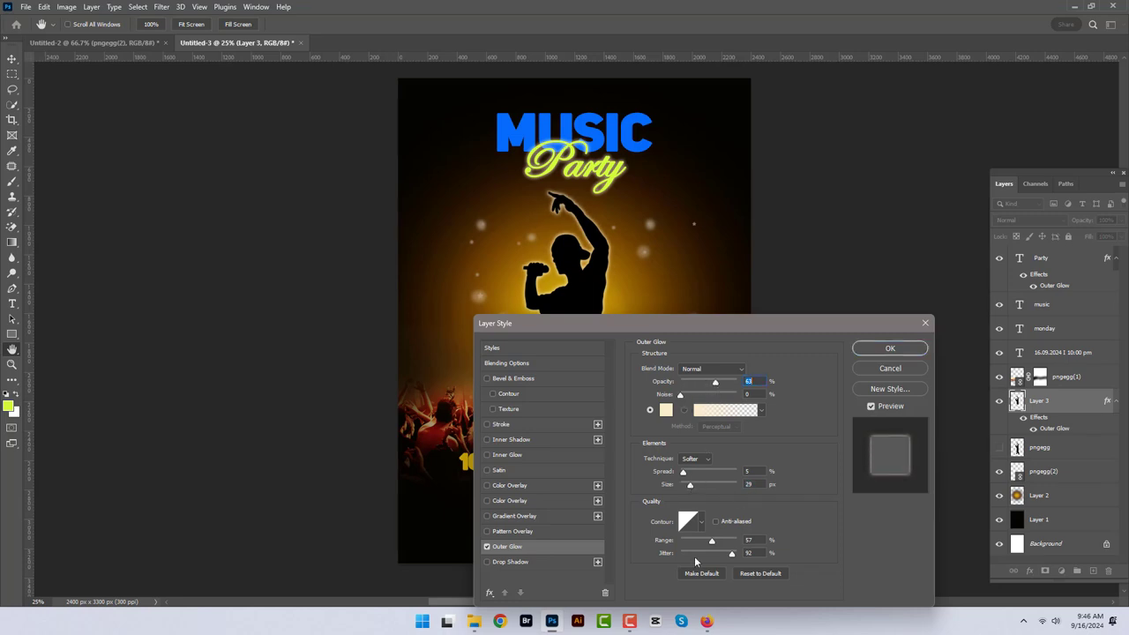
left_click_drag(696, 321, 669, 351)
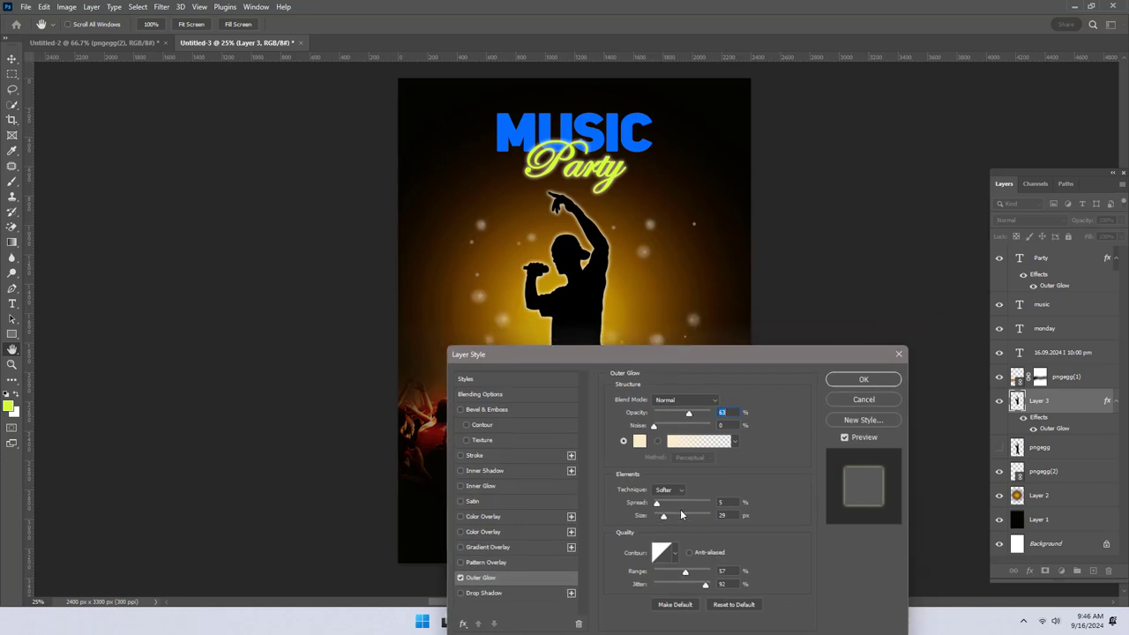
left_click_drag(658, 503, 665, 508)
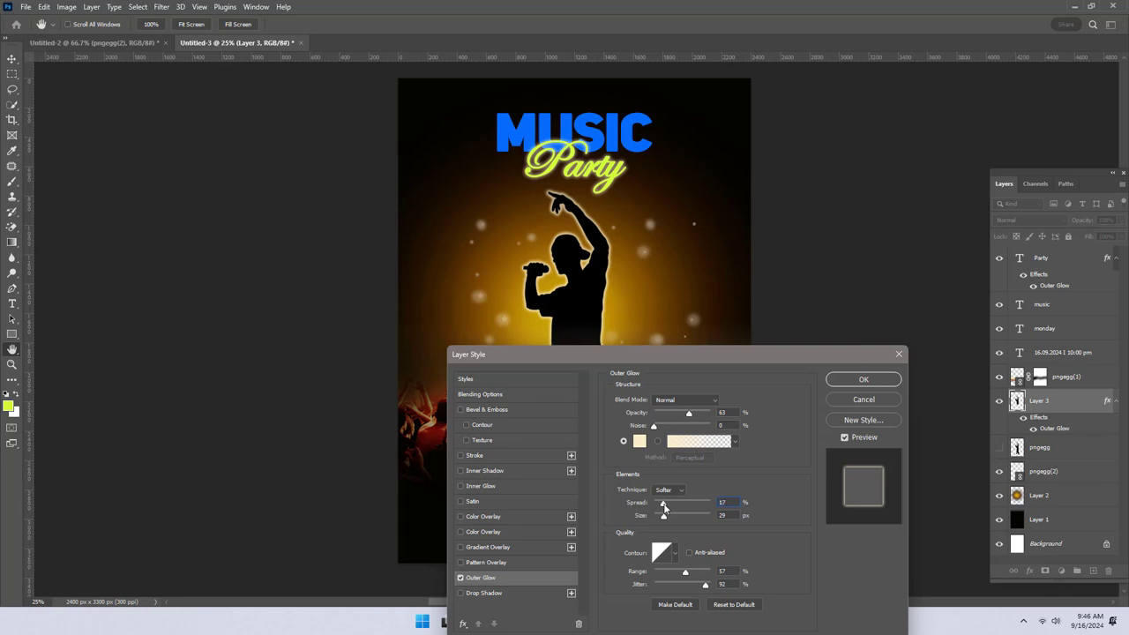
left_click(845, 438)
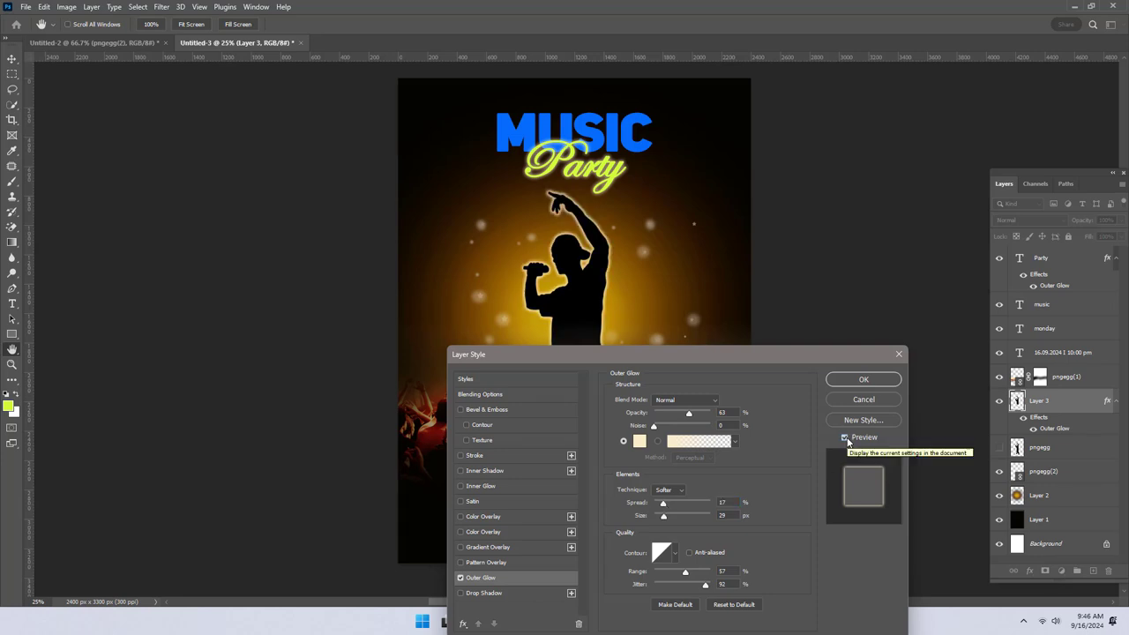
left_click(845, 438)
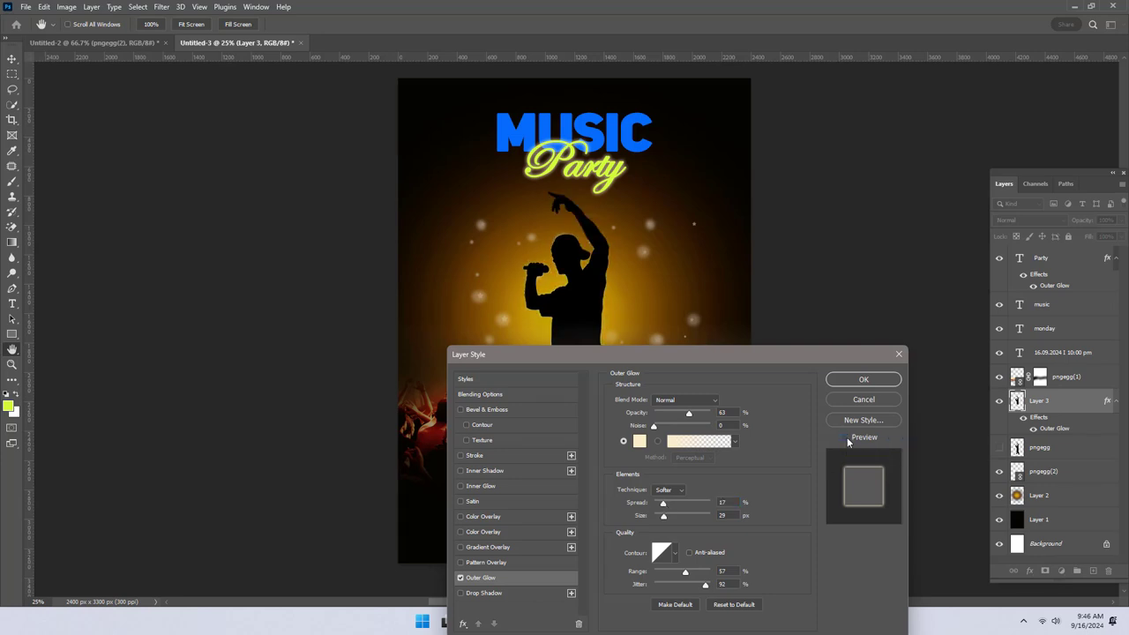
left_click(866, 381)
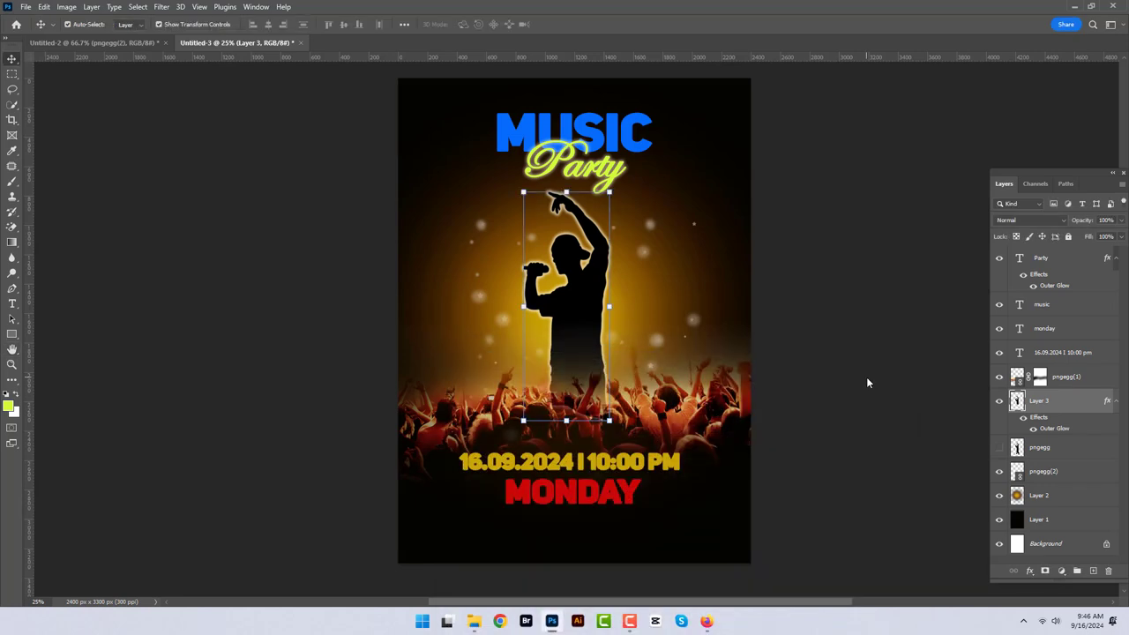
Move the date and MONDAY lines together, then nudge them down three steps.
left_click(524, 507)
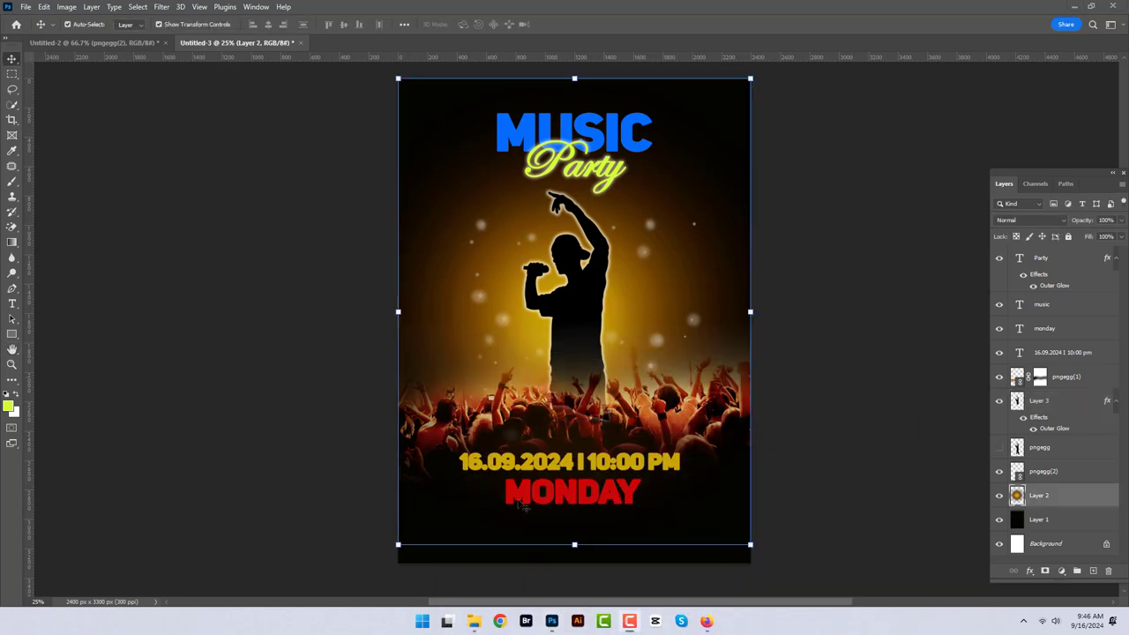
double_click(587, 465)
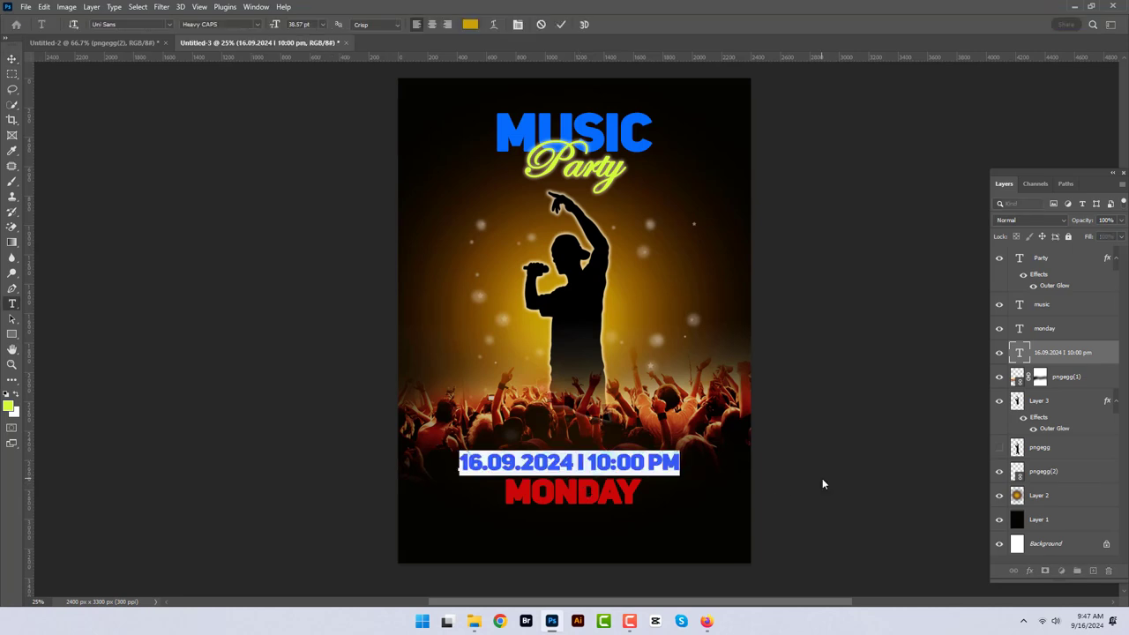
left_click(13, 59)
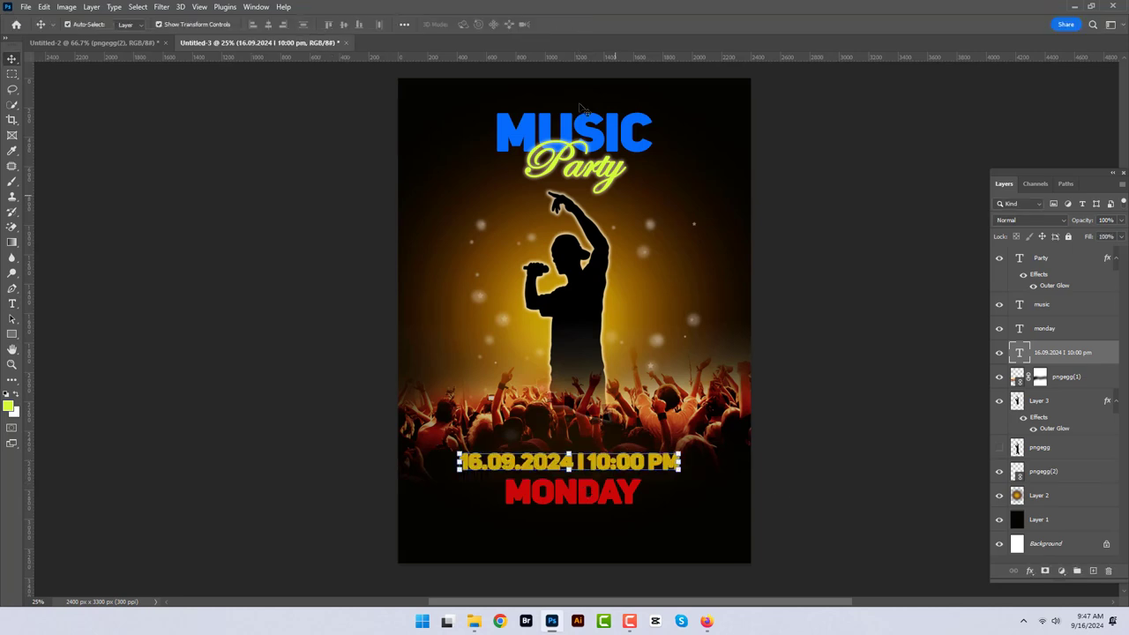
left_click(597, 499, "shift")
left_click_drag(569, 463, 569, 439)
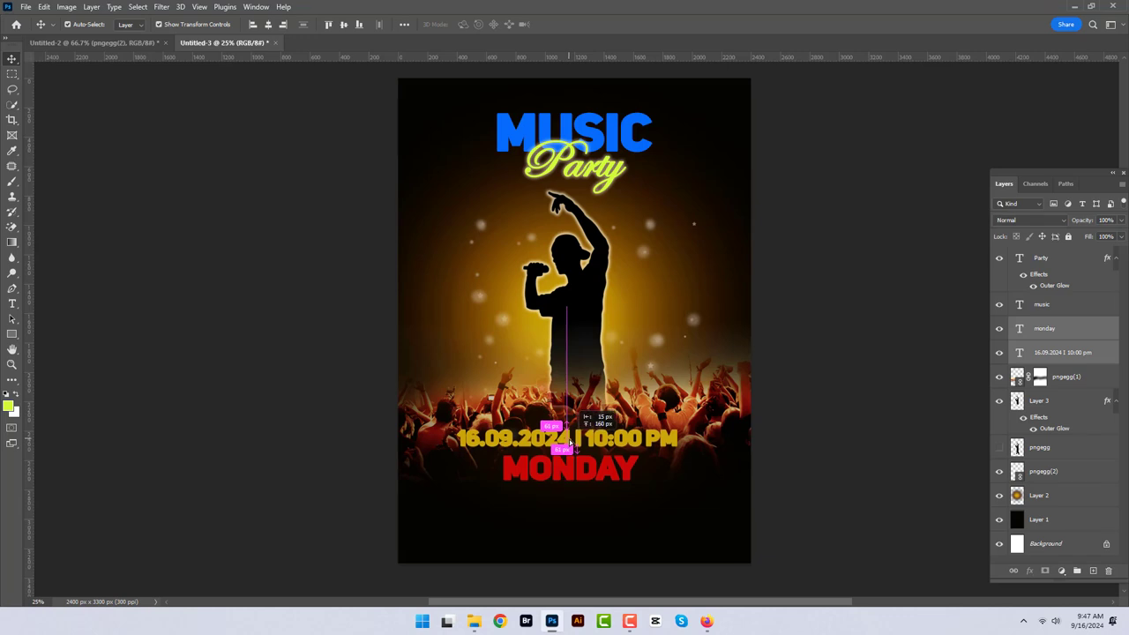
left_click_drag(571, 444, 575, 447)
key("shift+Down")
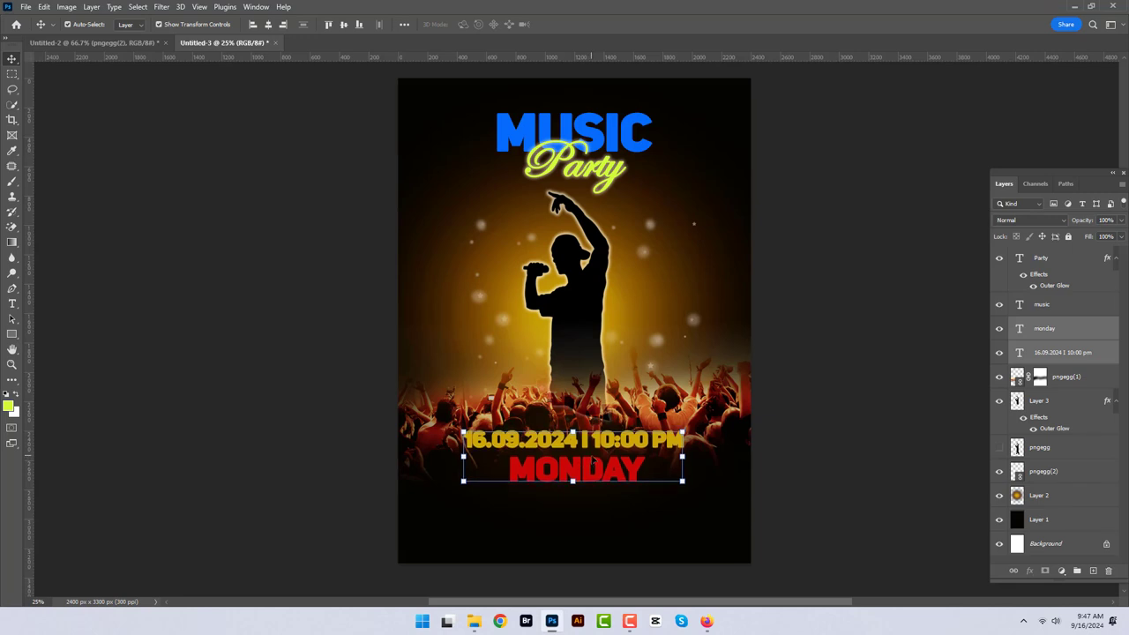
key("shift+Down")
key("shift+Down")
key("shift+Down")
key("shift+Down")
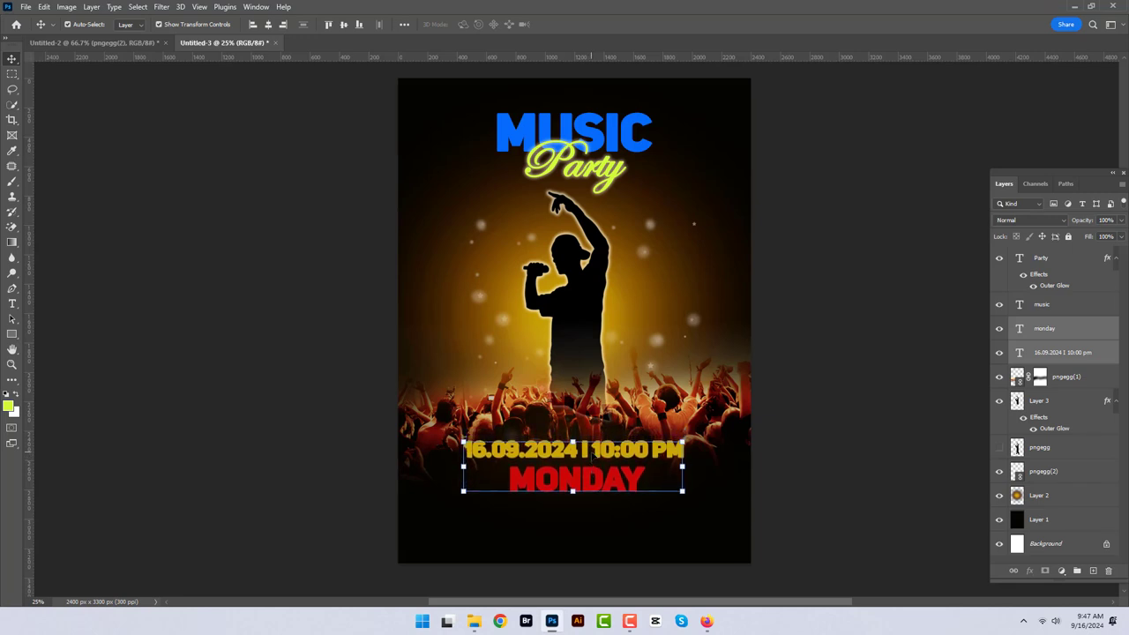
key("shift+Down")
key("shift+Down")
left_click(824, 512)
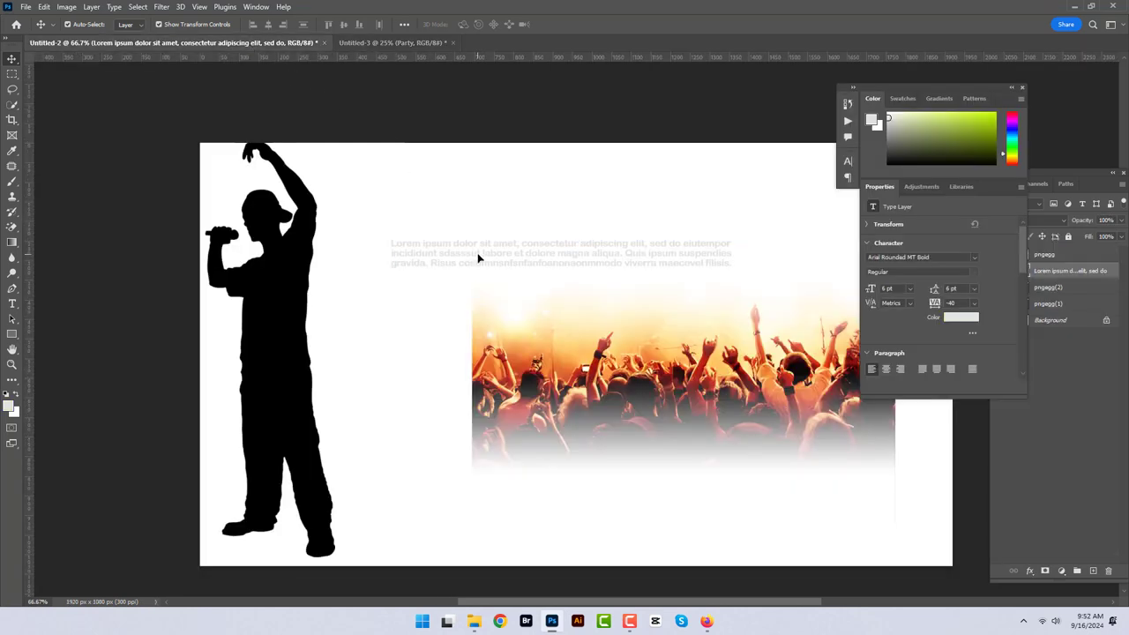
Bring the Lorem ipsum text onto the poster and scale it to 222.34% below MONDAY.
mouse_move(478, 257)
left_mouse_down()
mouse_move(380, 44)
mouse_move(467, 340)
left_mouse_up()
left_click_drag(513, 526, 512, 525)
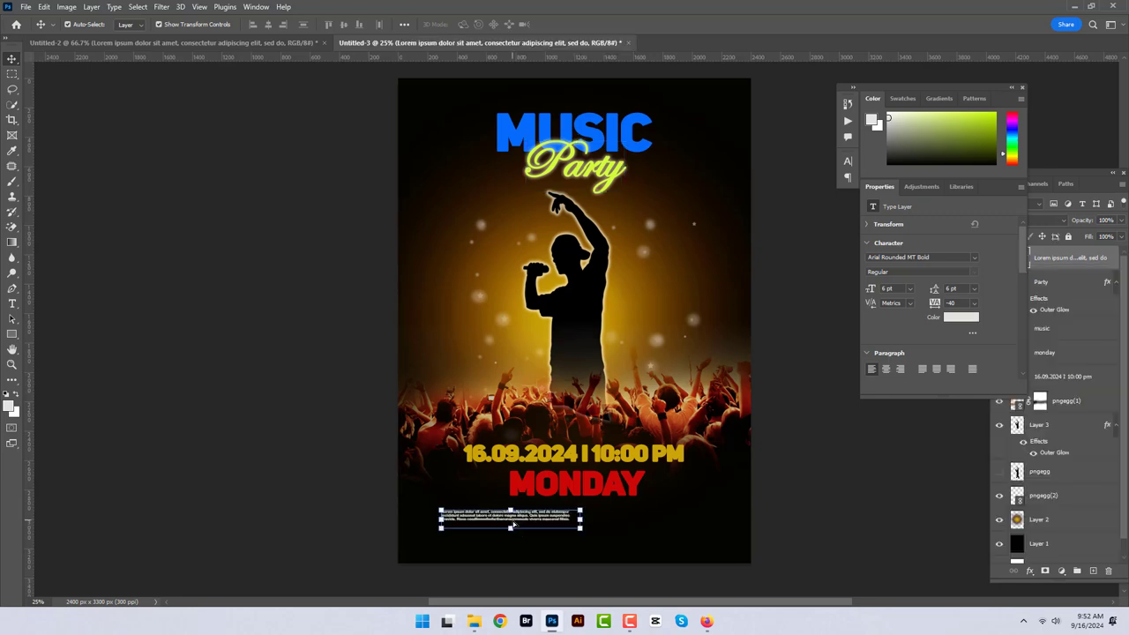
left_click_drag(581, 510, 750, 462)
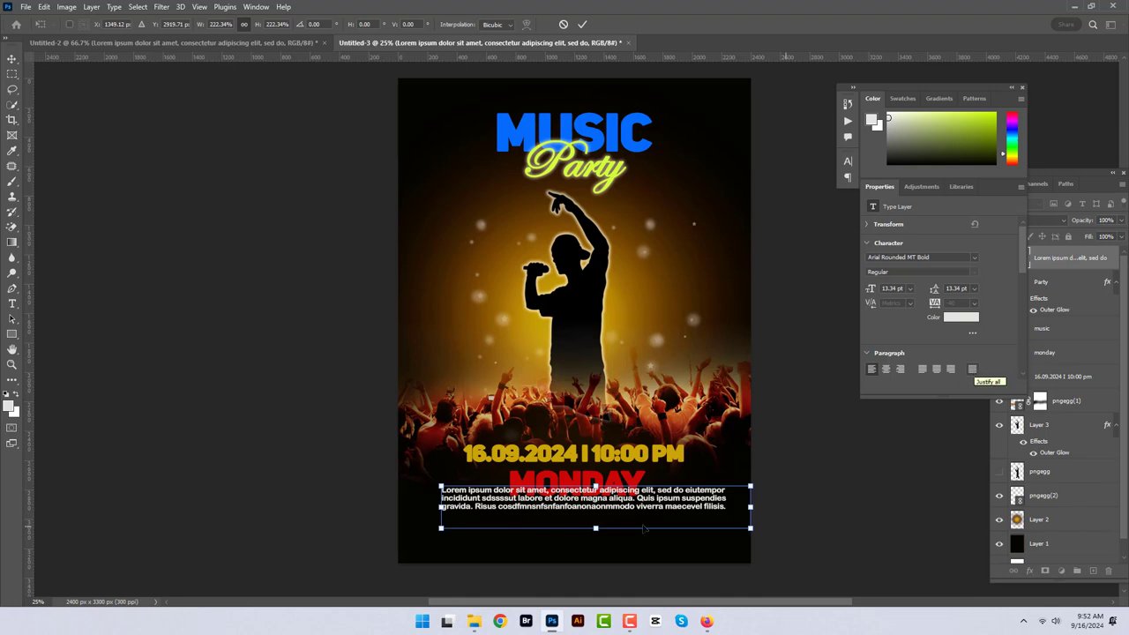
left_click_drag(613, 503, 588, 514)
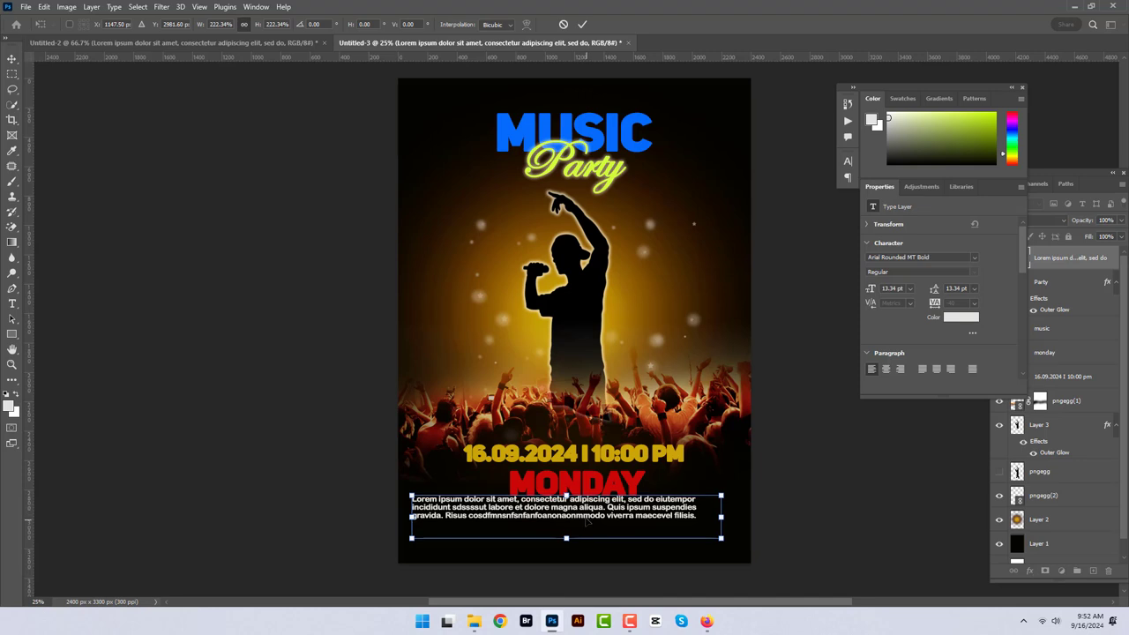
mouse_move(586, 514)
left_mouse_down()
mouse_move(583, 526)
mouse_move(578, 513)
left_mouse_up()
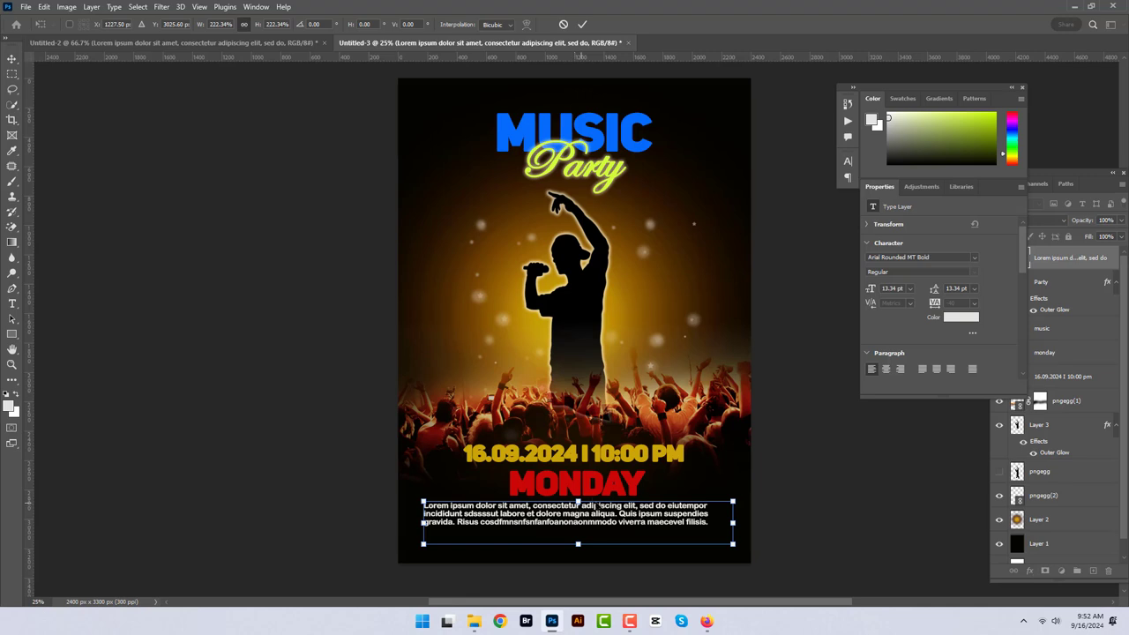
scroll(1039, 538, "down", 1)
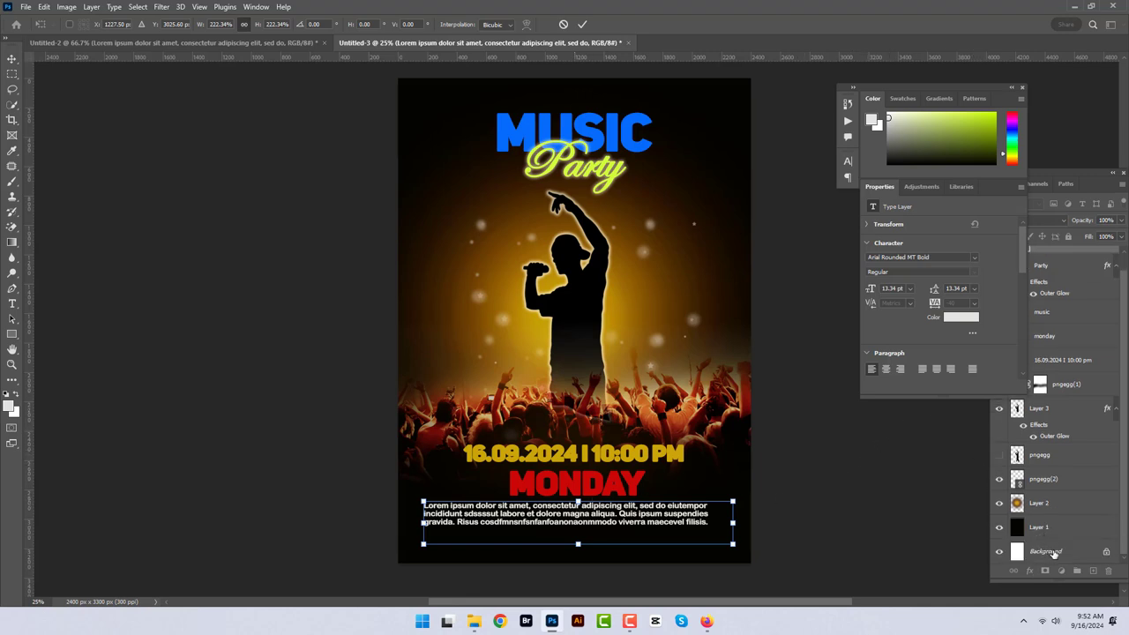
left_click(1053, 554)
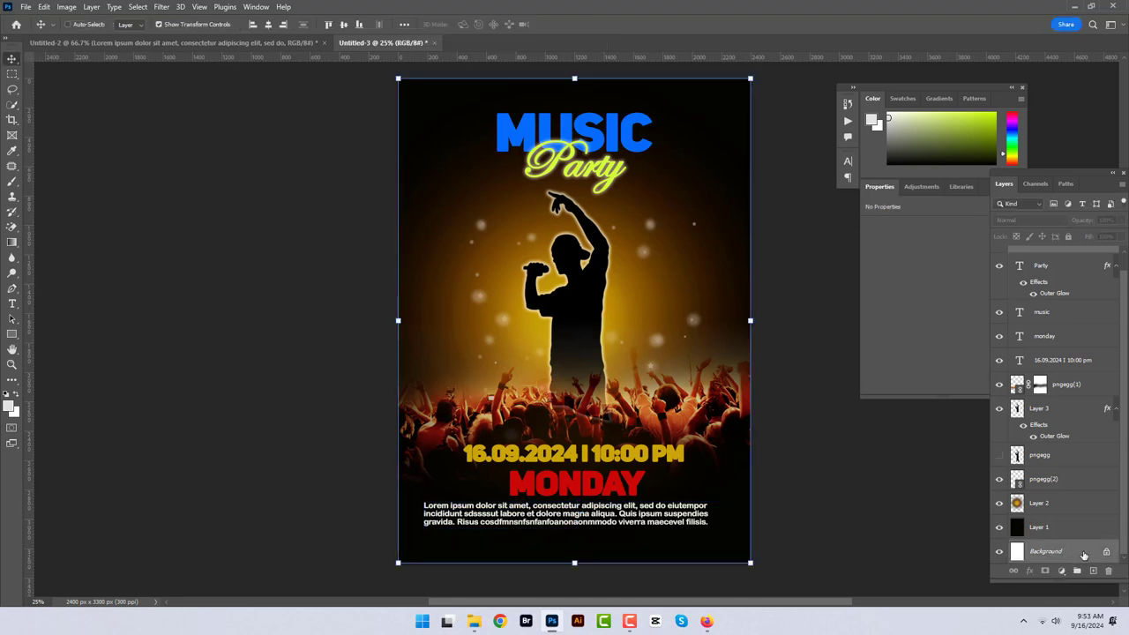
Centre the lorem ipsum body text horizontally, then nudge it right and up.
left_click(268, 26)
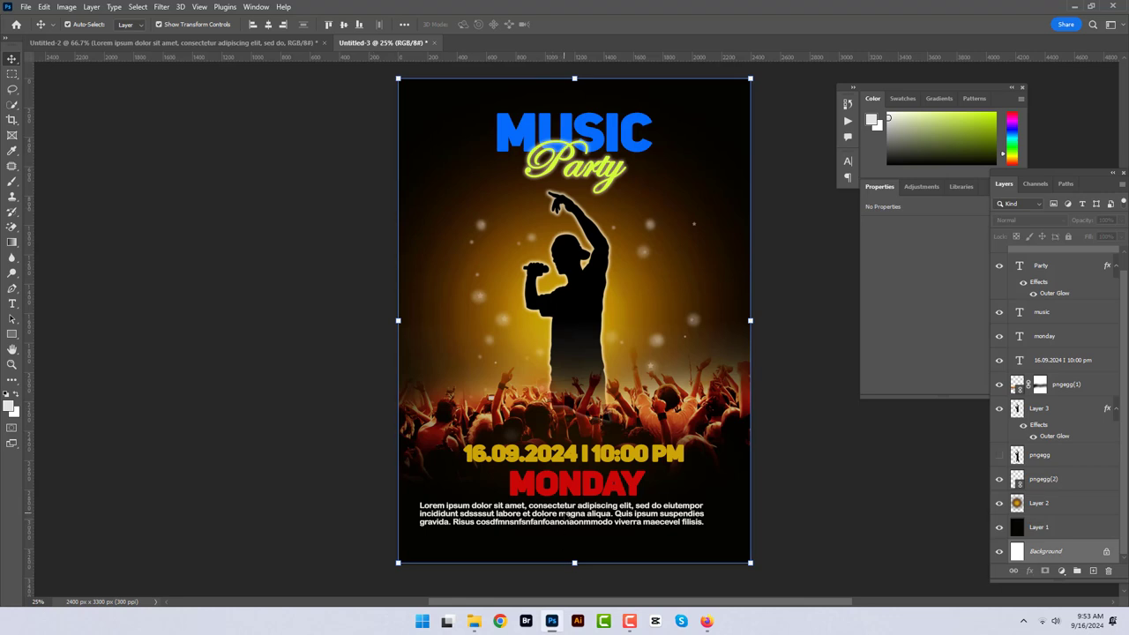
left_click(823, 505)
left_click(697, 521)
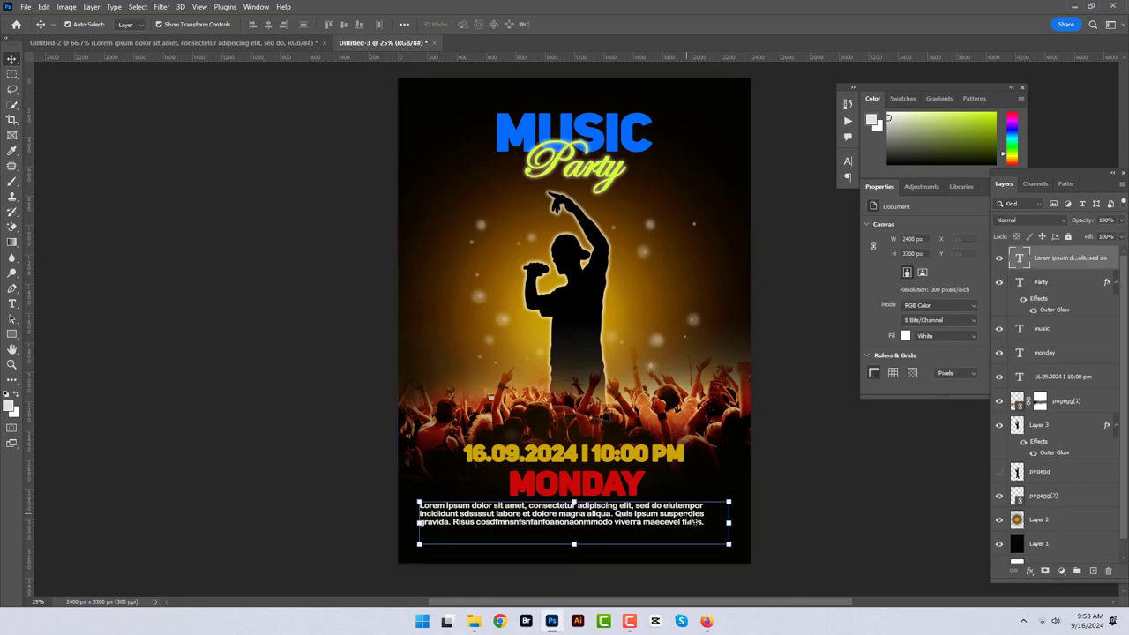
left_click_drag(694, 521, 699, 521)
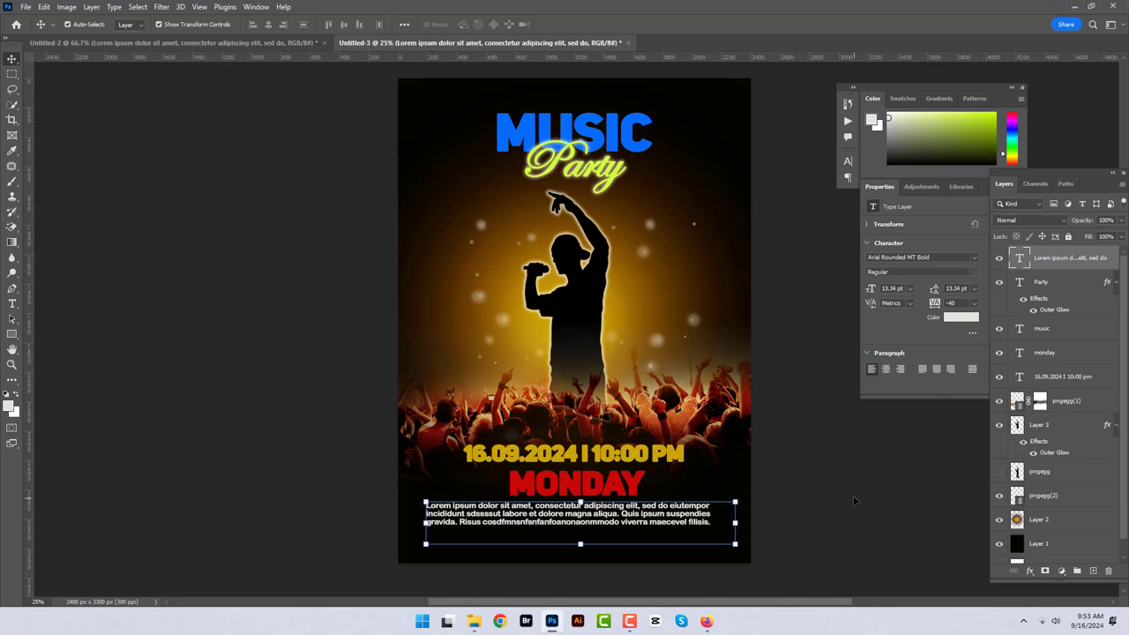
left_click_drag(687, 521, 691, 521)
key("Right")
key("Right")
key("Right")
key("Right")
key("Right")
key("Right")
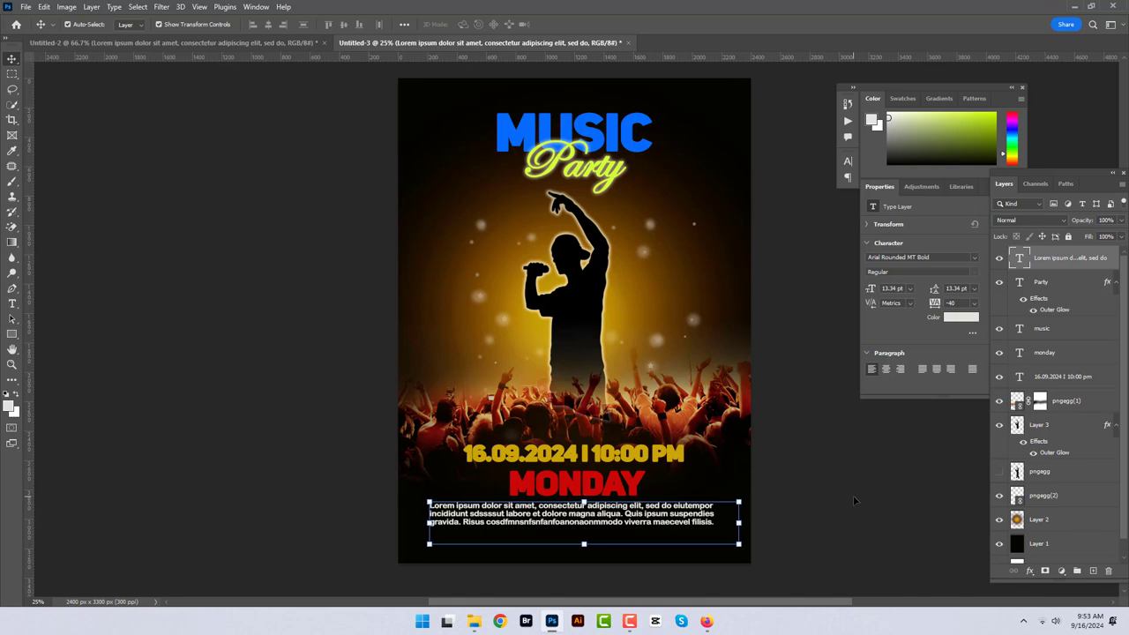
key("Right")
key("Right")
key("Right")
key("Right")
key("Right")
key("Right")
key("Right")
key("Right")
key("Right")
key("Right")
key("Right")
key("Right")
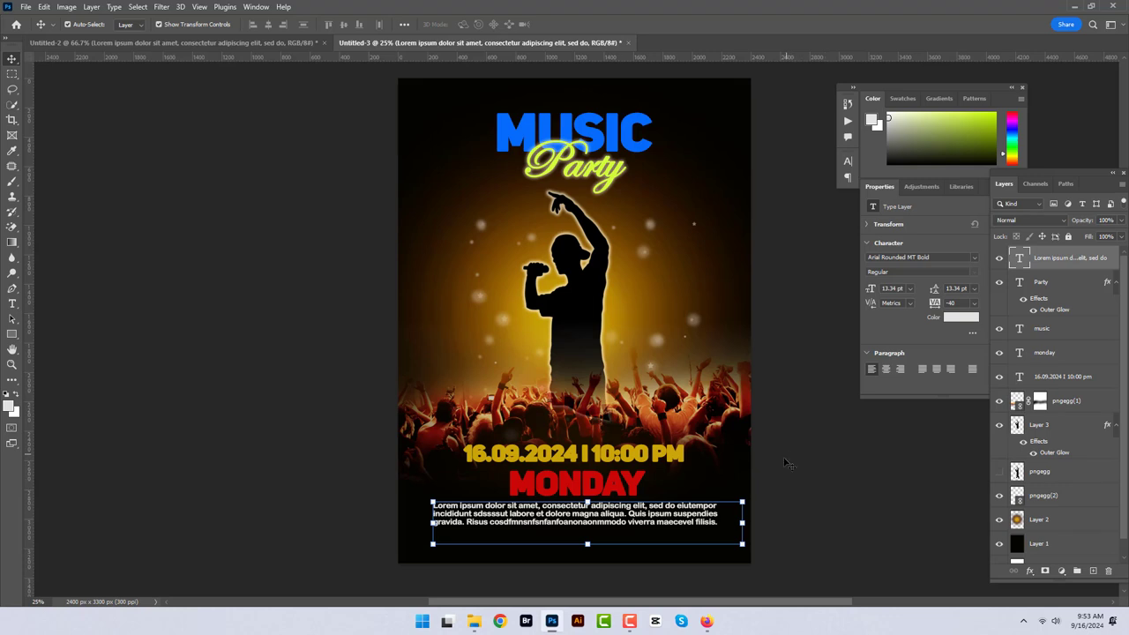
key("Up")
key("Up")
key("Up")
key("Up")
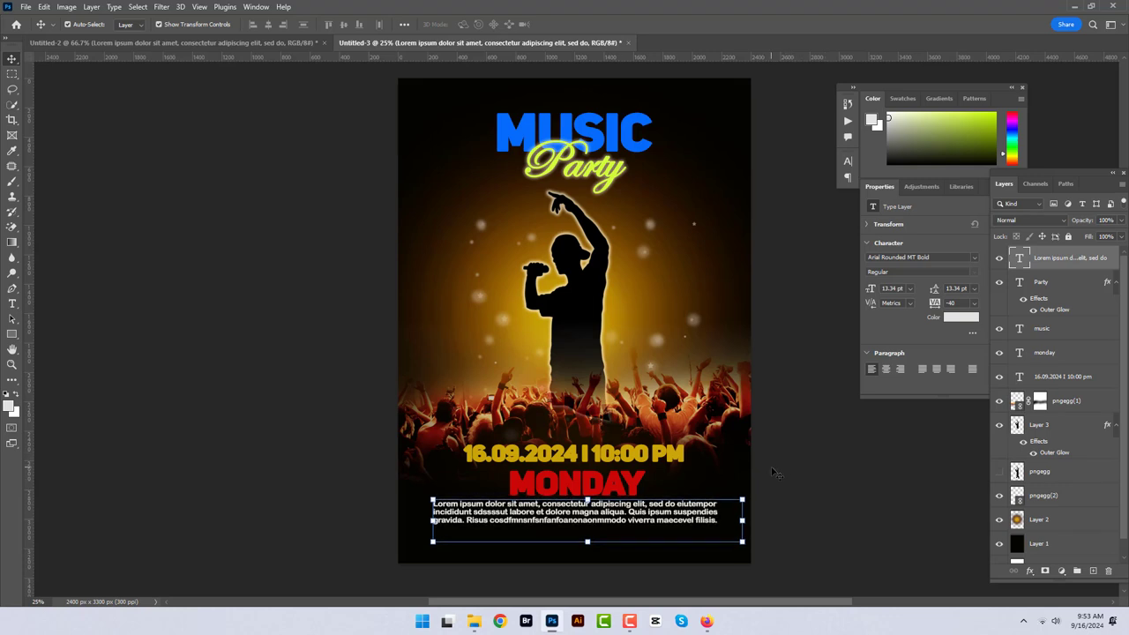
key("Up")
key("Up")
key("Up")
key("Up")
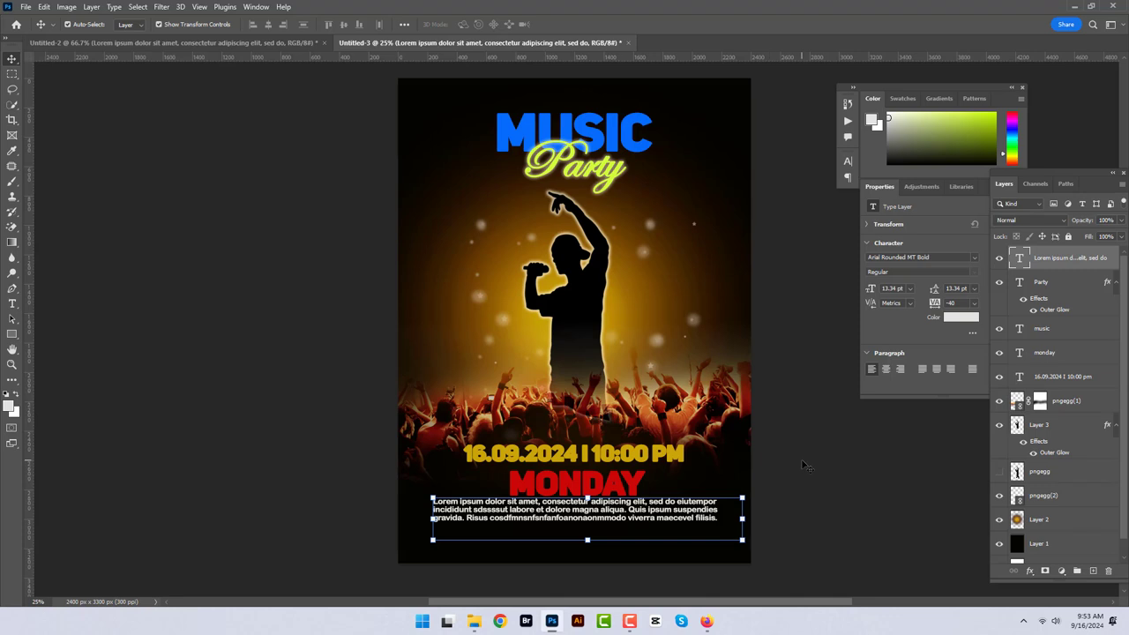
left_click(801, 459)
Scale the date and MONDAY lines to 88.78% and centre them horizontally.
left_click(578, 454)
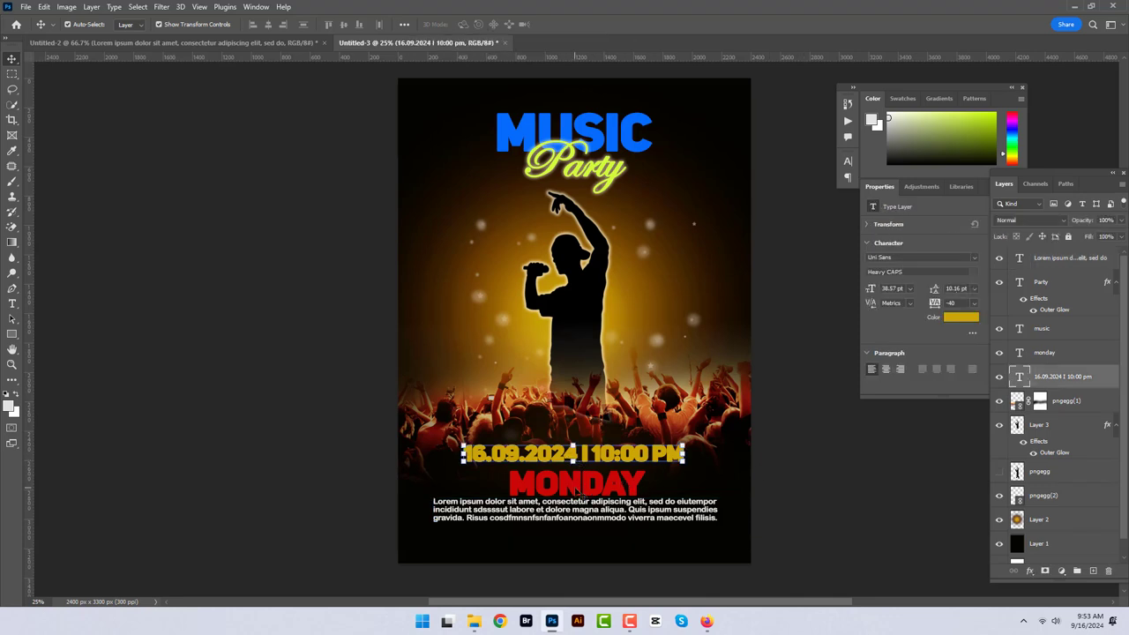
left_click(575, 490, "shift")
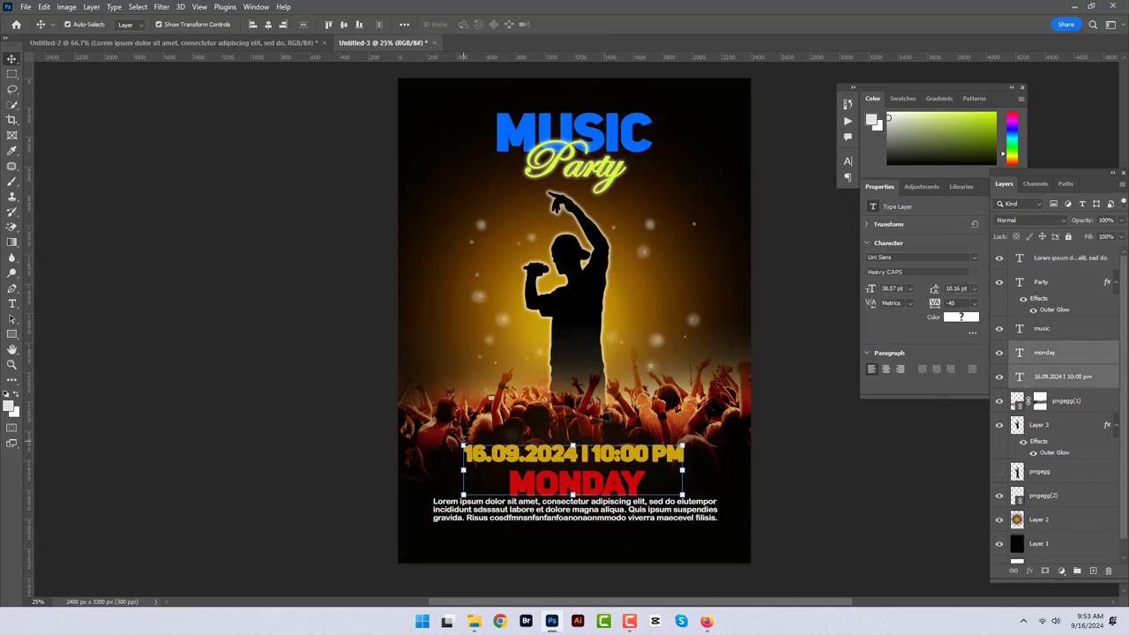
key("ctrl+t")
left_click_drag(463, 446, 488, 452)
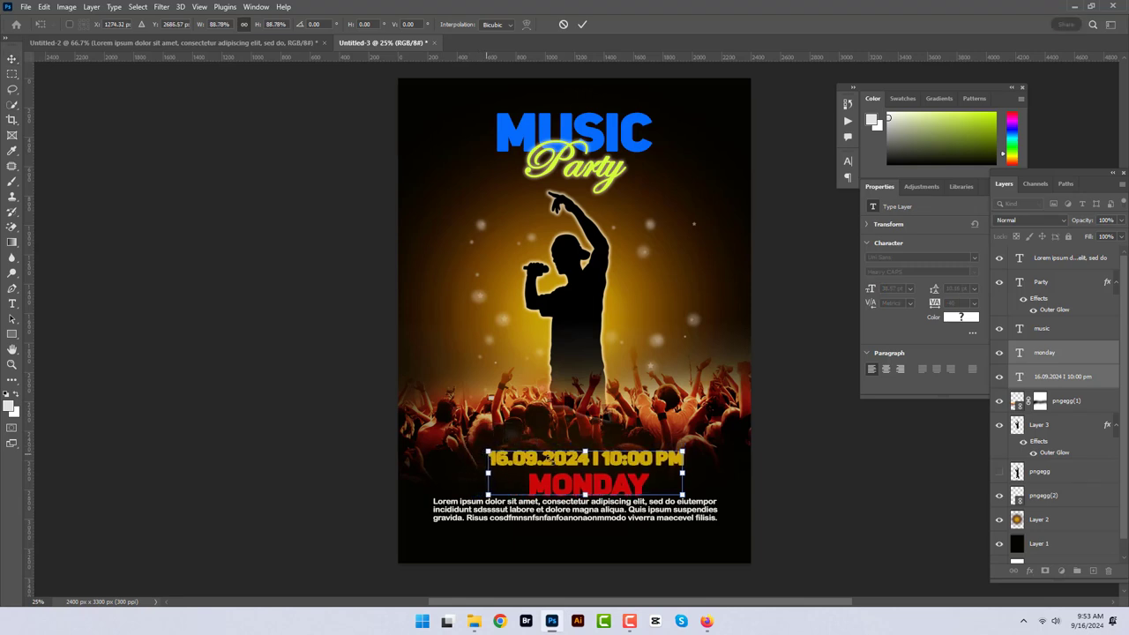
left_click_drag(586, 465, 575, 460)
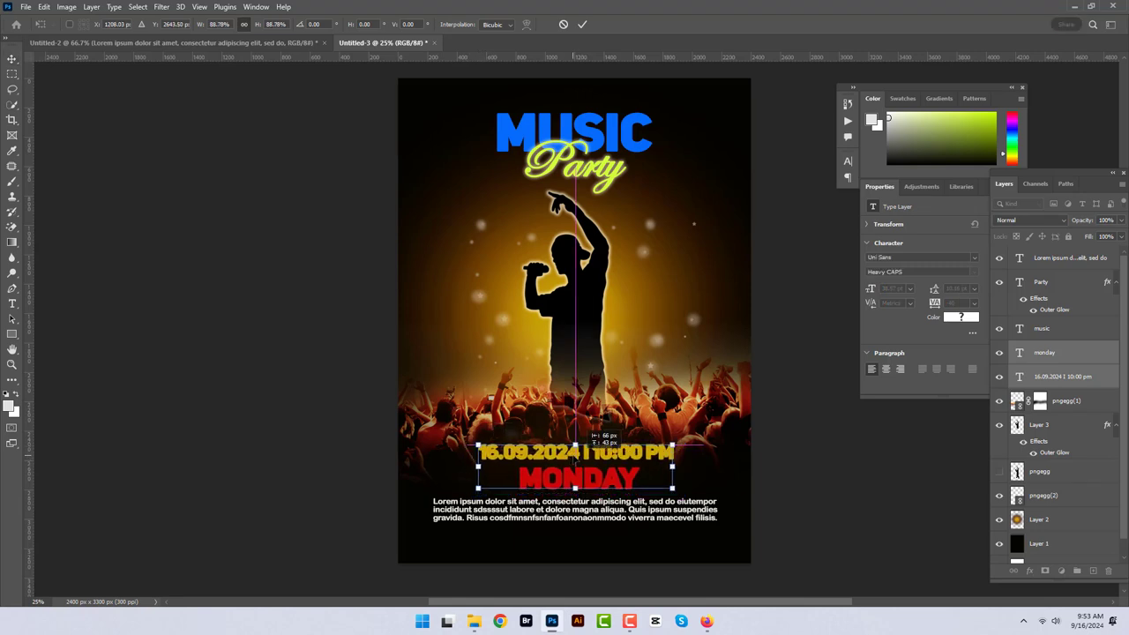
scroll(1061, 534, "down", 1)
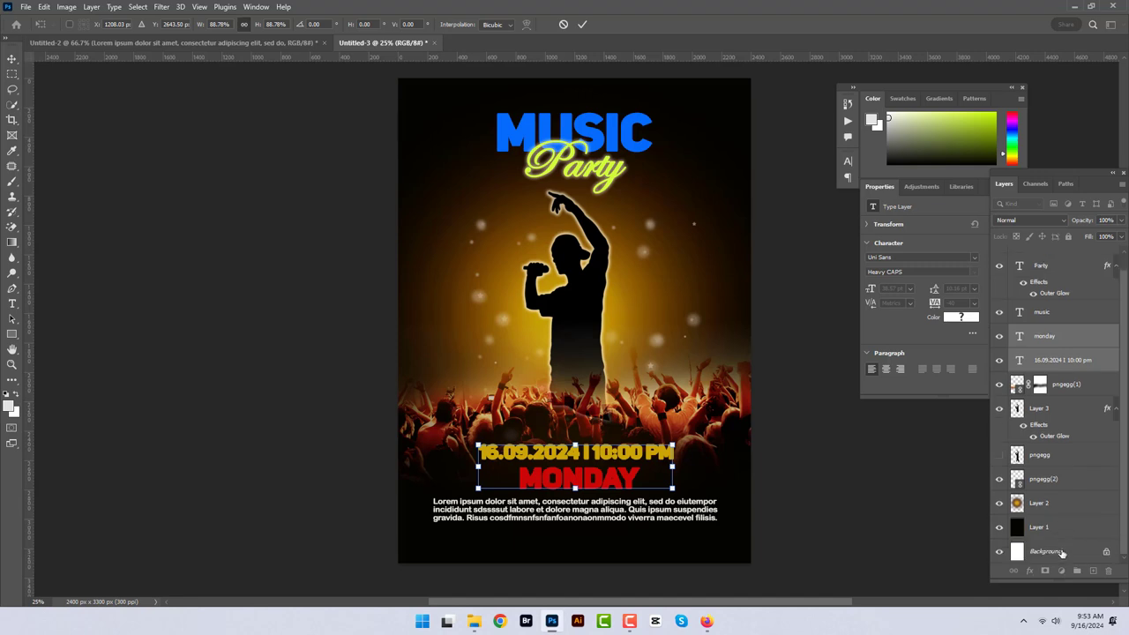
left_click(1062, 552)
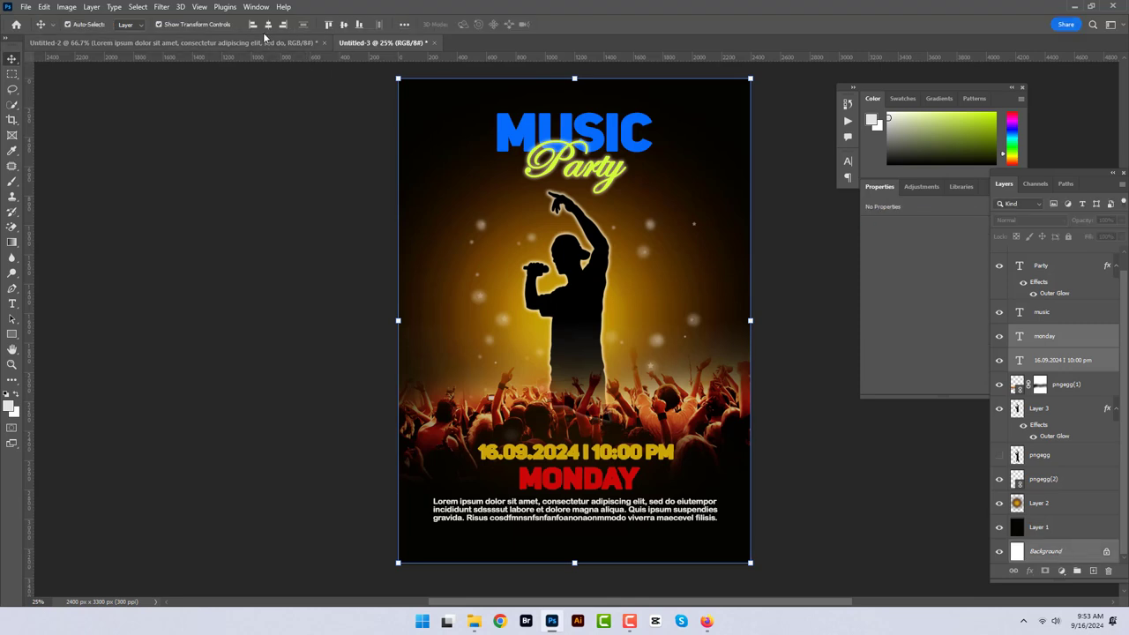
left_click(268, 24)
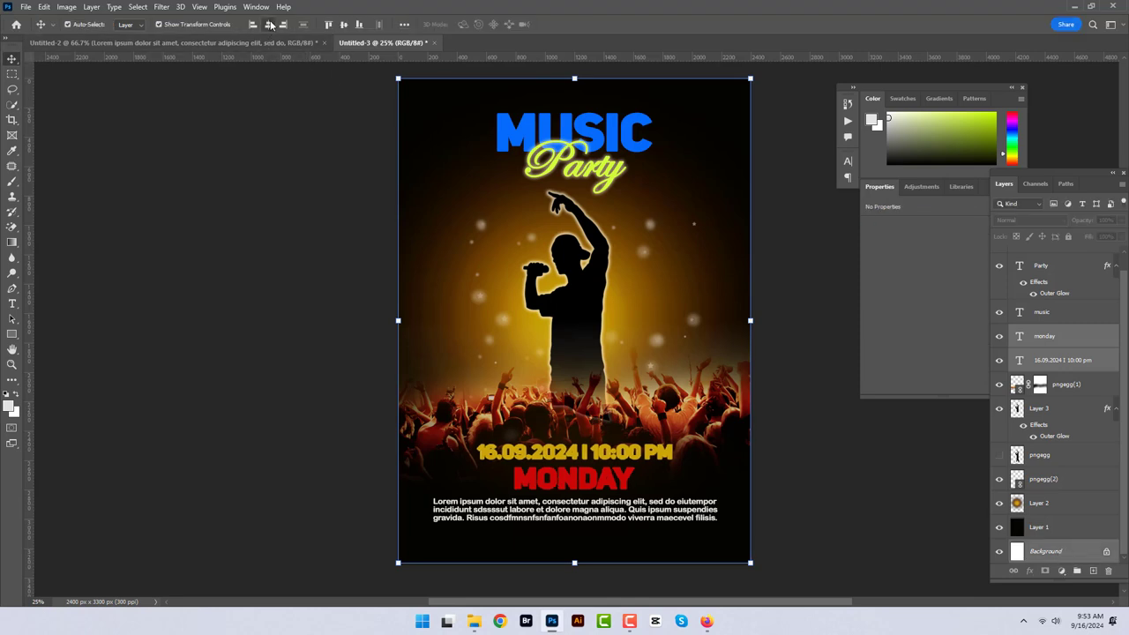
left_click(830, 348)
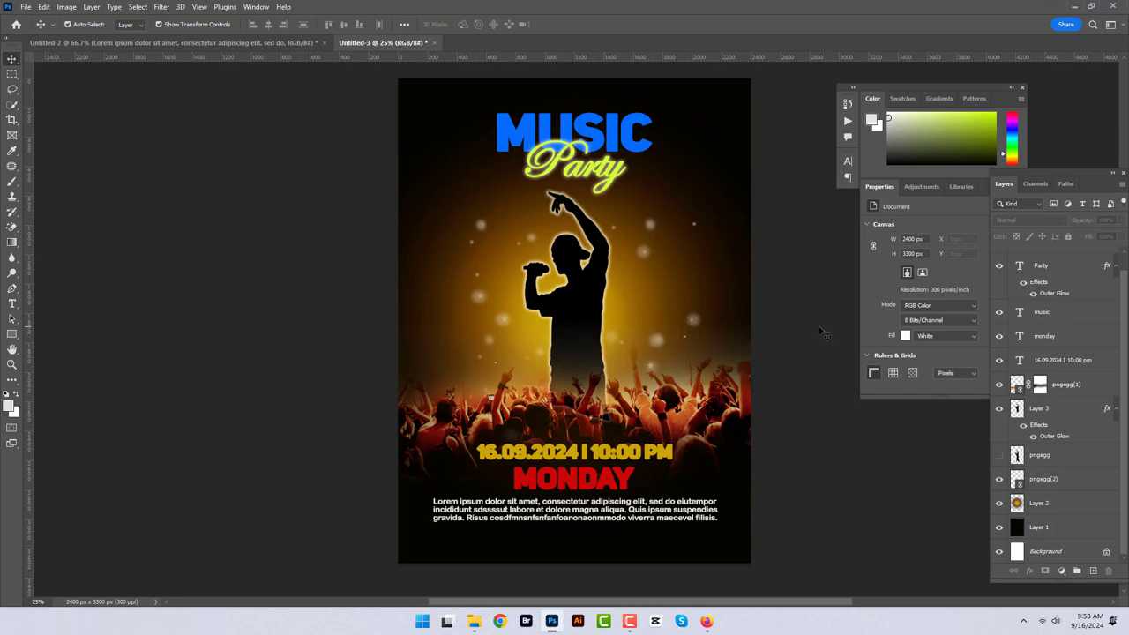
Mask singer Layer 3, painting its lower edge with a size-400 brush at 100% opacity.
left_click(592, 345)
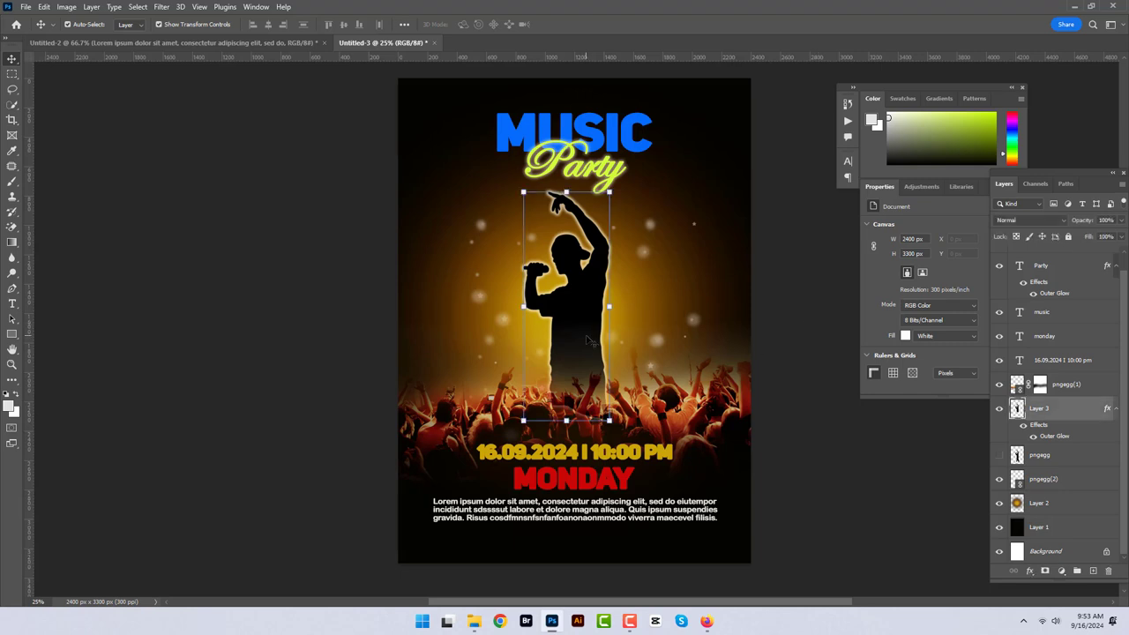
left_click(1046, 571)
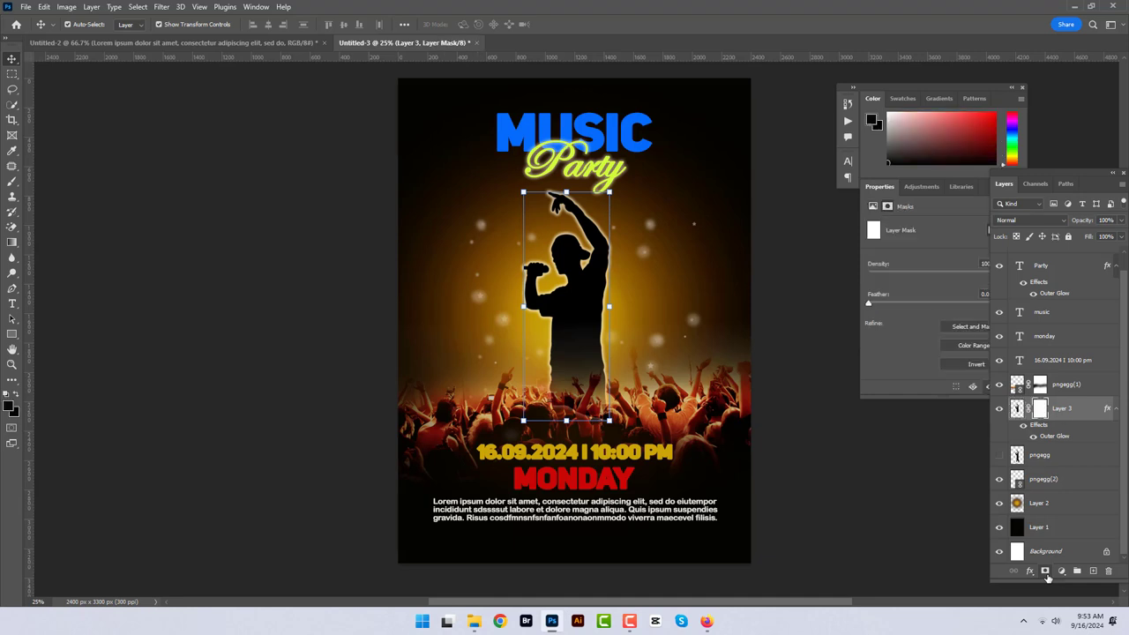
left_click(12, 181)
key("bracketleft")
key("bracketleft")
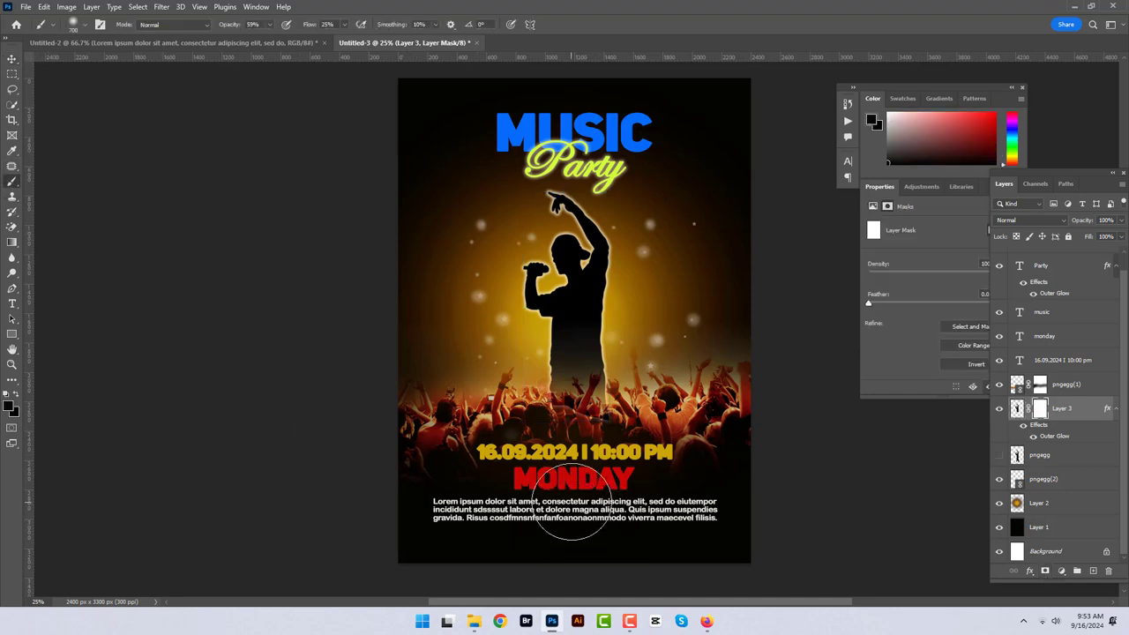
key("bracketleft")
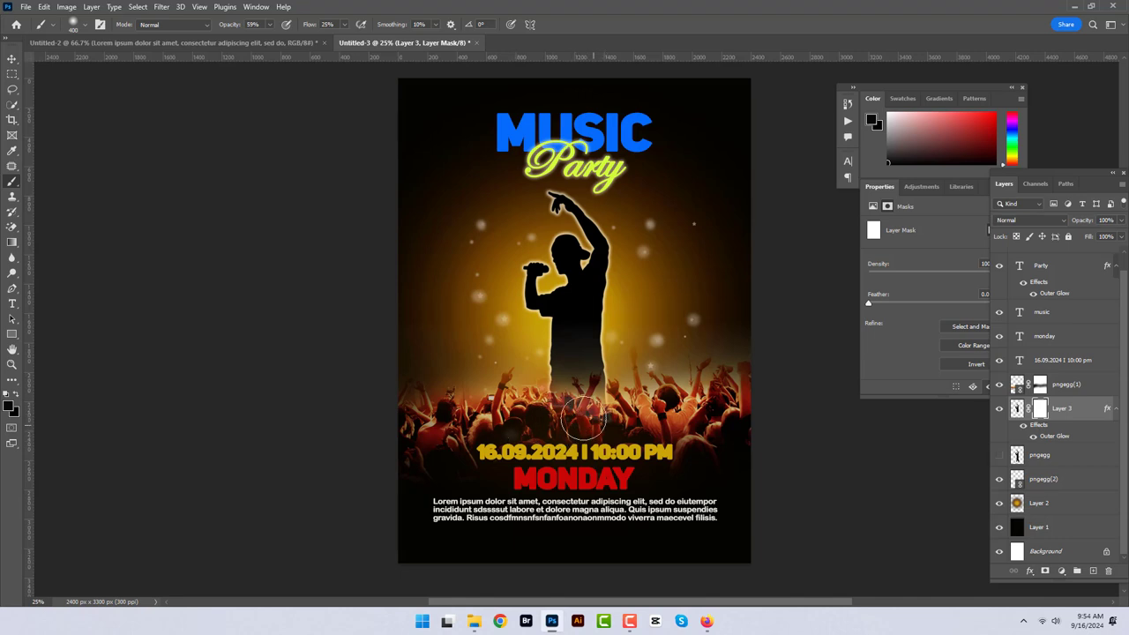
left_click(270, 23)
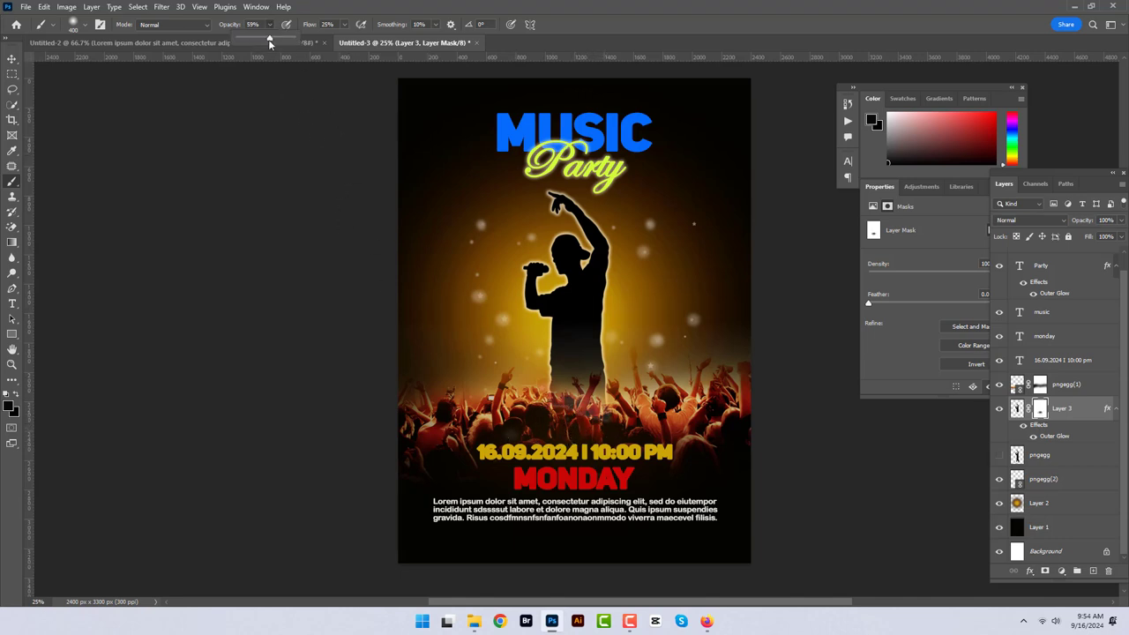
left_click_drag(269, 38, 294, 38)
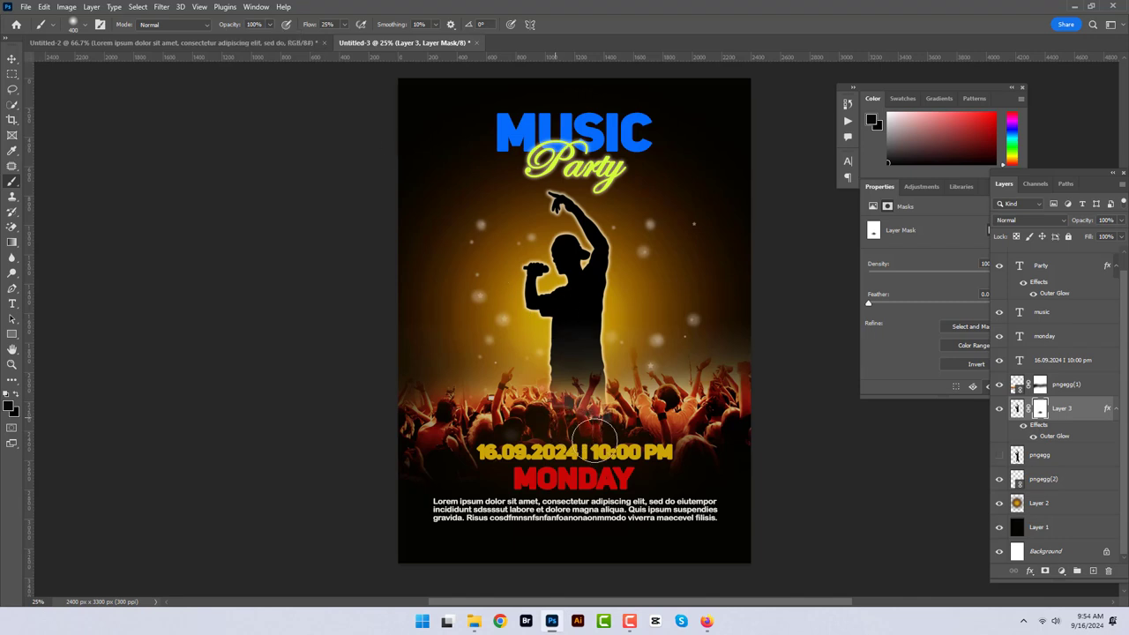
left_click(594, 428)
left_click(19, 59)
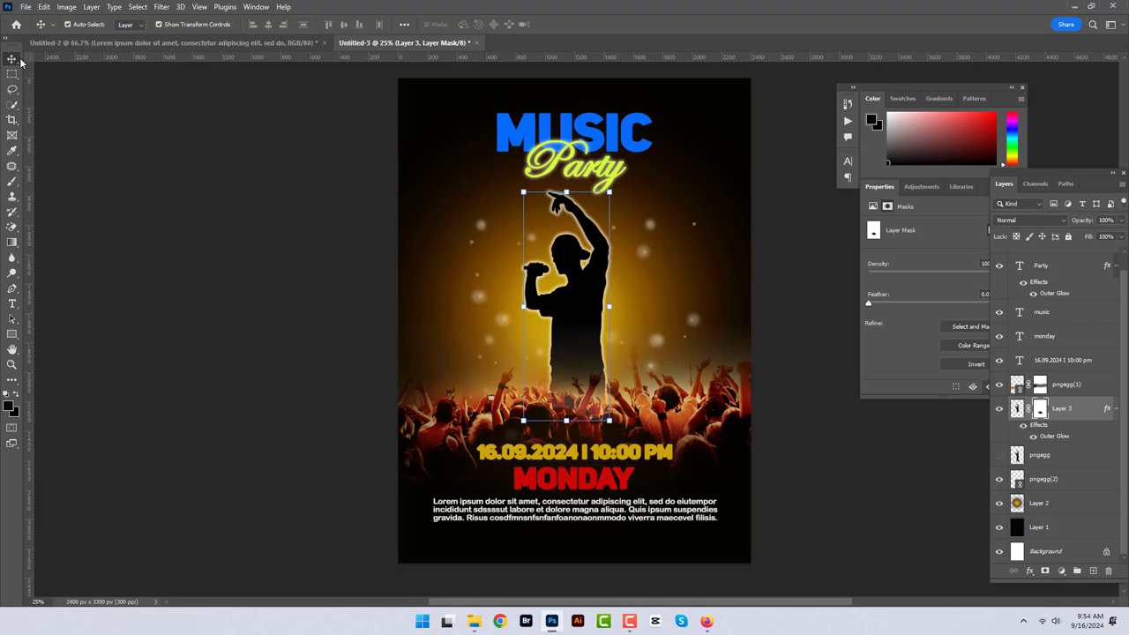
left_click(285, 134)
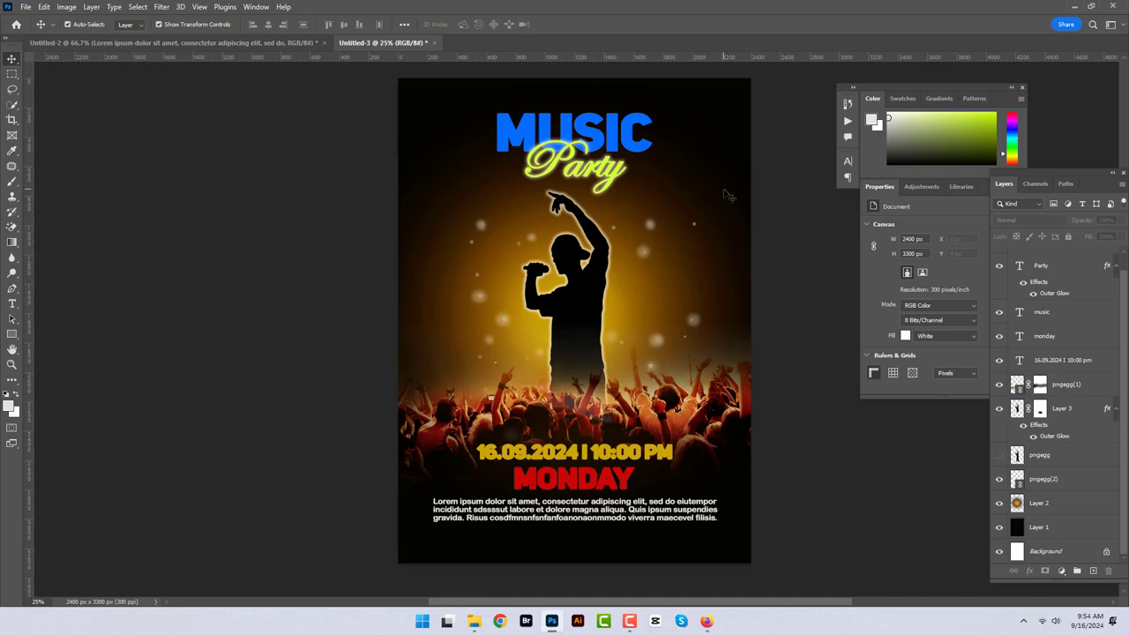
Switch to full-screen mode to view the finished poster.
key("f")
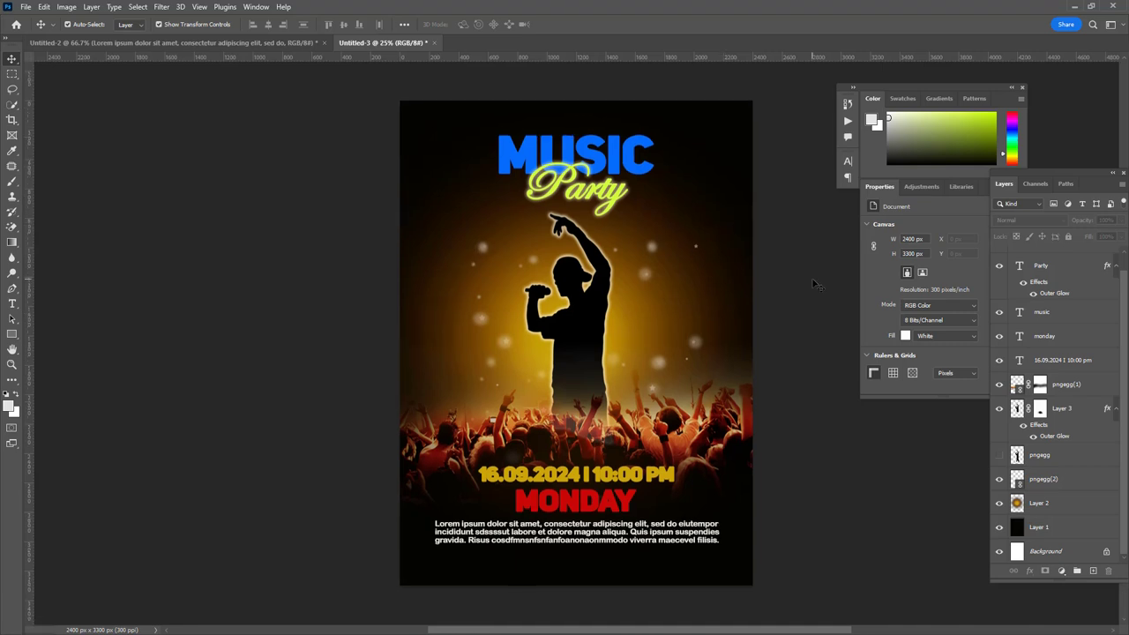